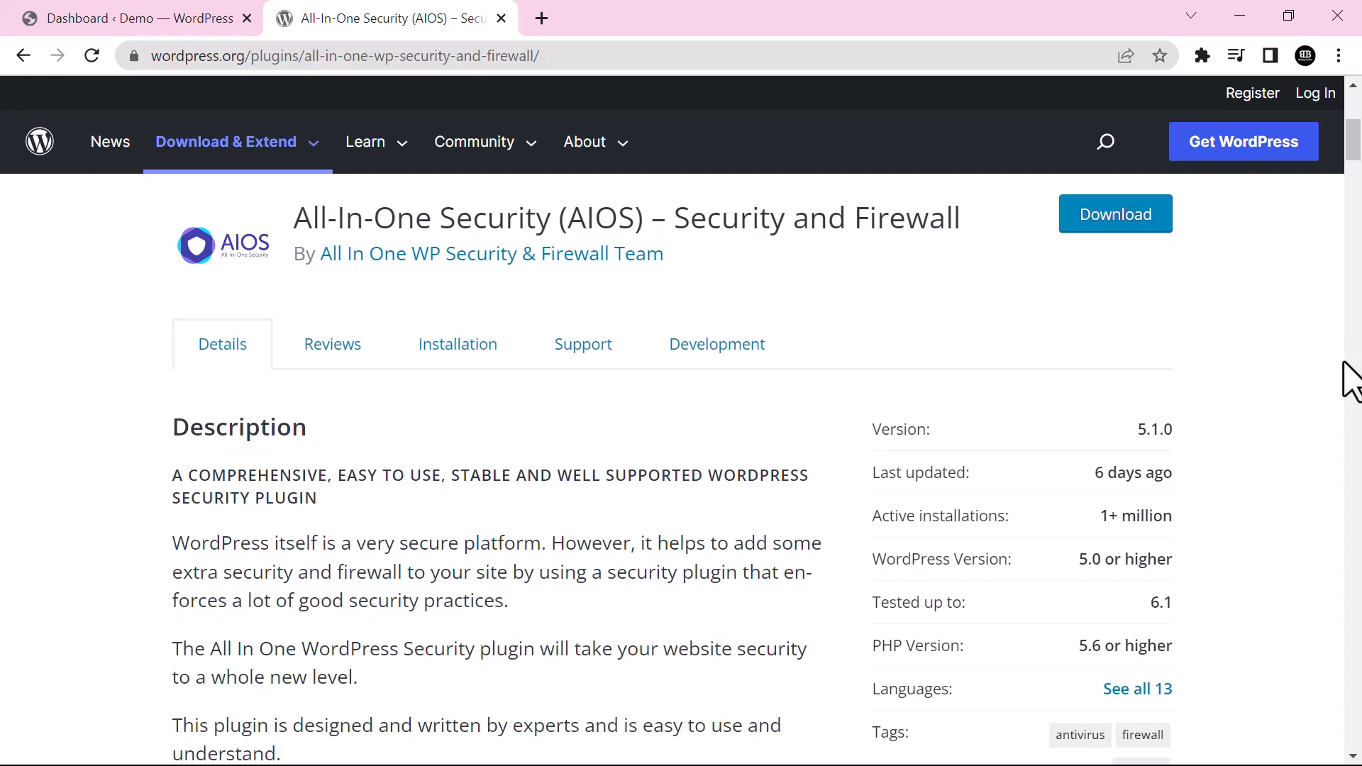
# - Review the All-In-One Security (AIOS) plugin page, including its description, active installations and ratings
pyautogui.scroll(-5, 1351, 373)
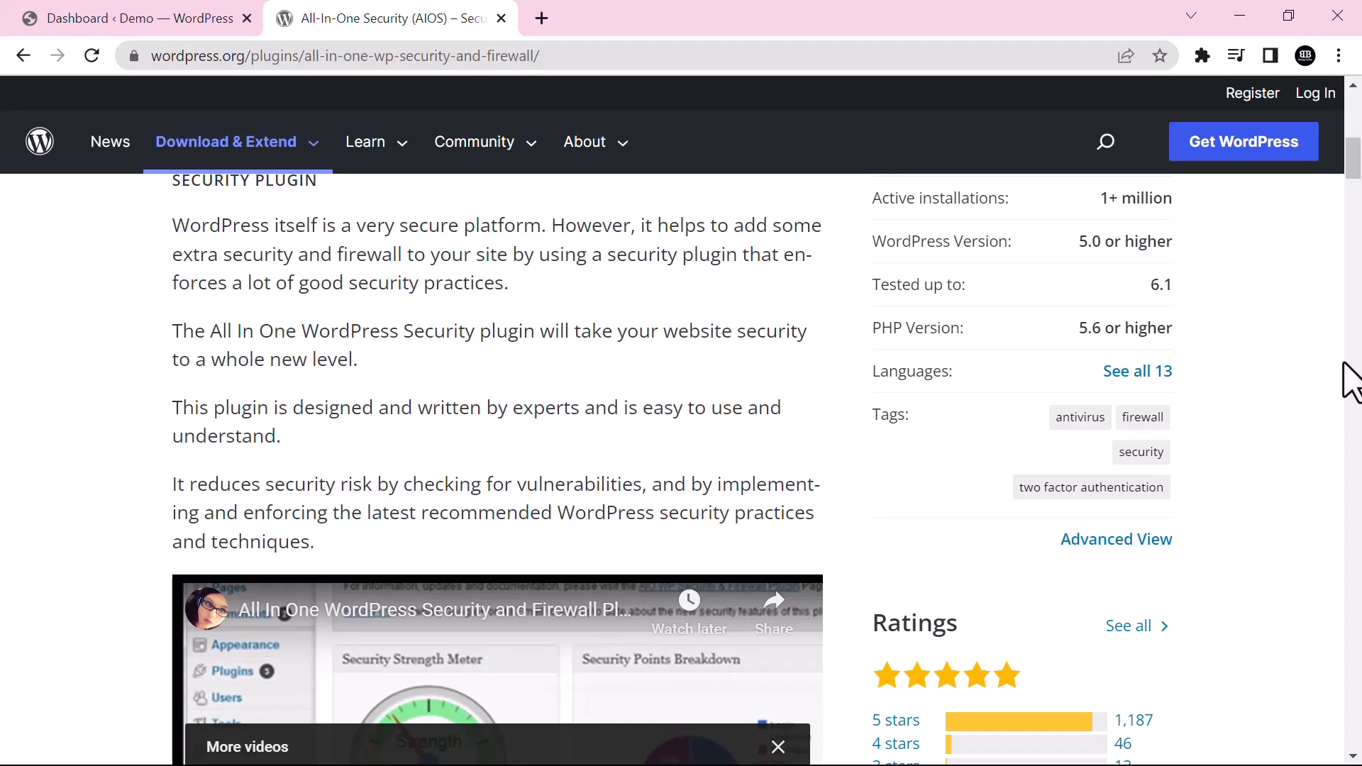
pyautogui.scroll(-1, 1083, 450)
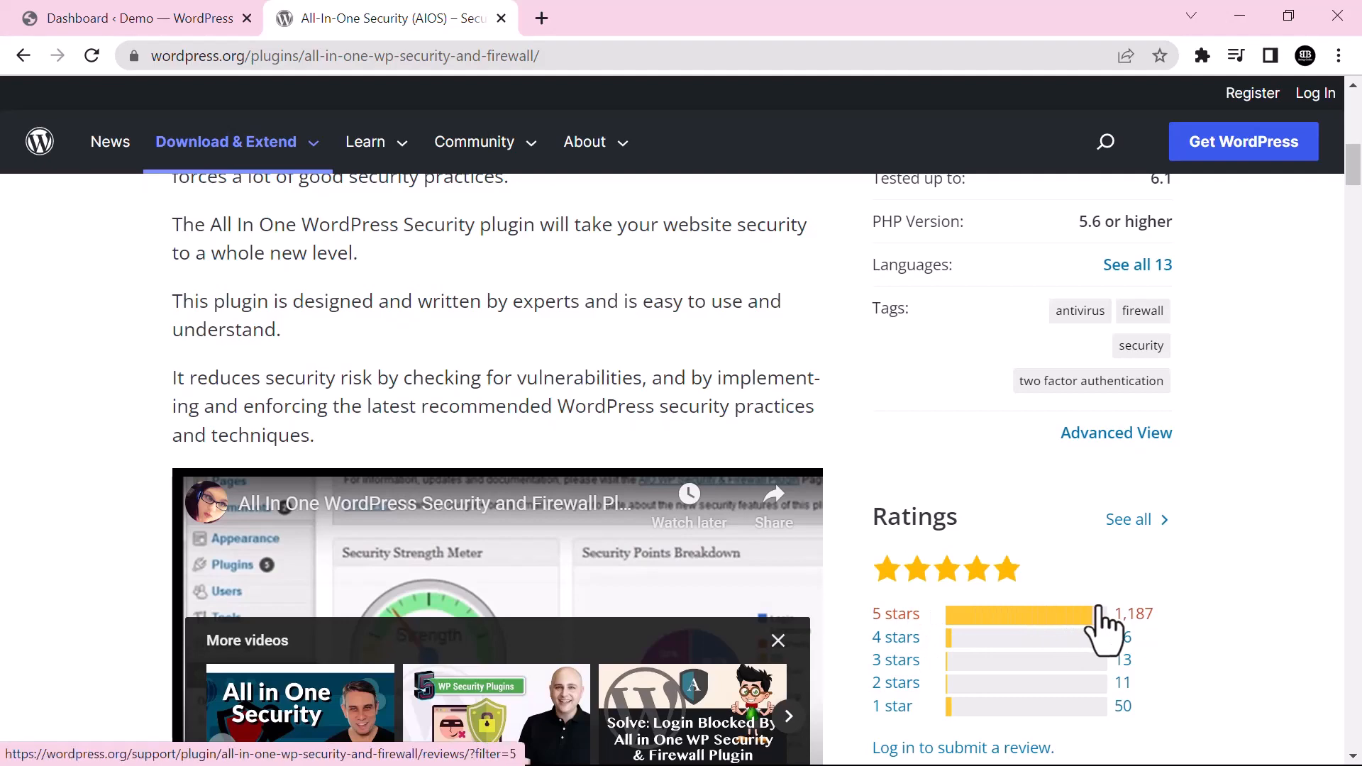
pyautogui.scroll(-1, 1085, 624)
pyautogui.scroll(5, 1080, 621)
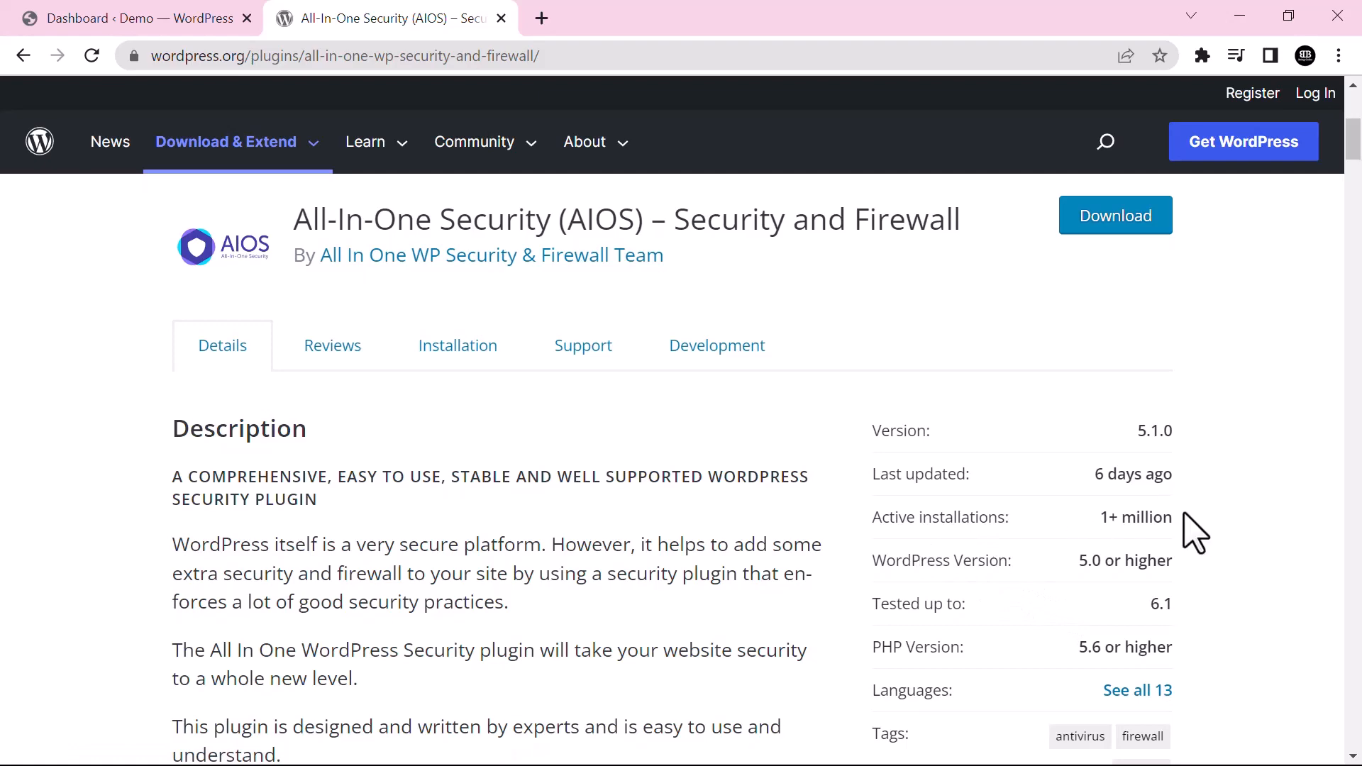
pyautogui.scroll(5, 745, 486)
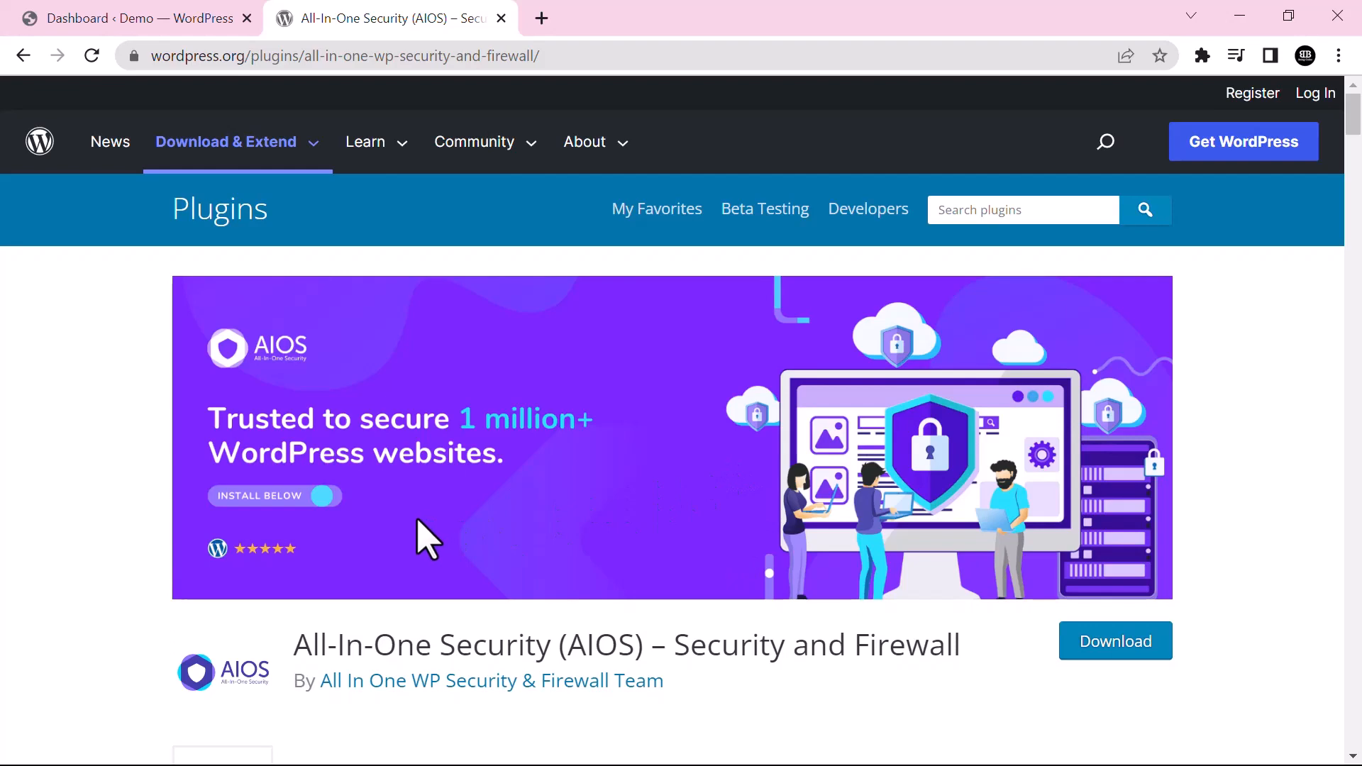
# - Switch to the WordPress admin dashboard and open the page for adding new plugins
pyautogui.click(172, 18)
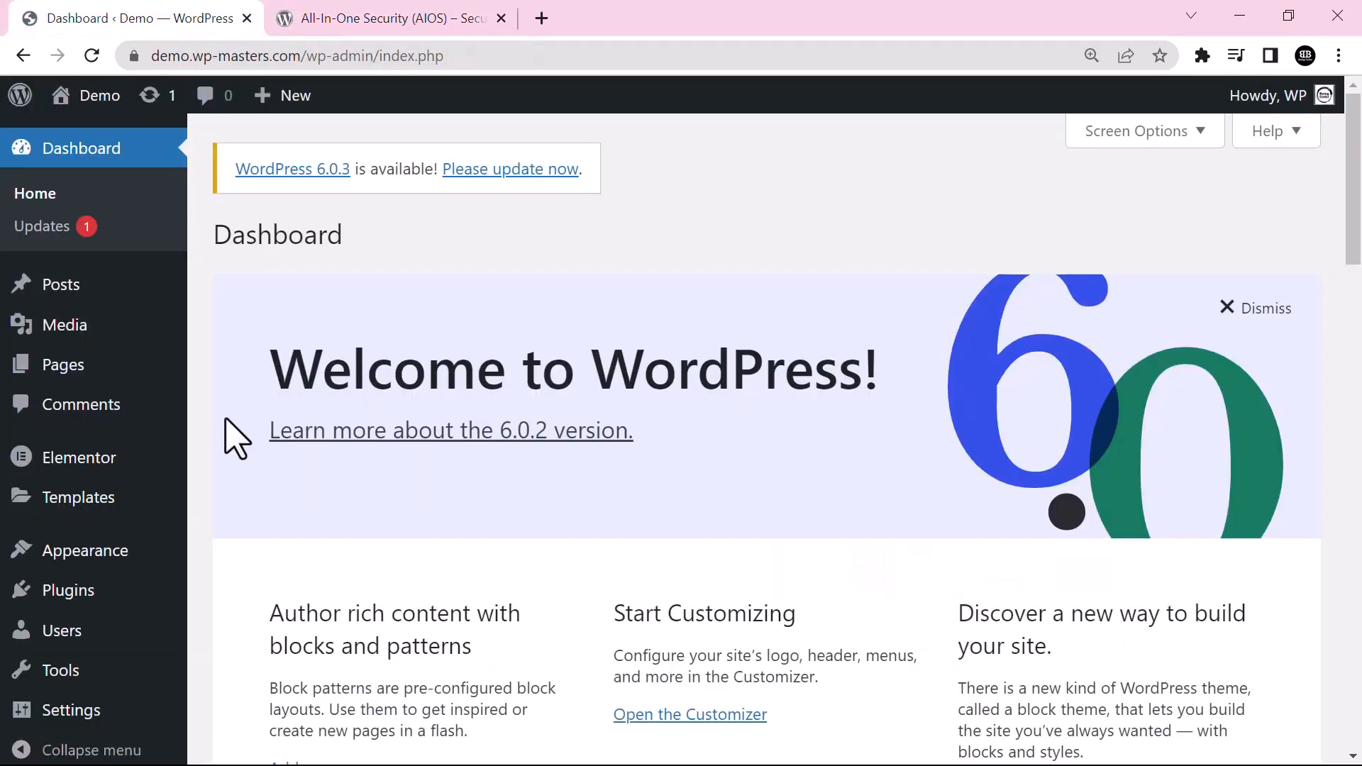
pyautogui.moveTo(60, 600)
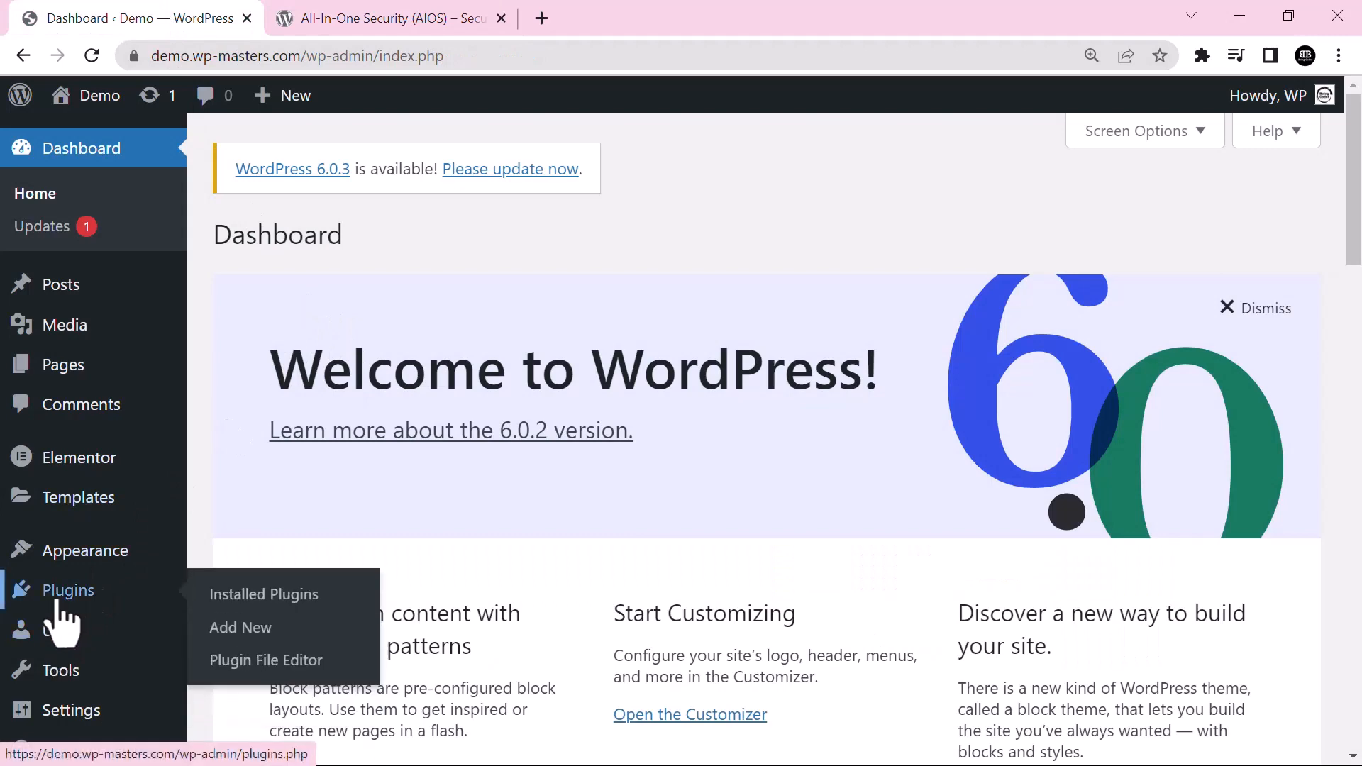
pyautogui.click(238, 628)
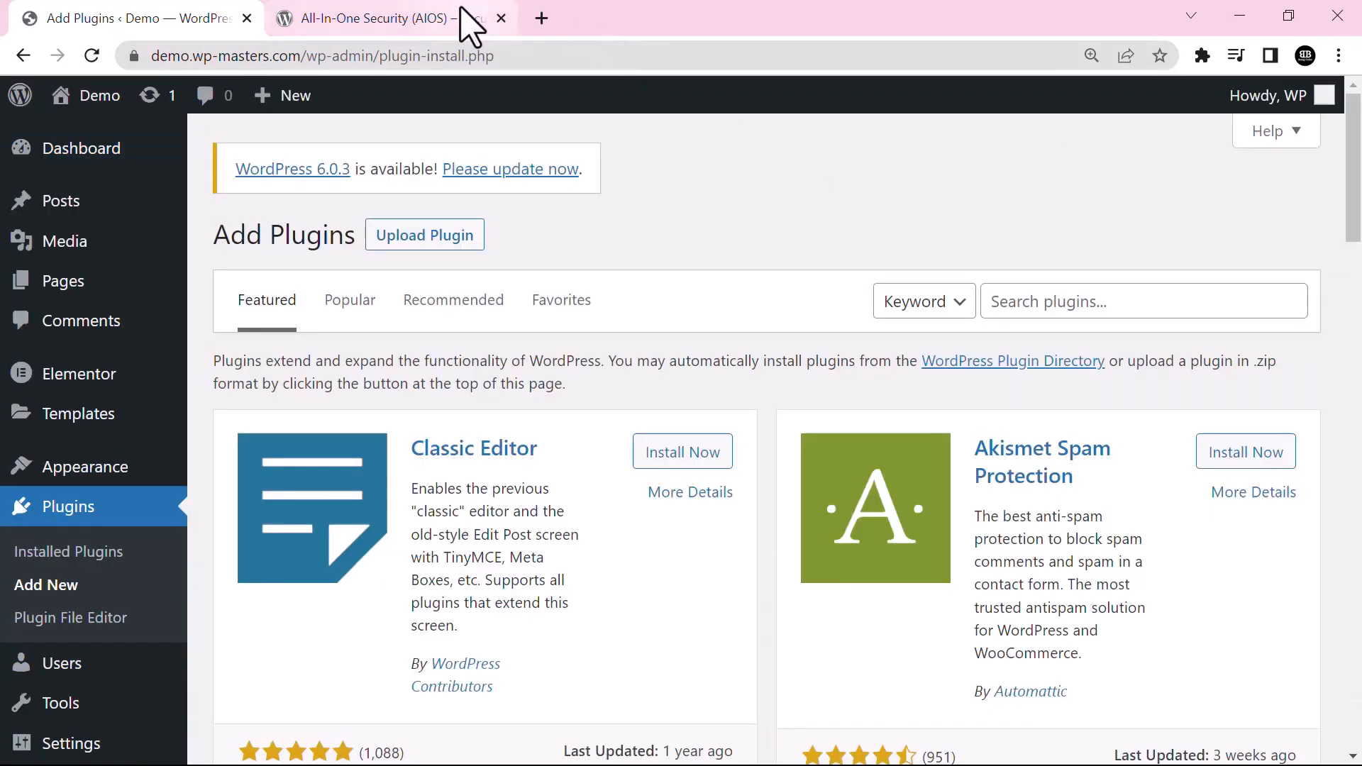
# - Copy the name "All-In-One Security (AIOS)" from its wordpress.org page and search for it among the plugins to add
pyautogui.click(458, 22)
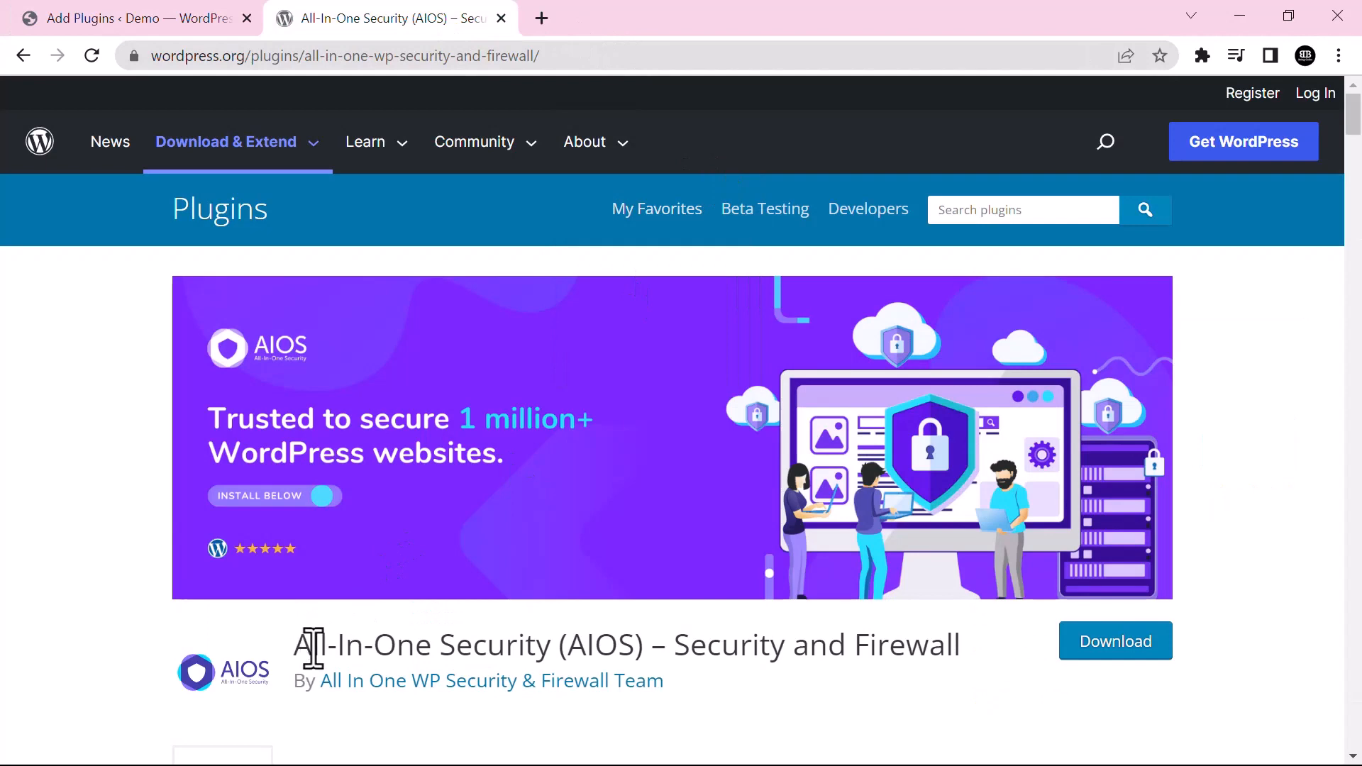
pyautogui.moveTo(304, 638); pyautogui.dragTo(633, 635)
pyautogui.rightClick(633, 635)
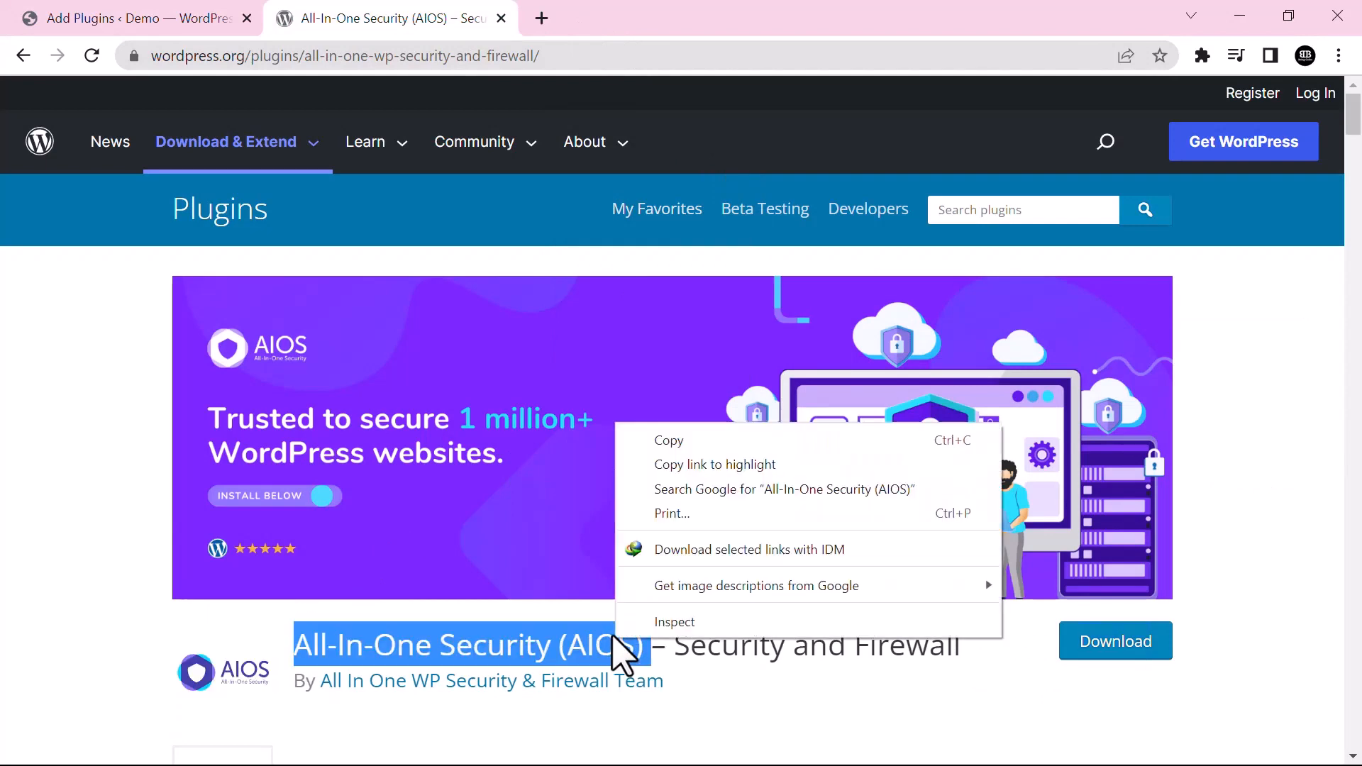
pyautogui.click(678, 439)
pyautogui.click(30, 8)
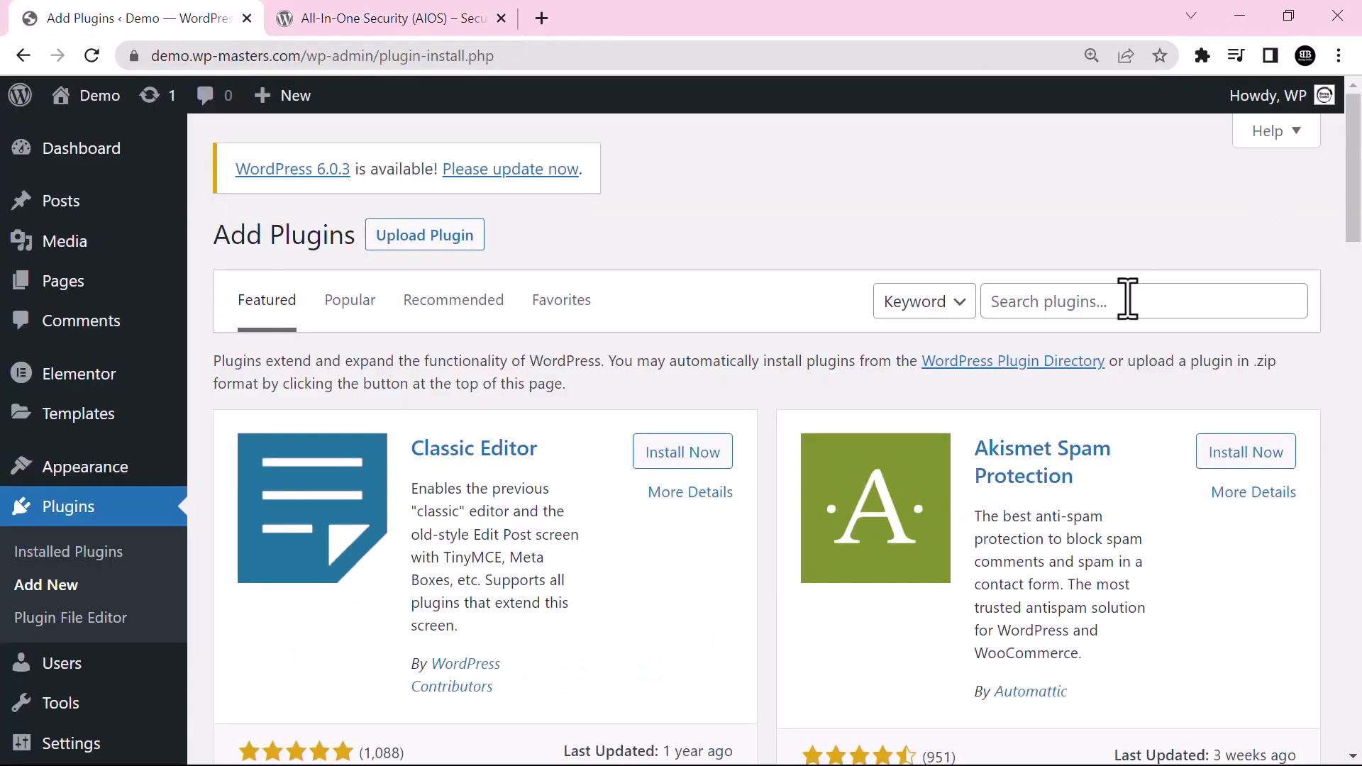
pyautogui.click(1104, 305)
pyautogui.hotkey('ctrl', 'v')
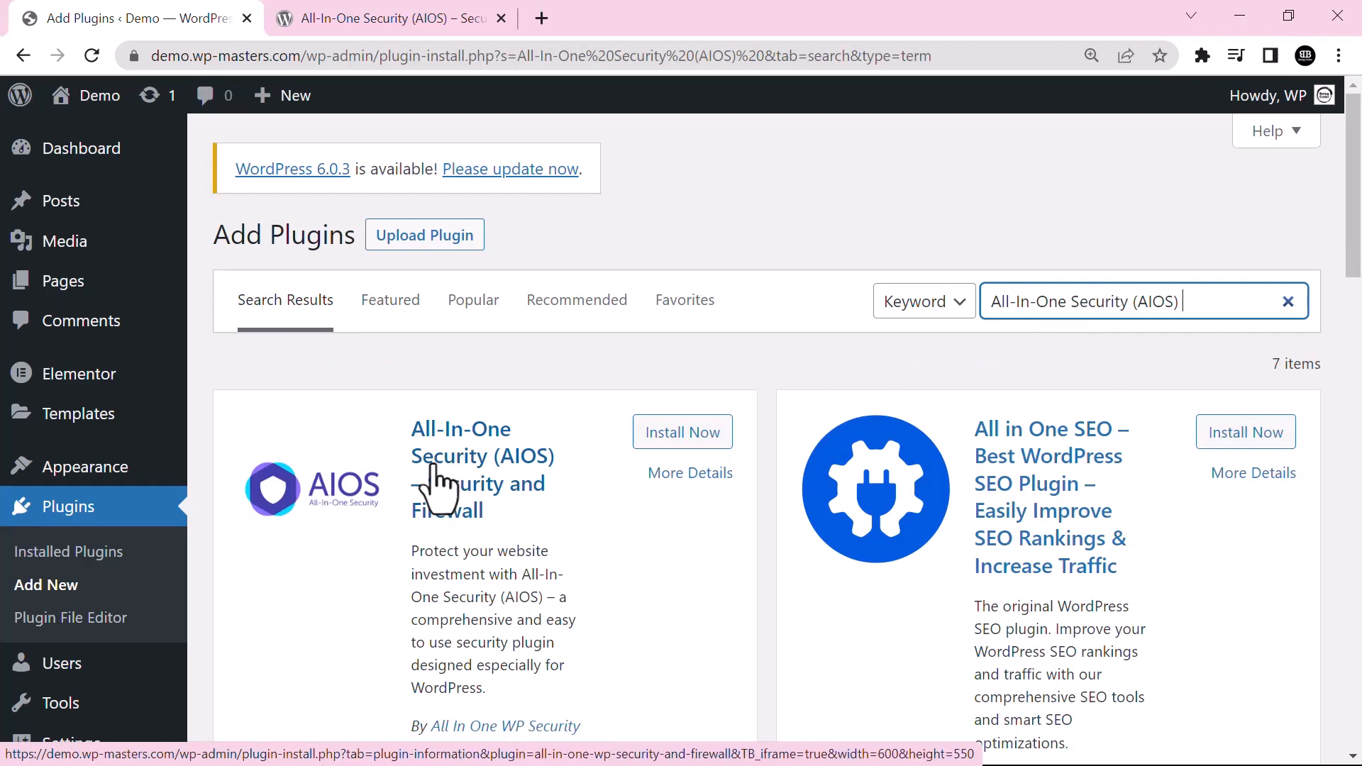
# - Install and activate the All-In-One Security (AIOS) – Security and Firewall plugin
pyautogui.click(699, 445)
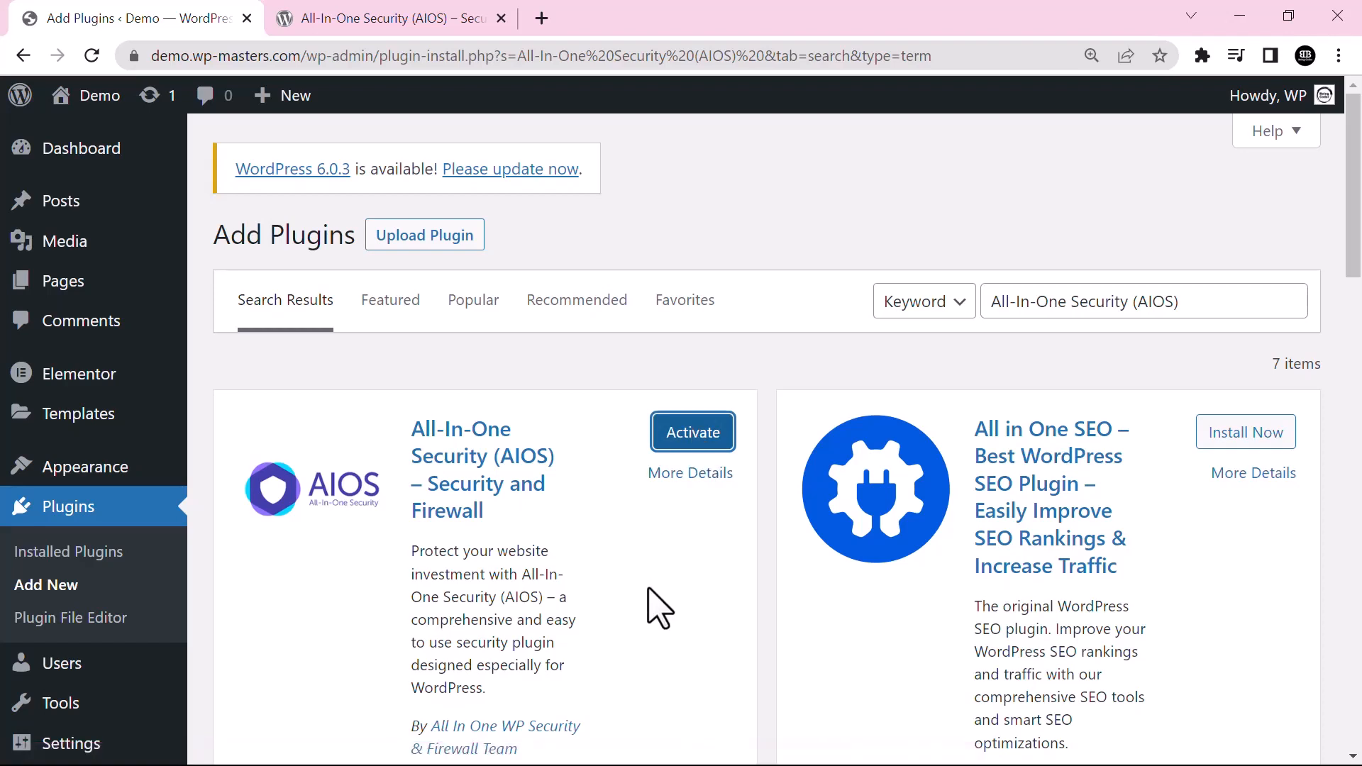
pyautogui.click(683, 442)
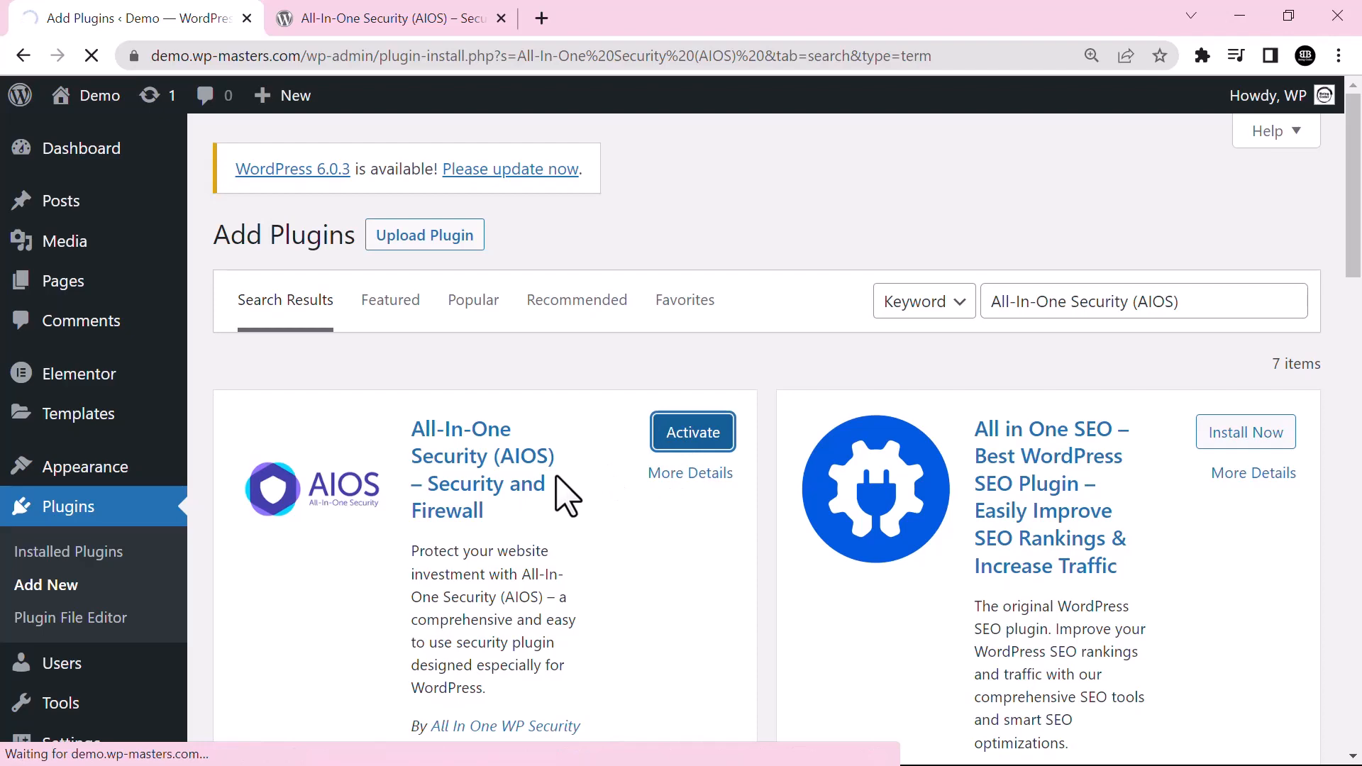
# - Open the WP Security dashboard and dismiss the PHP-based firewall setup notice
pyautogui.scroll(-3, 551, 490)
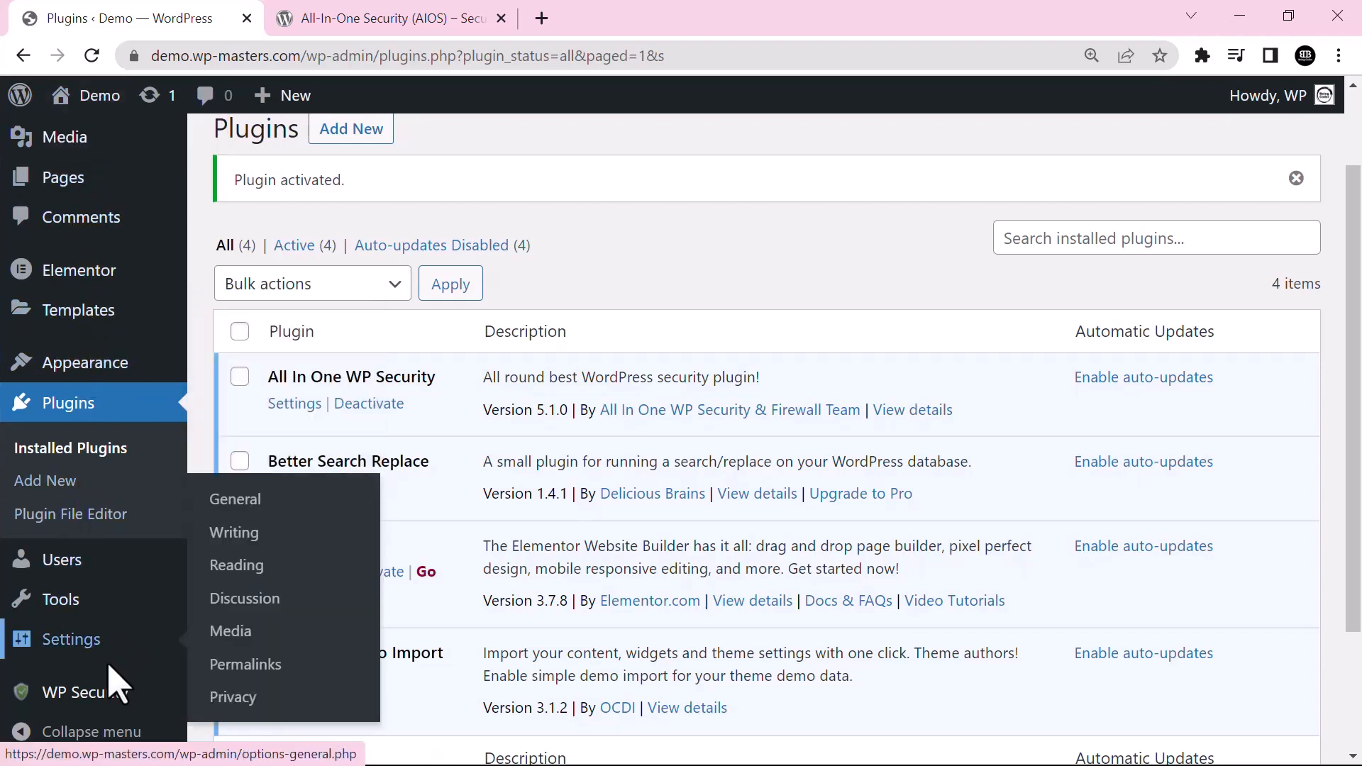
pyautogui.moveTo(83, 709)
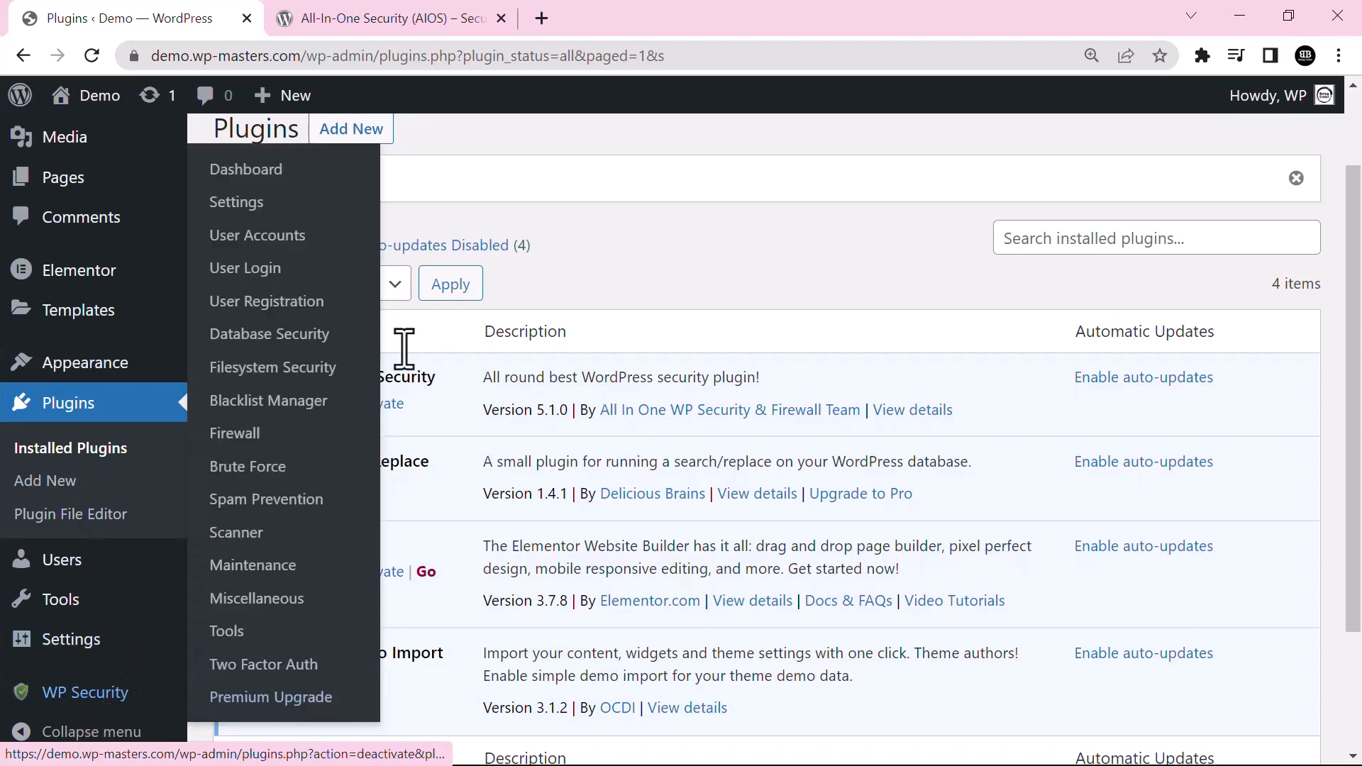
pyautogui.click(279, 174)
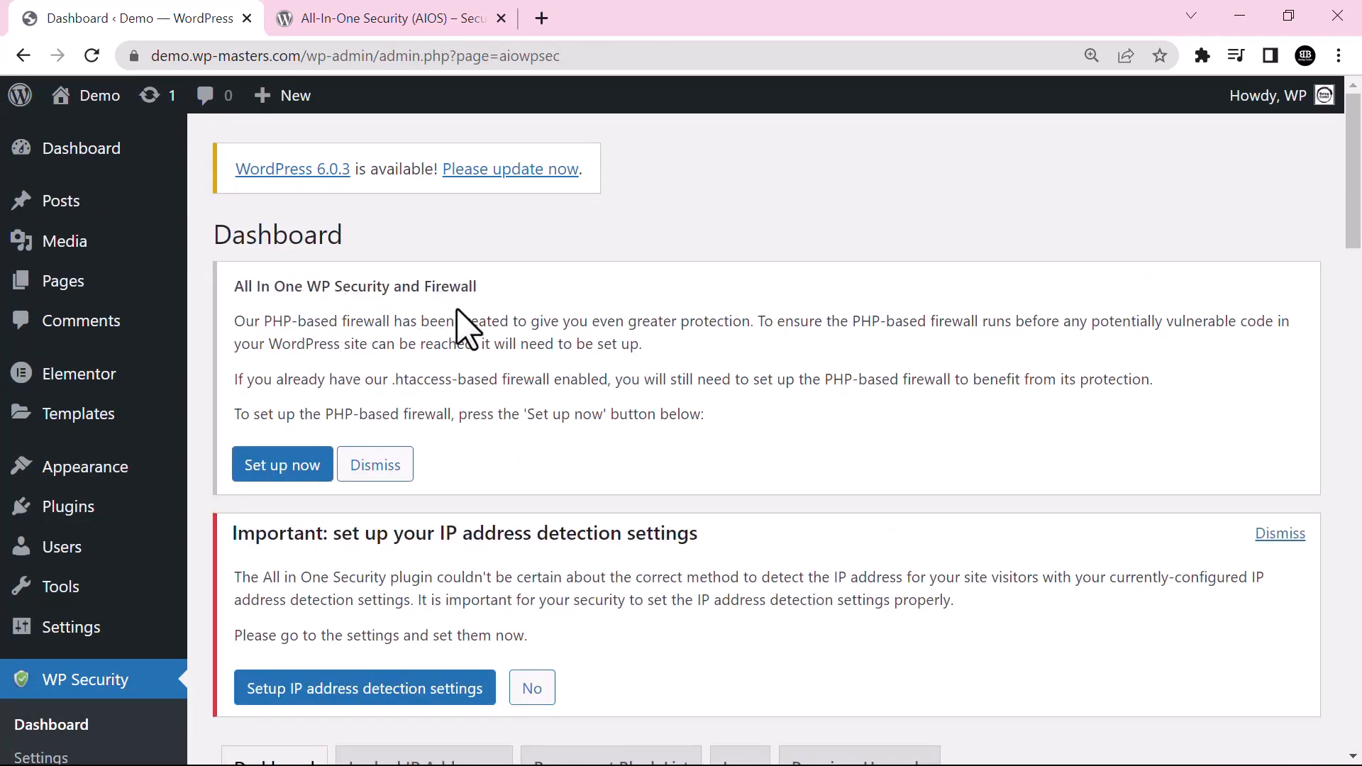
pyautogui.click(377, 481)
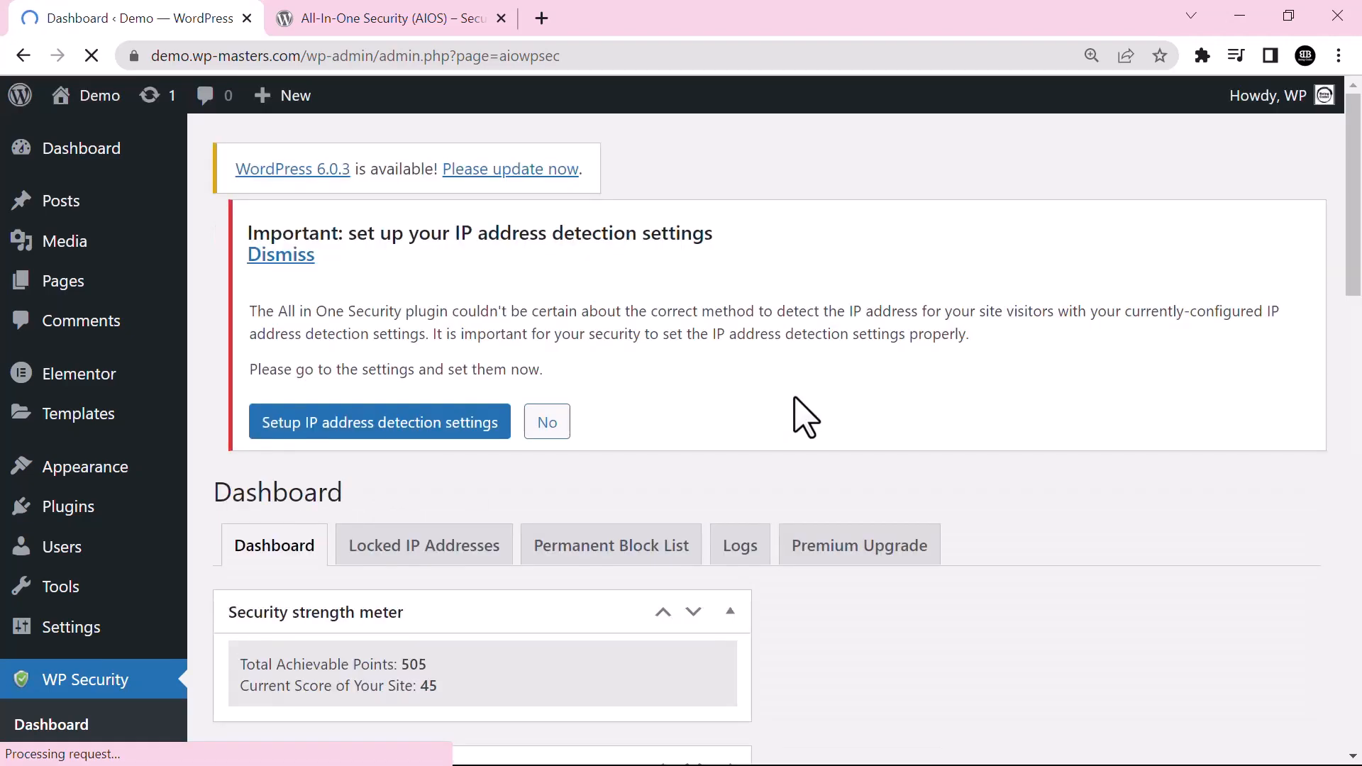
# - Go from the dashboard's critical feature status to the Basic Firewall settings and enable basic firewall protection
pyautogui.scroll(-4, 806, 417)
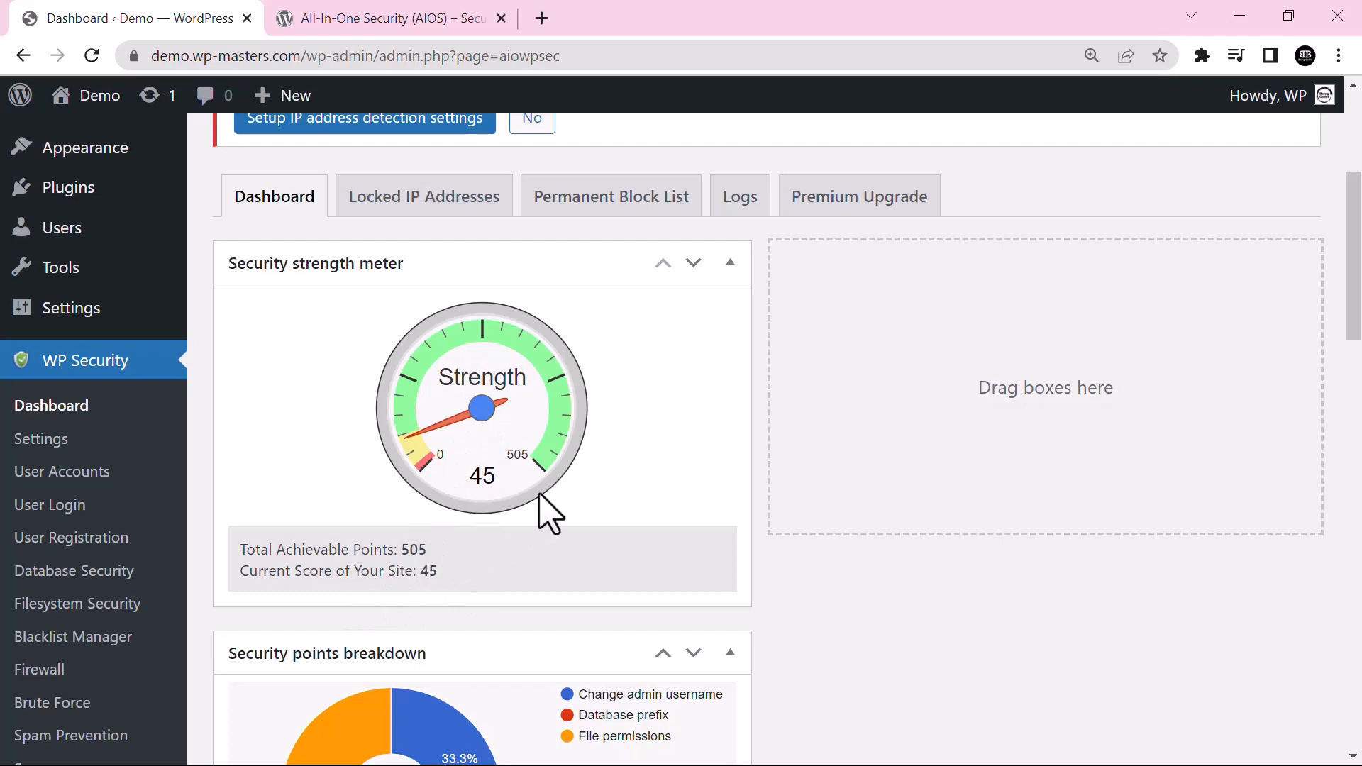
pyautogui.scroll(-8, 550, 512)
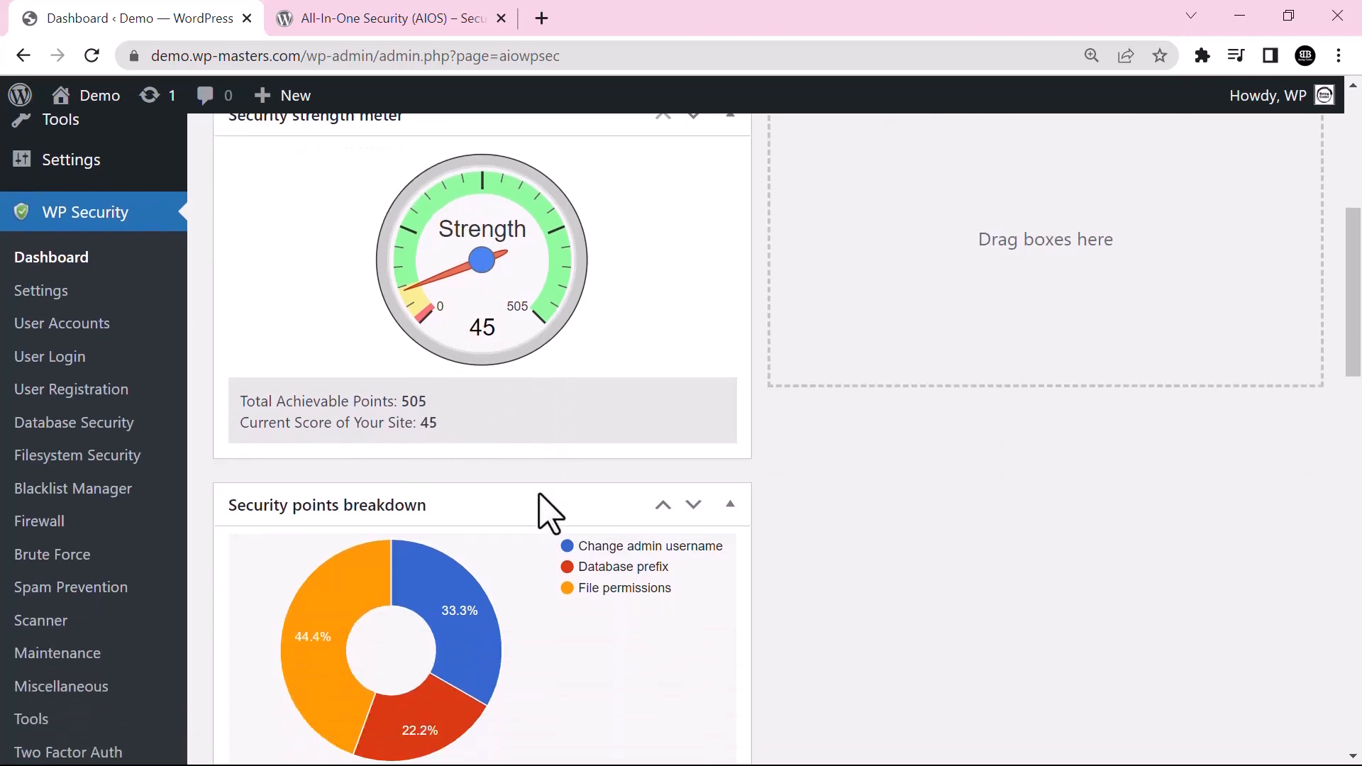
pyautogui.scroll(-7, 550, 513)
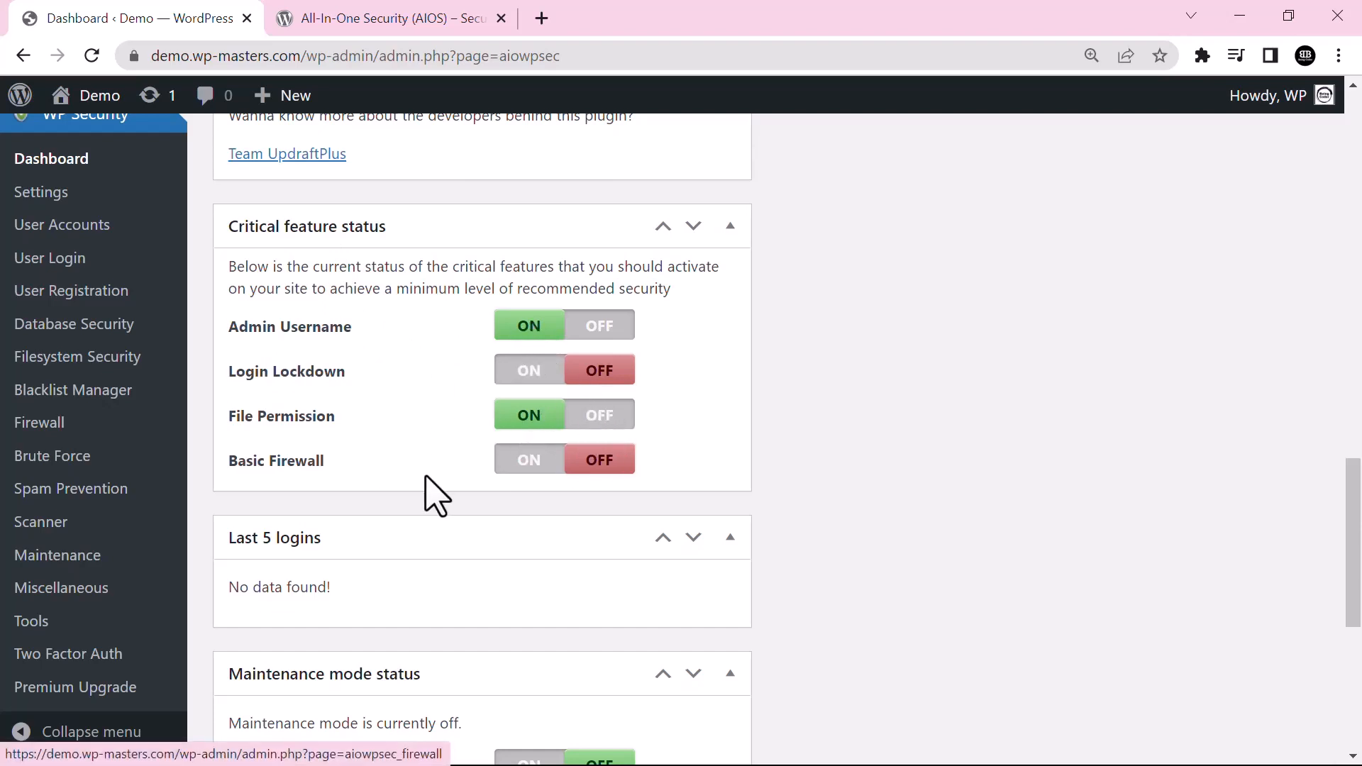
pyautogui.click(574, 460)
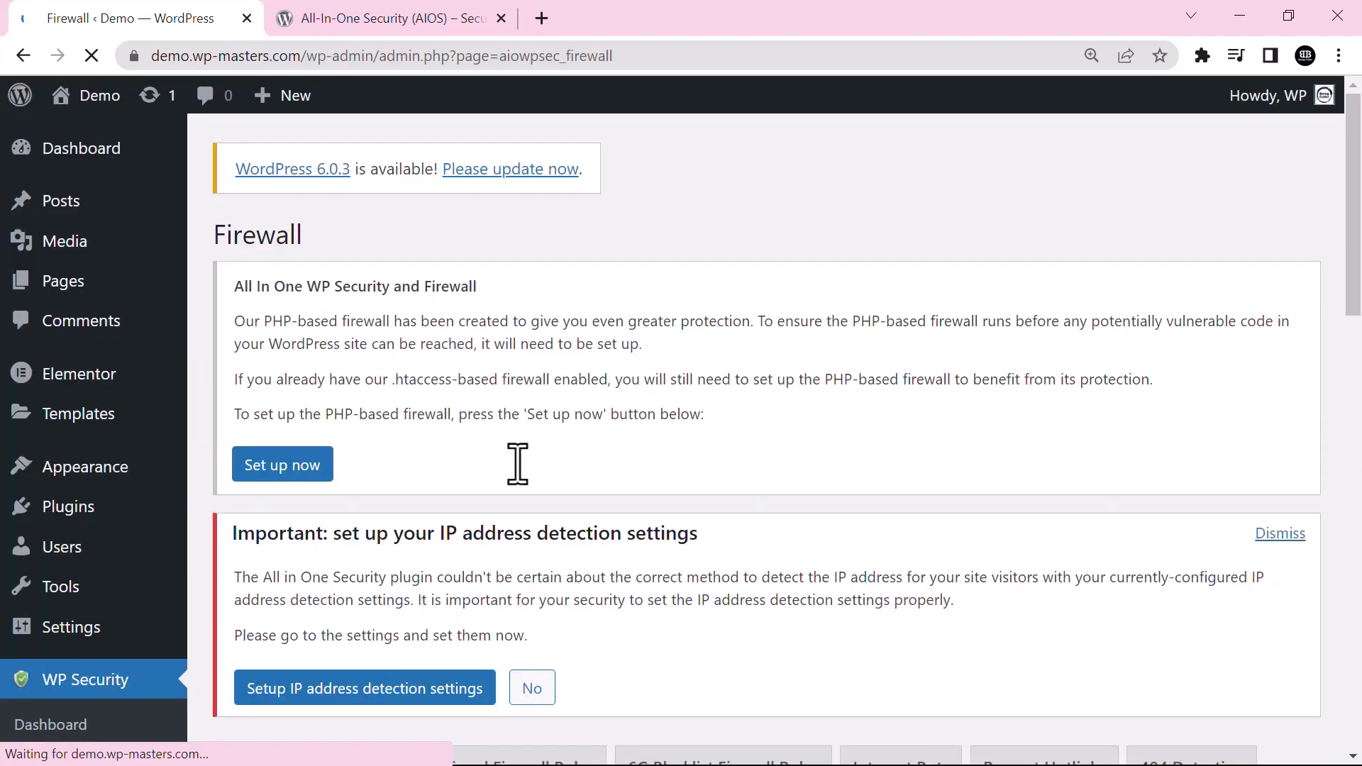
pyautogui.scroll(-9, 596, 465)
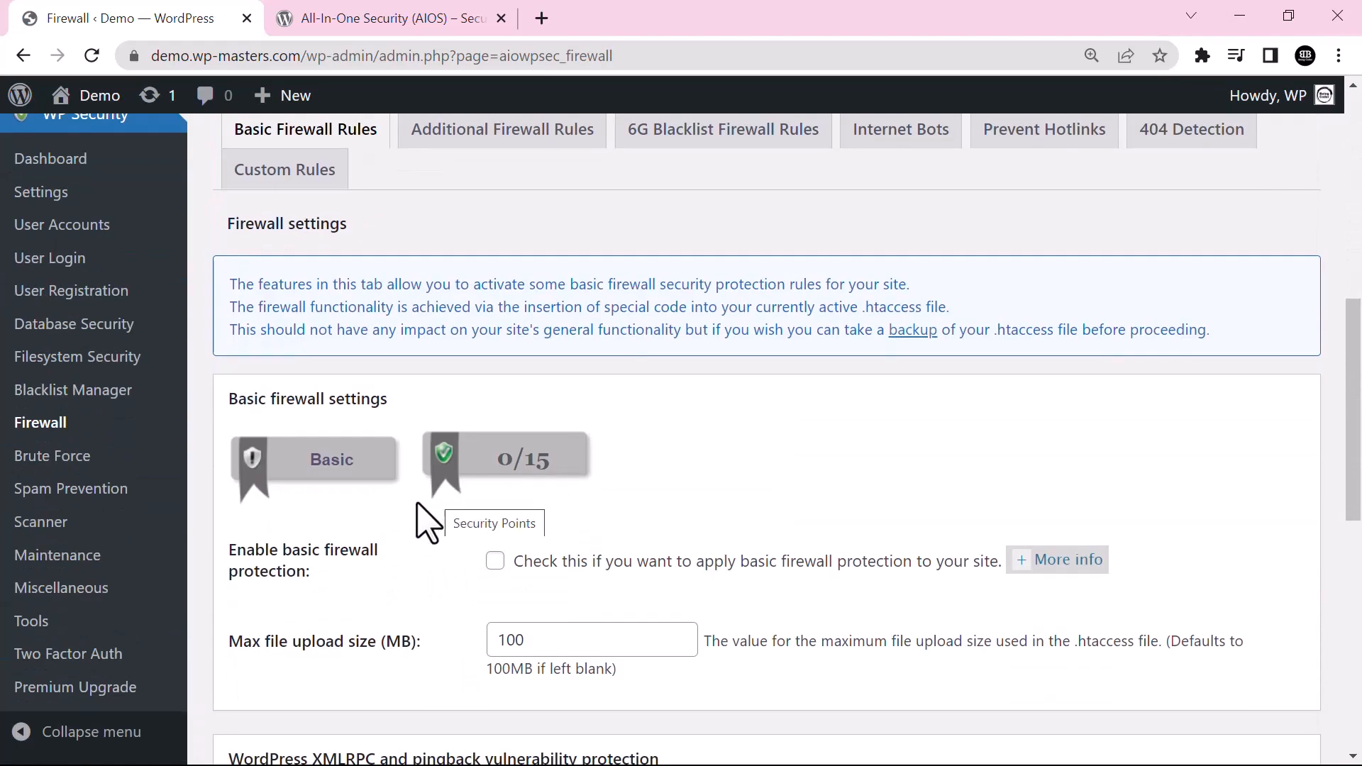
pyautogui.click(495, 561)
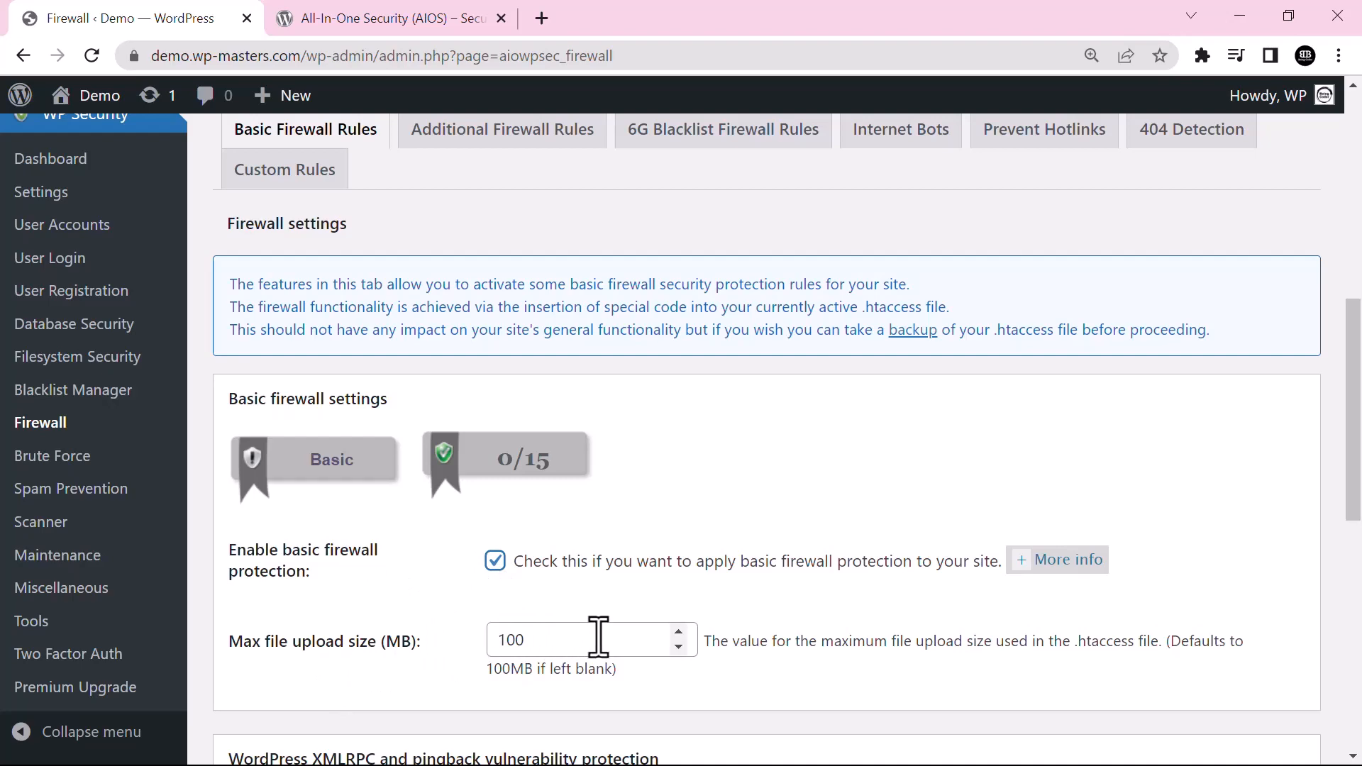
# - Enable completely blocking access to XMLRPC and disabling pingback functionality from XMLRPC
pyautogui.scroll(-3, 600, 636)
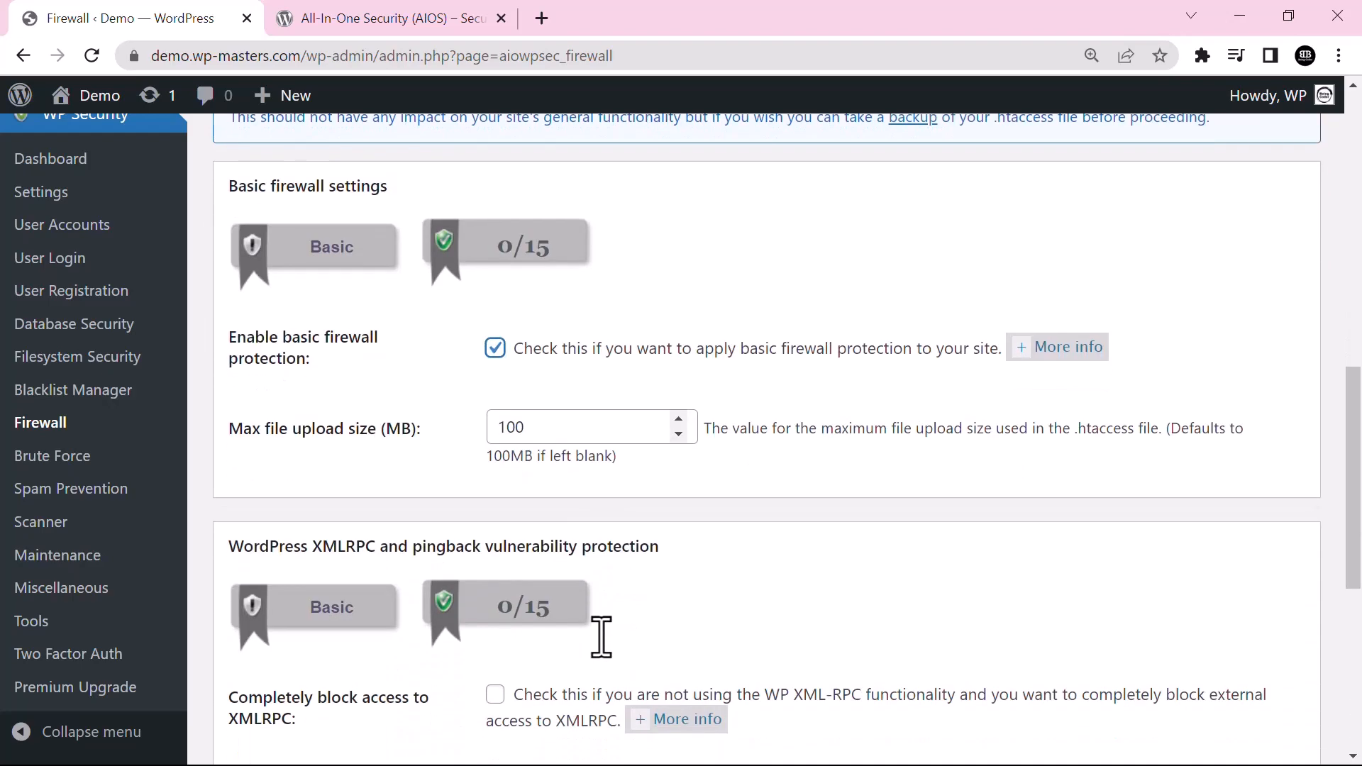
pyautogui.scroll(-2, 601, 637)
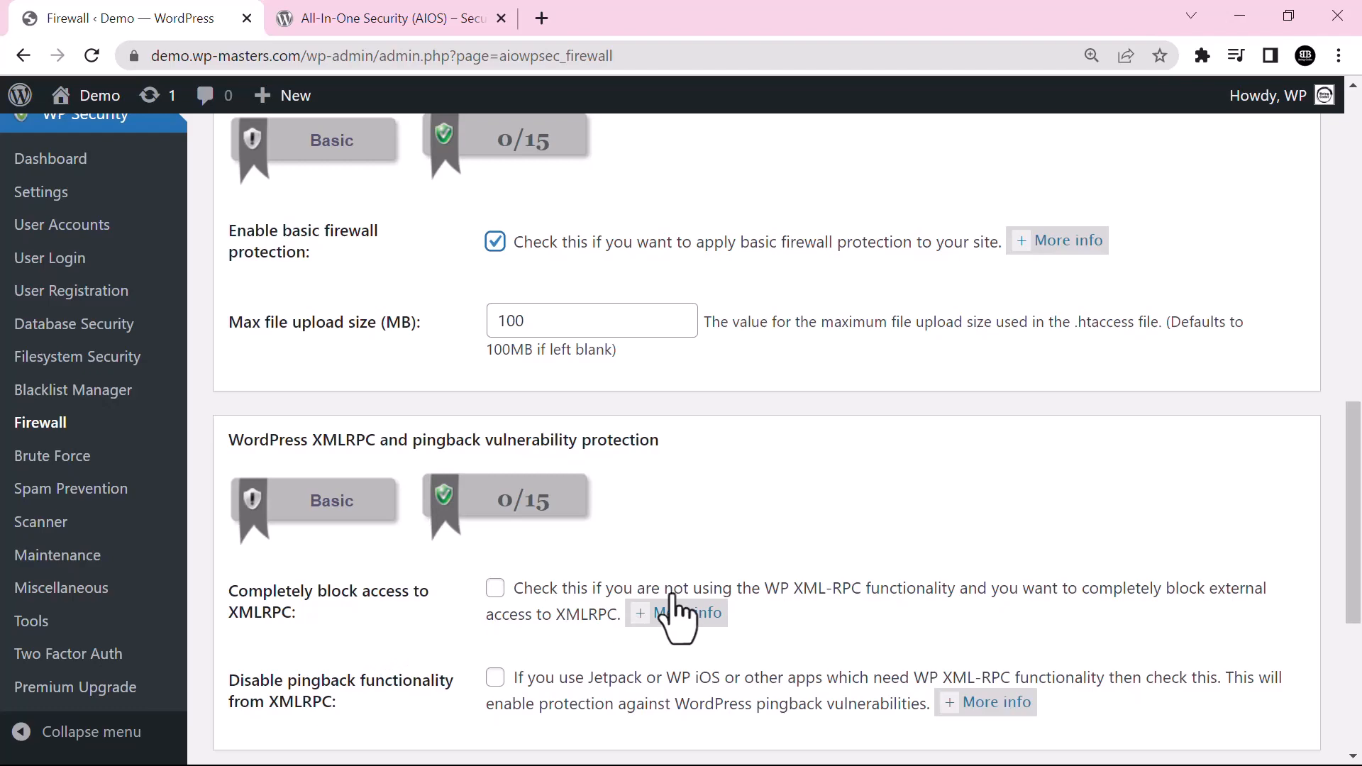
pyautogui.scroll(-2, 550, 571)
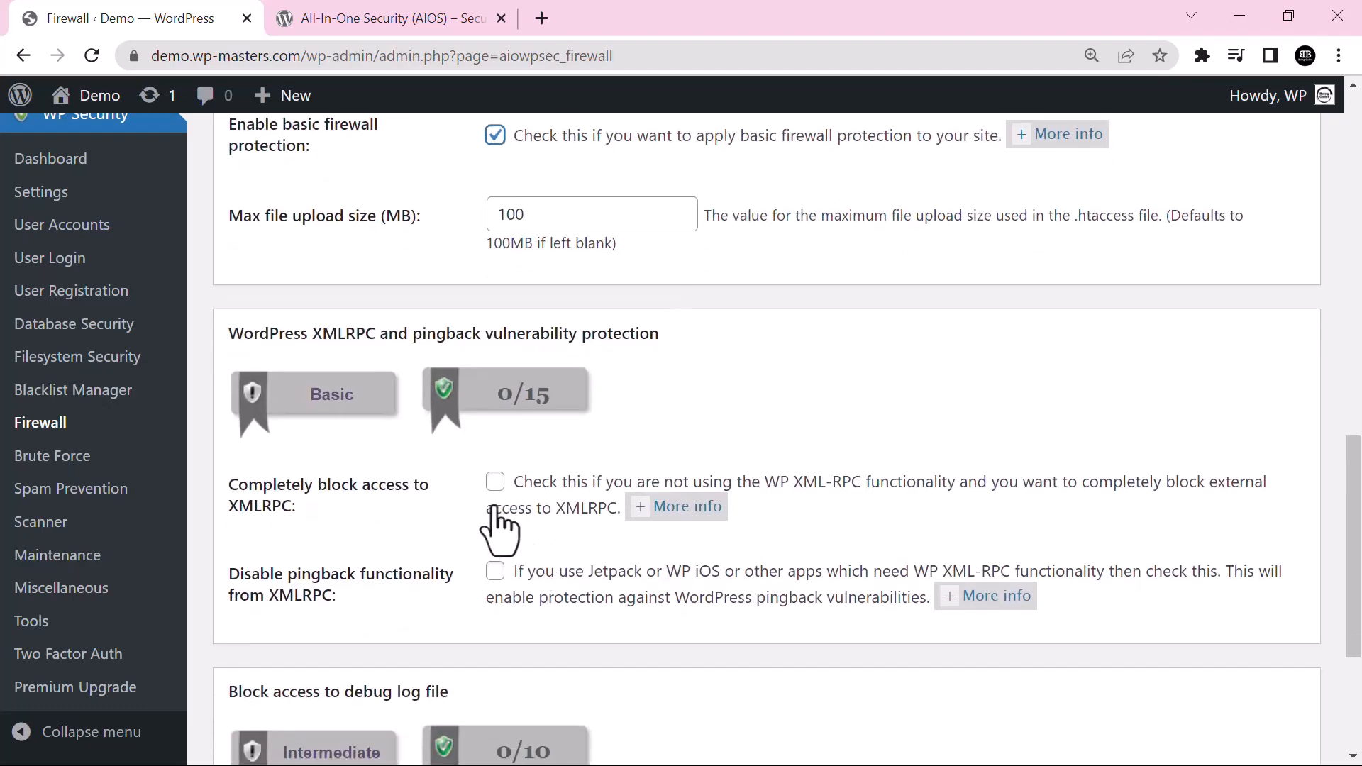
pyautogui.click(496, 481)
pyautogui.click(495, 571)
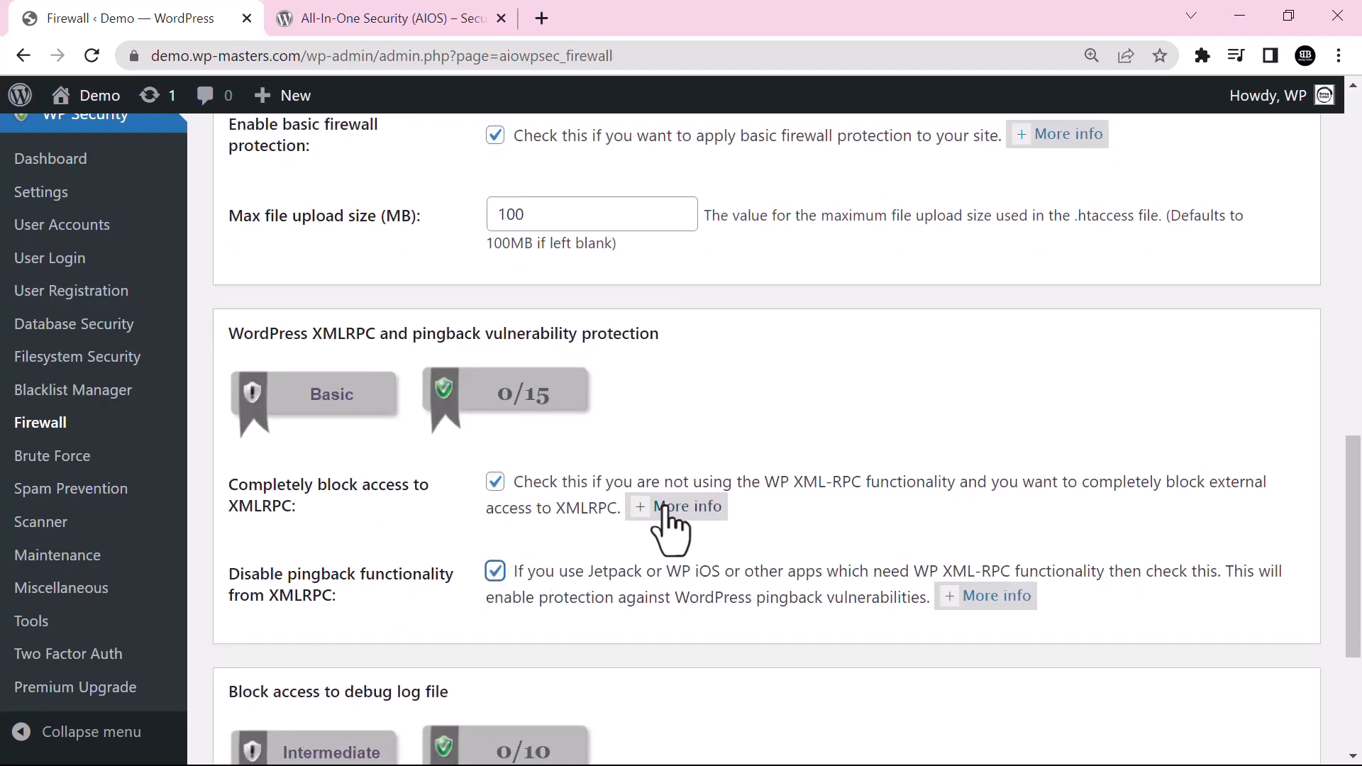
# - Enable blocking access to the debug.log file and save the basic firewall settings
pyautogui.scroll(-3, 669, 525)
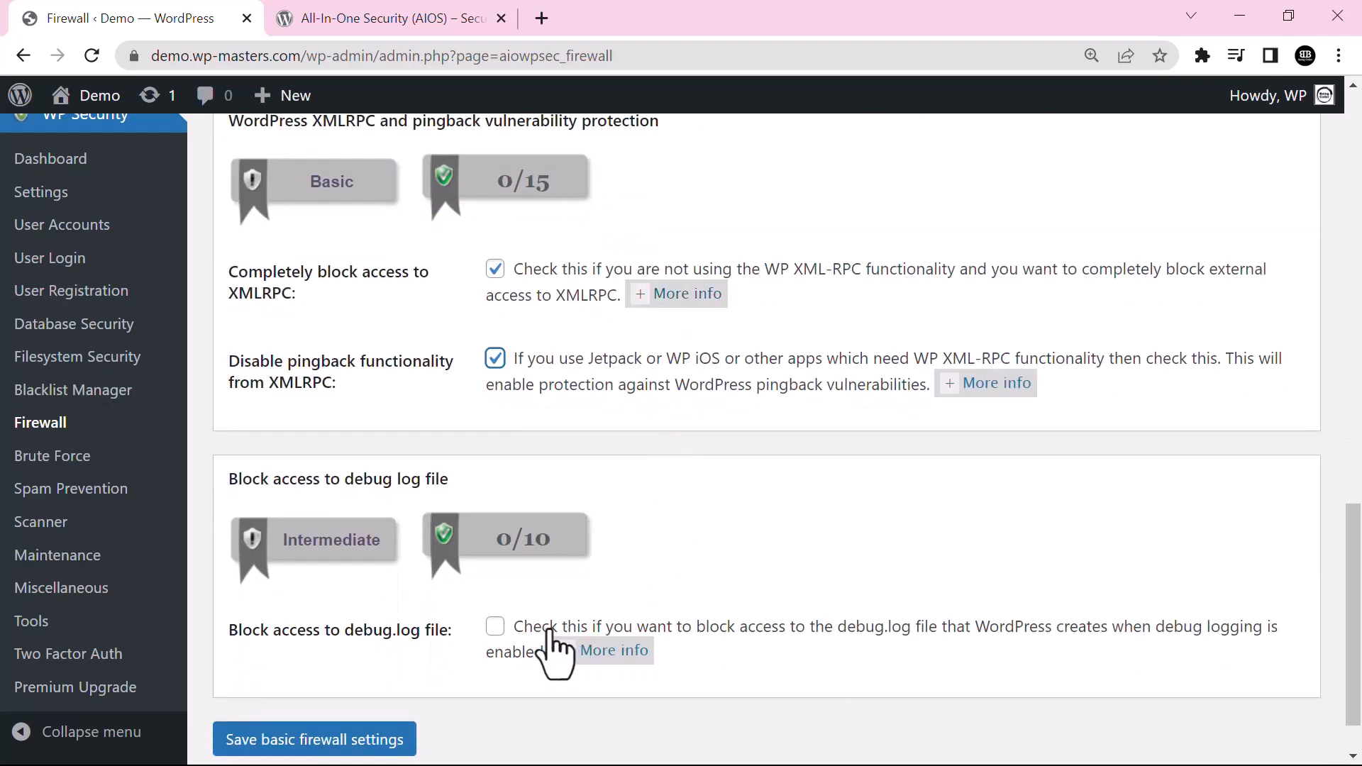
pyautogui.click(496, 629)
pyautogui.scroll(-1, 577, 563)
pyautogui.click(317, 674)
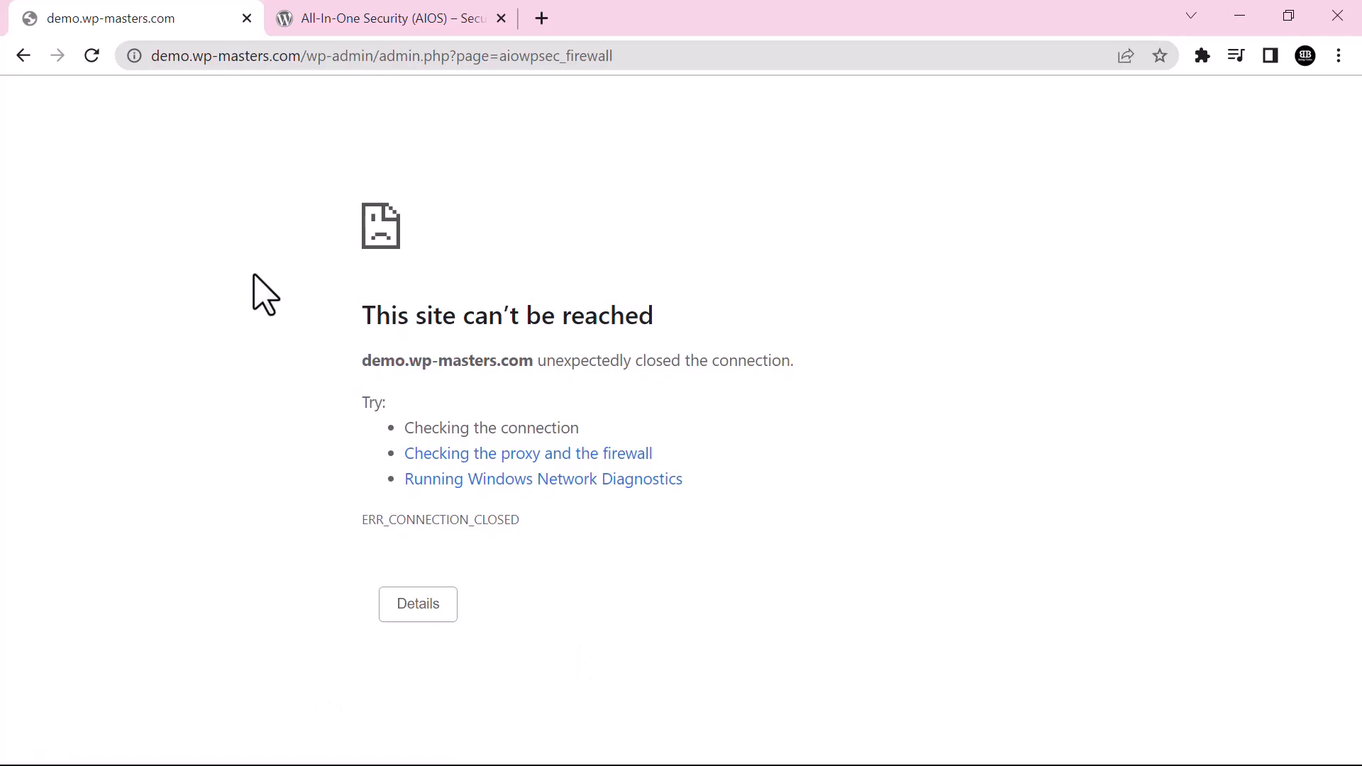
# - Reload the firewall page with the form resubmitted and check the saved basic firewall settings
pyautogui.click(91, 56)
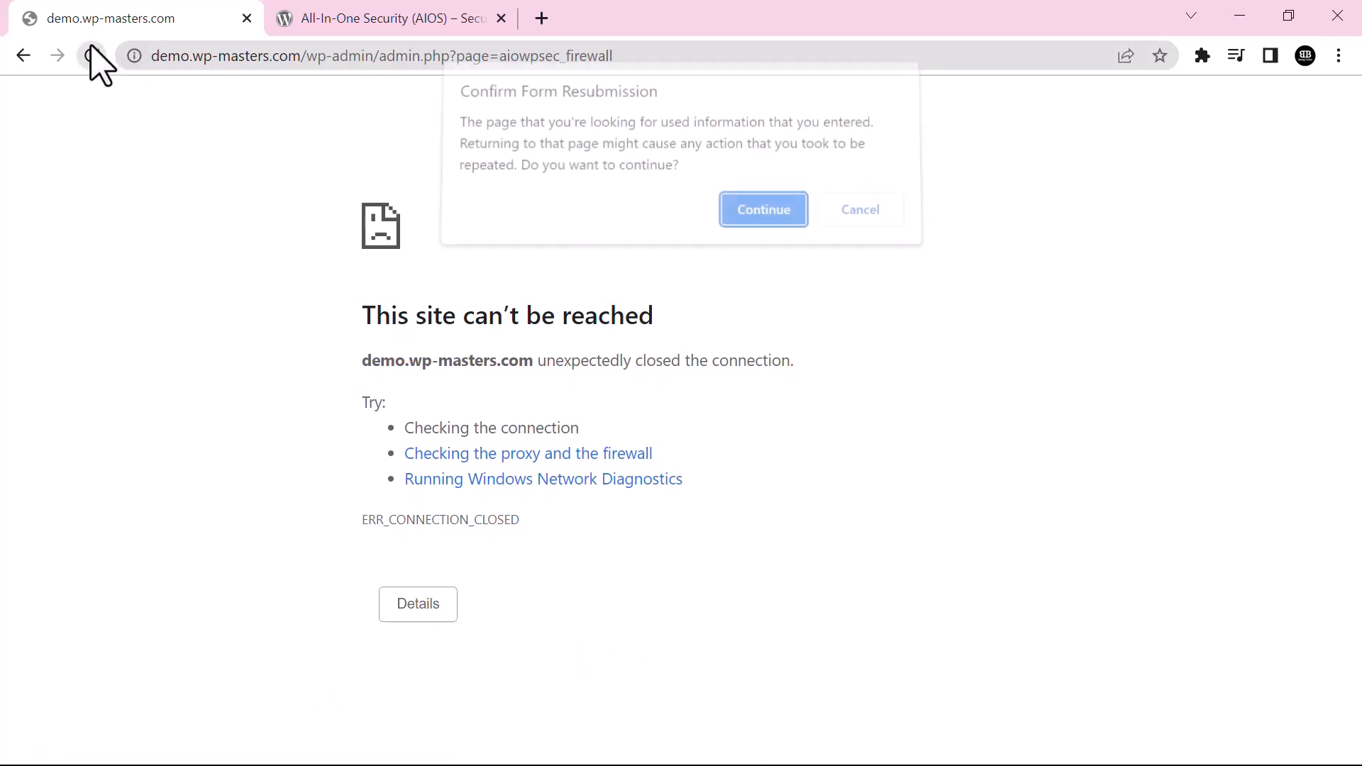
pyautogui.click(786, 224)
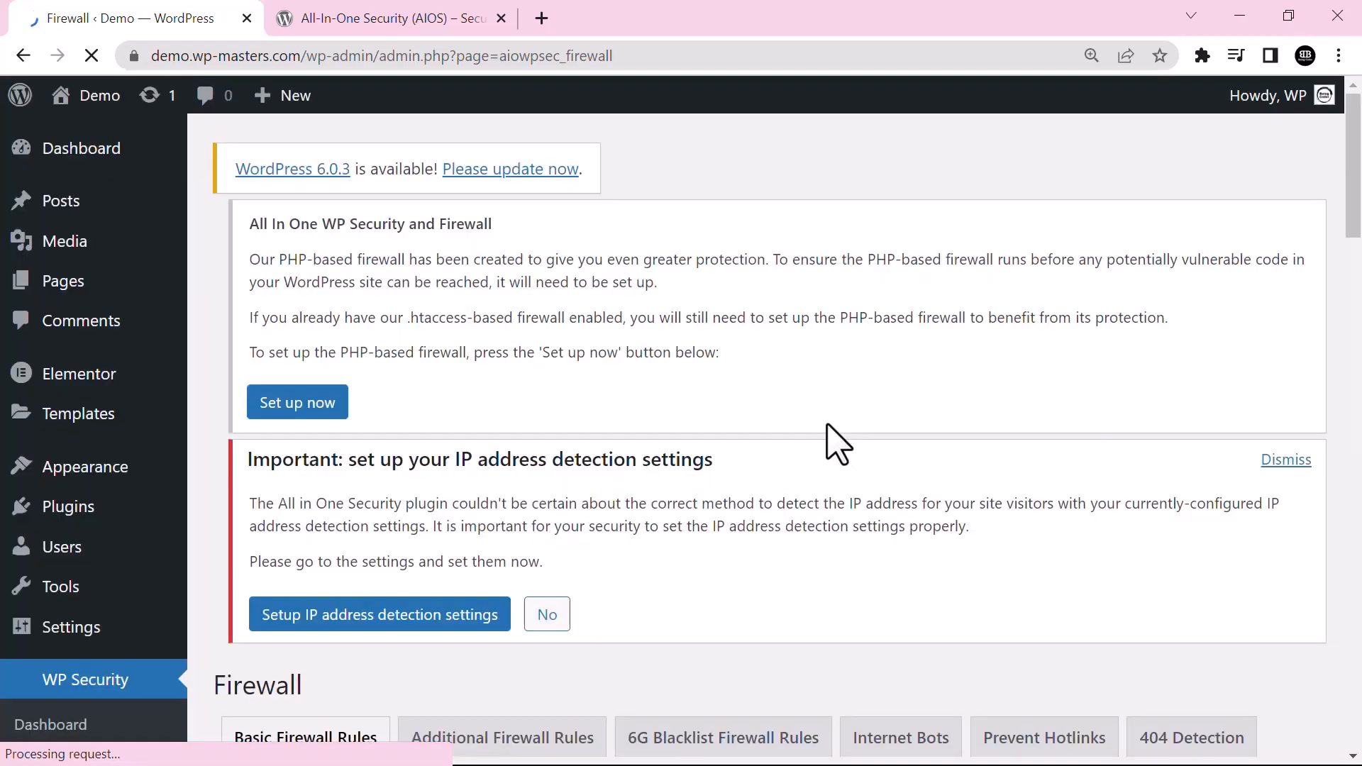
pyautogui.scroll(-5, 715, 399)
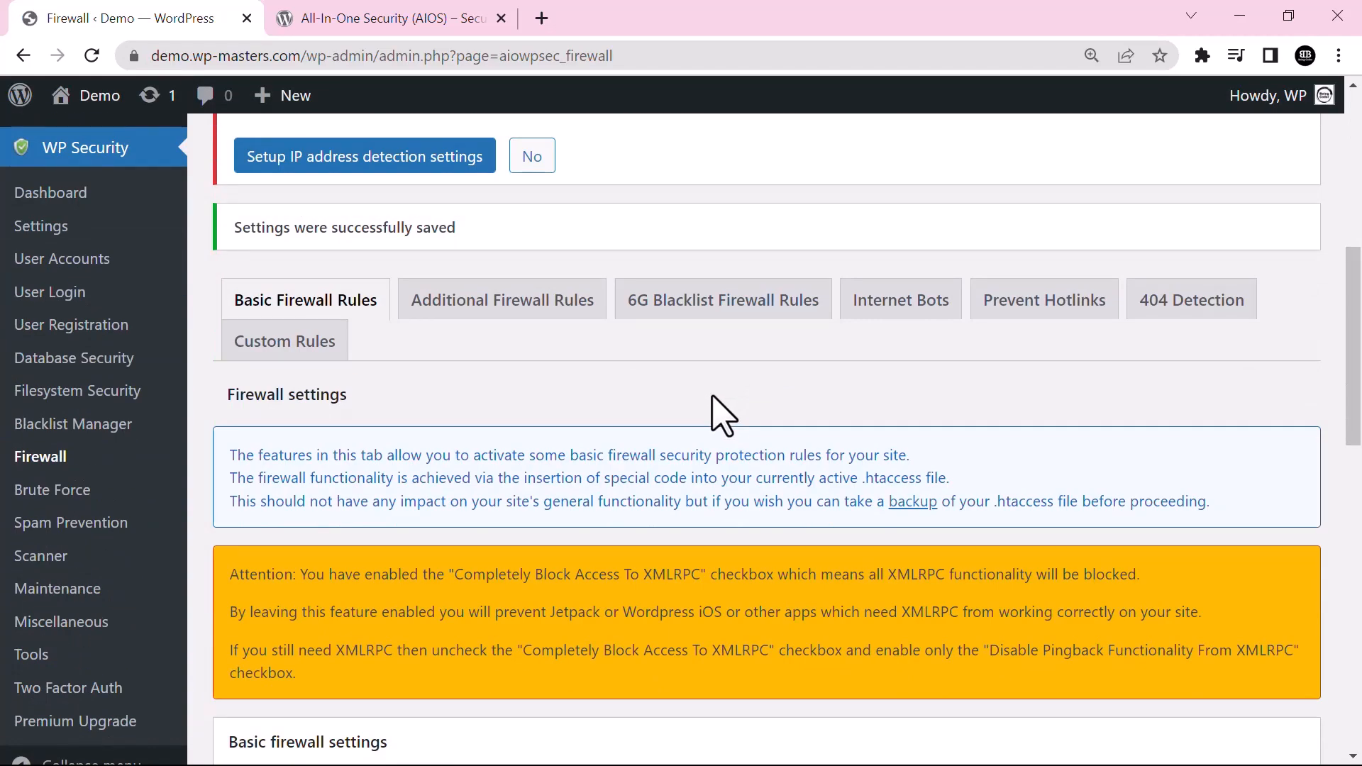
pyautogui.scroll(-5, 713, 395)
pyautogui.scroll(-7, 714, 395)
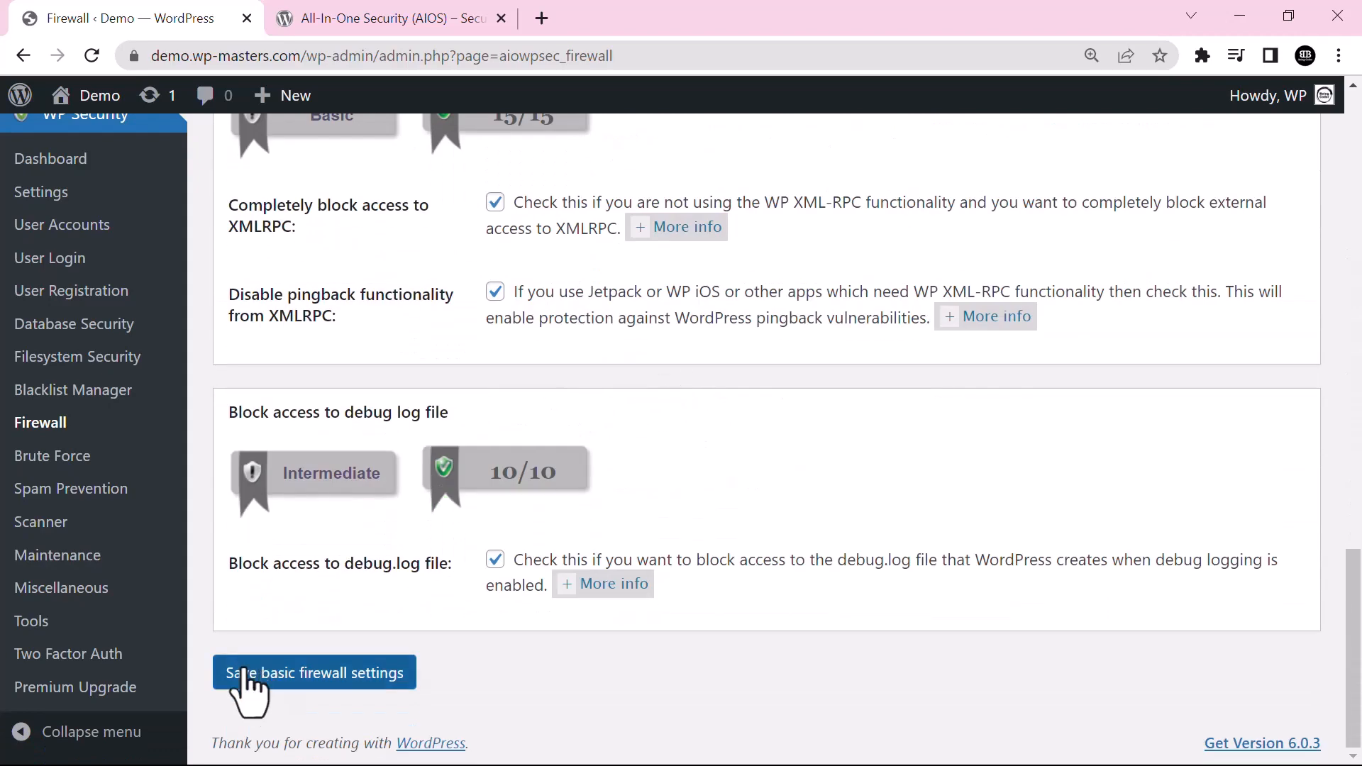
# - Return to the WP Security dashboard and check the security strength meter
pyautogui.scroll(7, 113, 508)
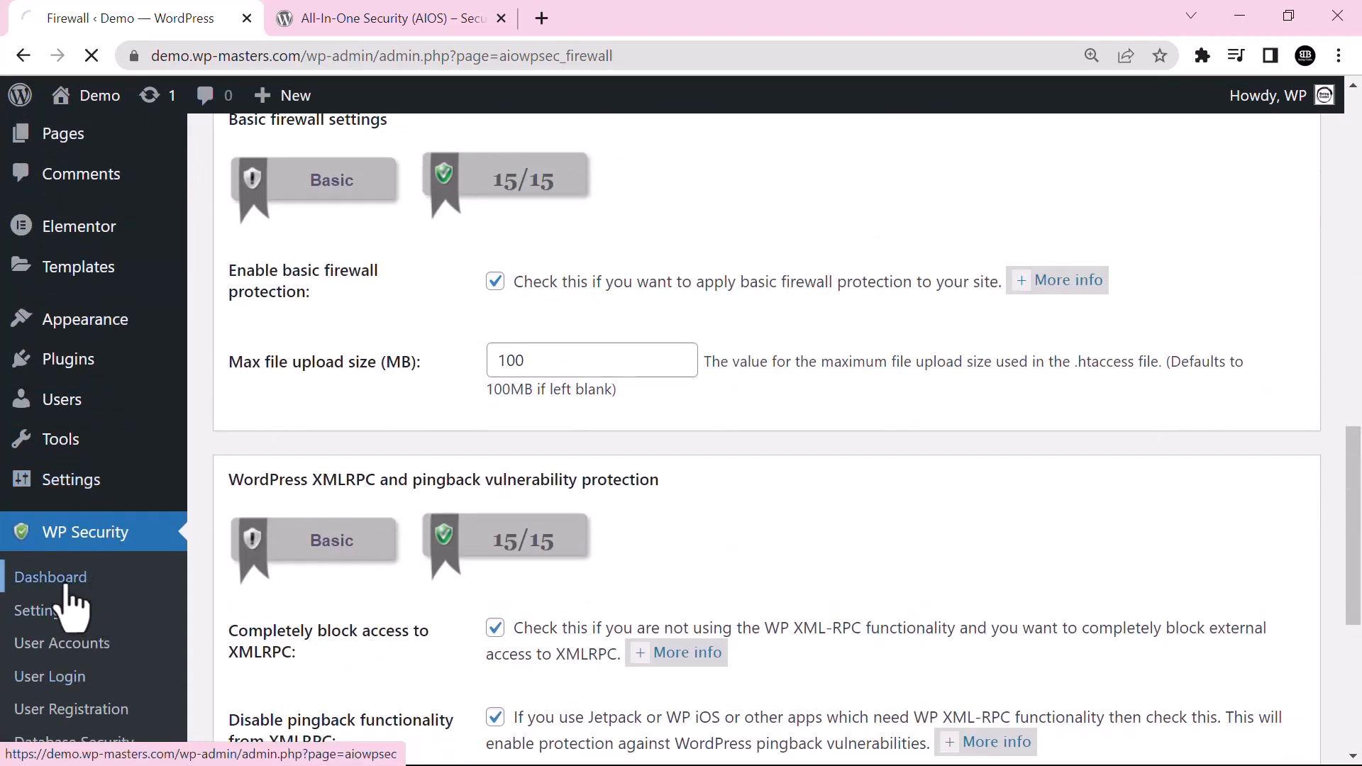
pyautogui.scroll(-3, 61, 596)
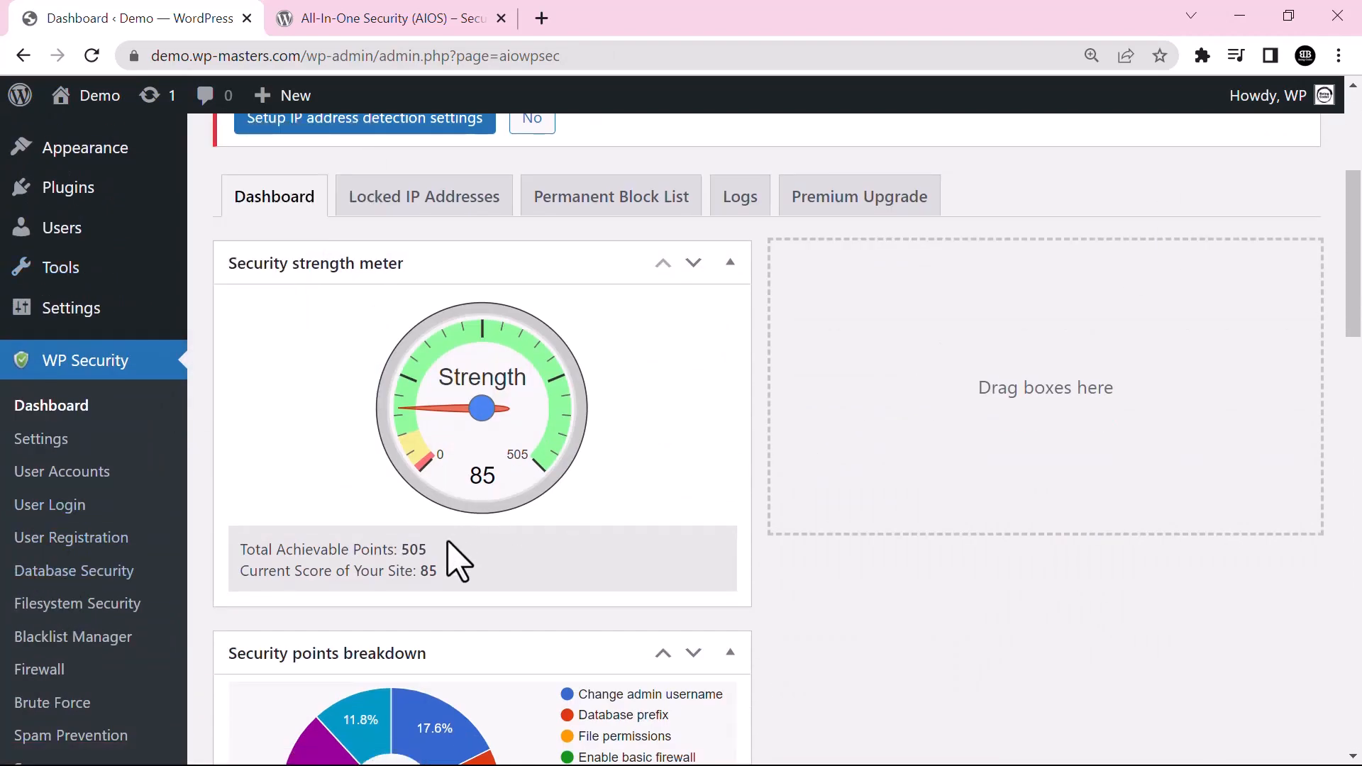
# - Review the list of currently locked out IP addresses and ranges in the WP Security dashboard
pyautogui.scroll(3, 681, 284)
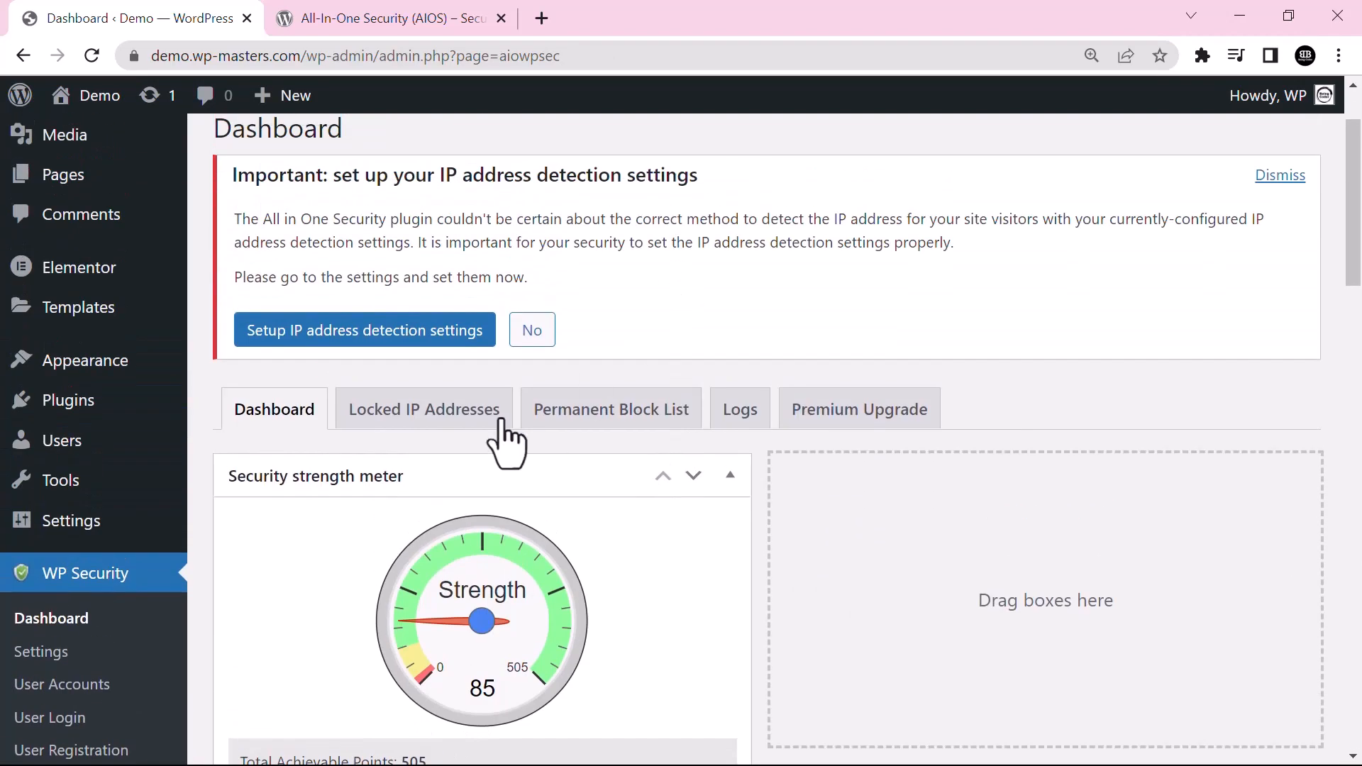
pyautogui.click(395, 426)
pyautogui.scroll(-3, 738, 383)
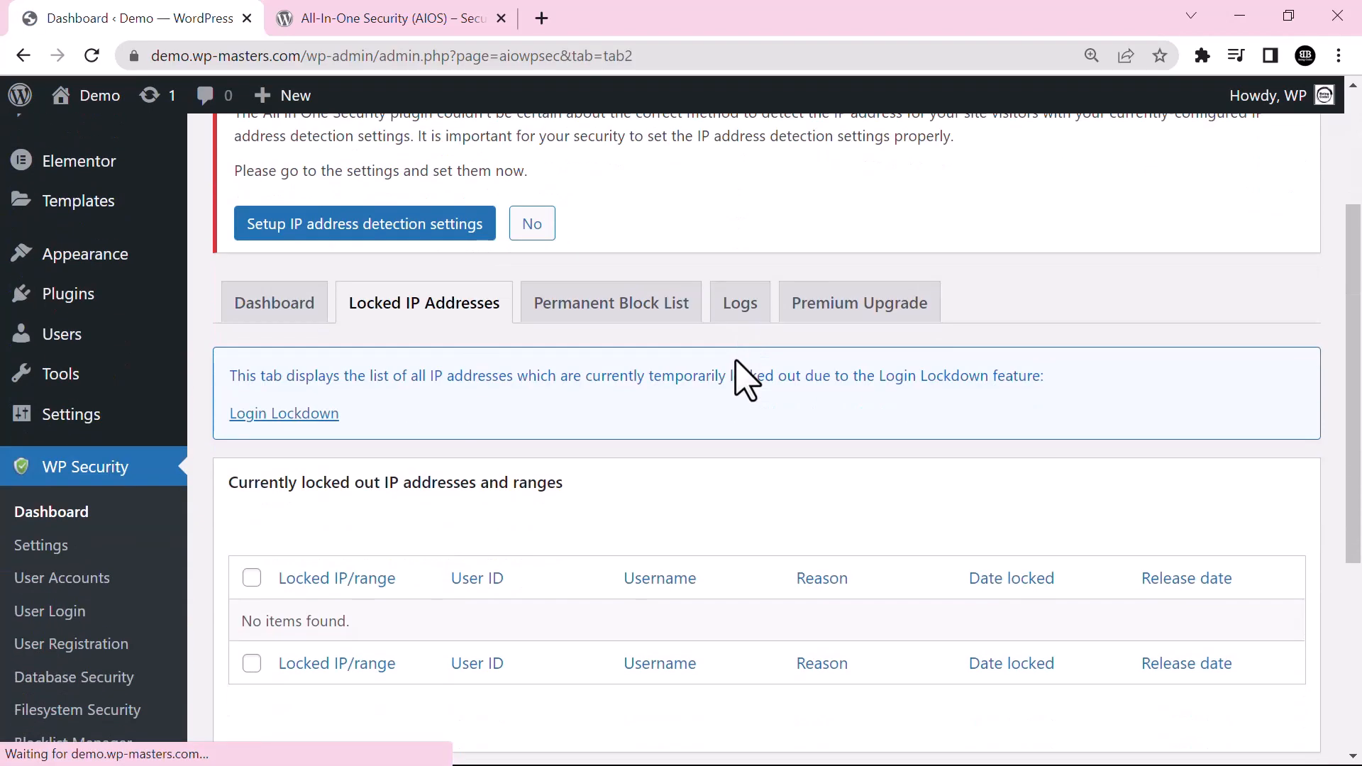
pyautogui.scroll(-2, 738, 376)
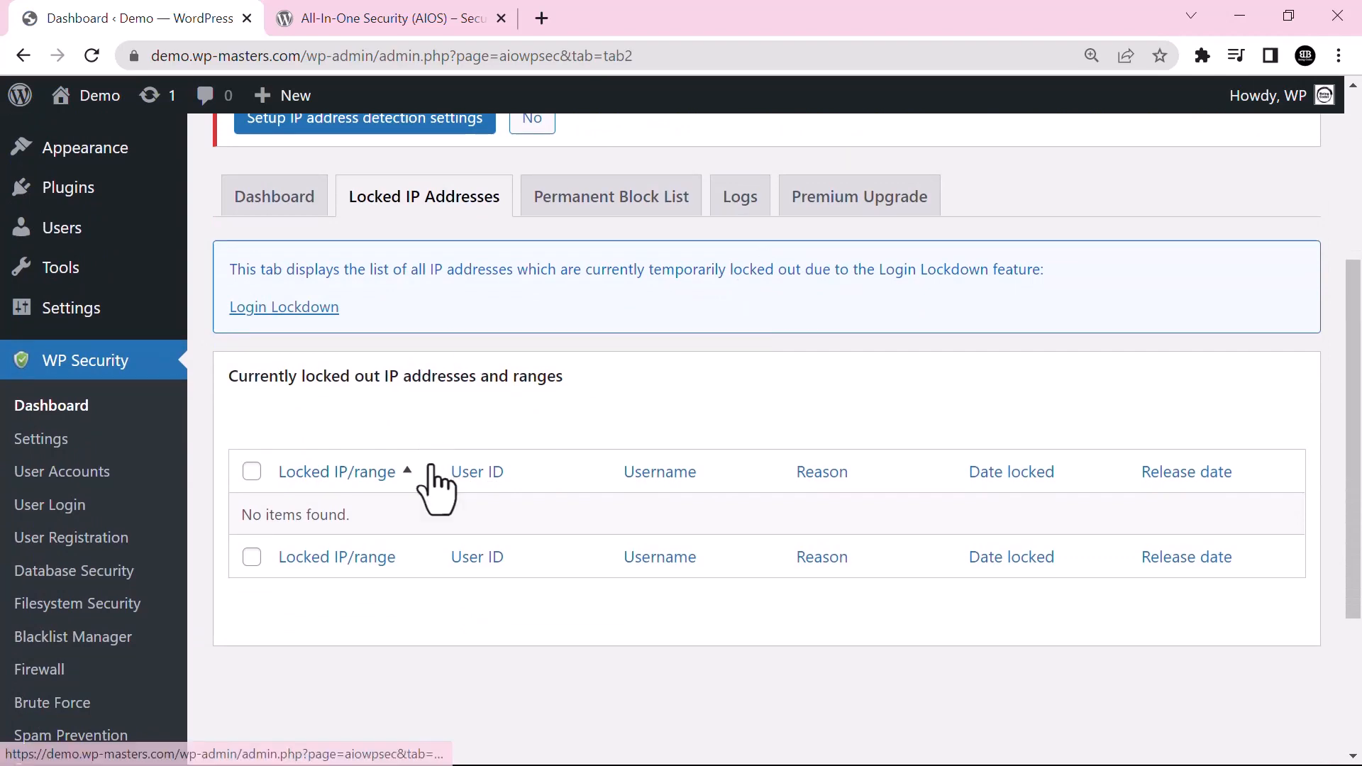
pyautogui.scroll(3, 465, 500)
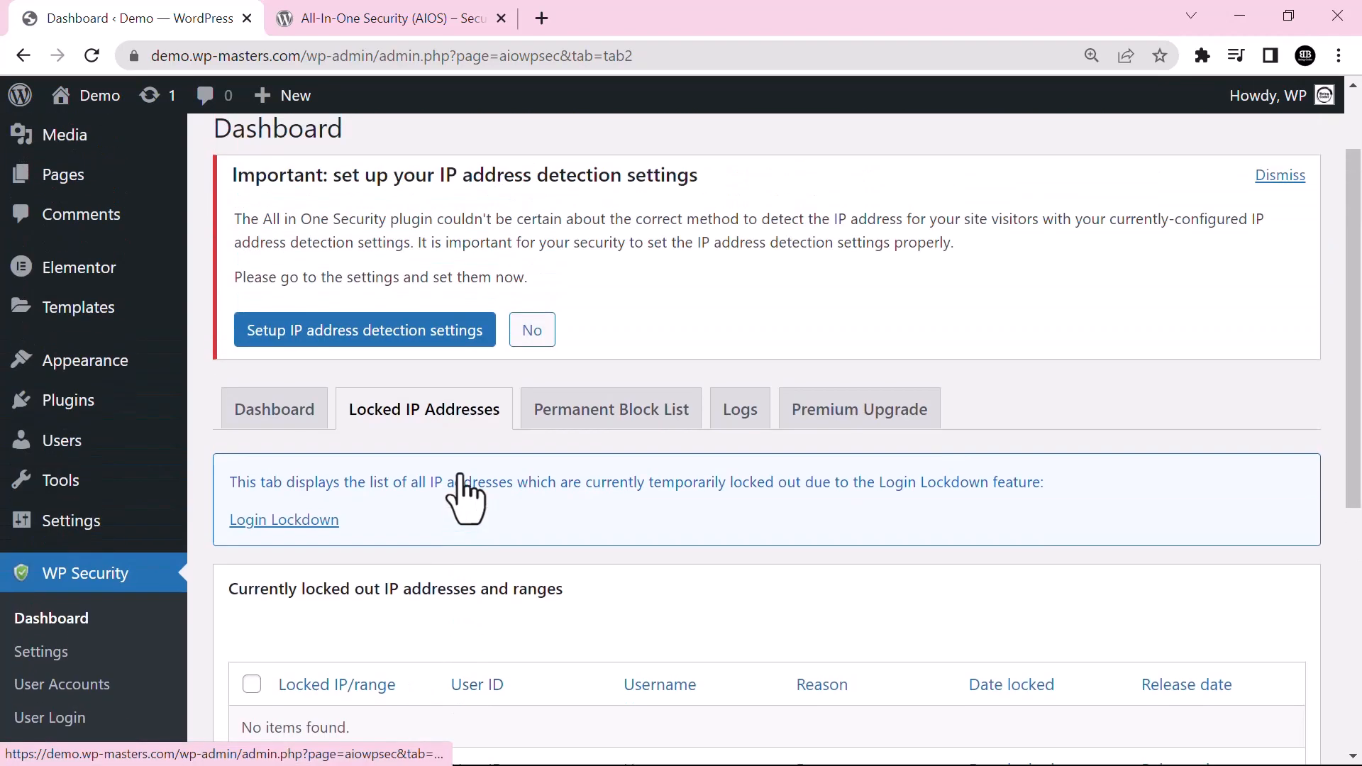
pyautogui.scroll(-3, 262, 515)
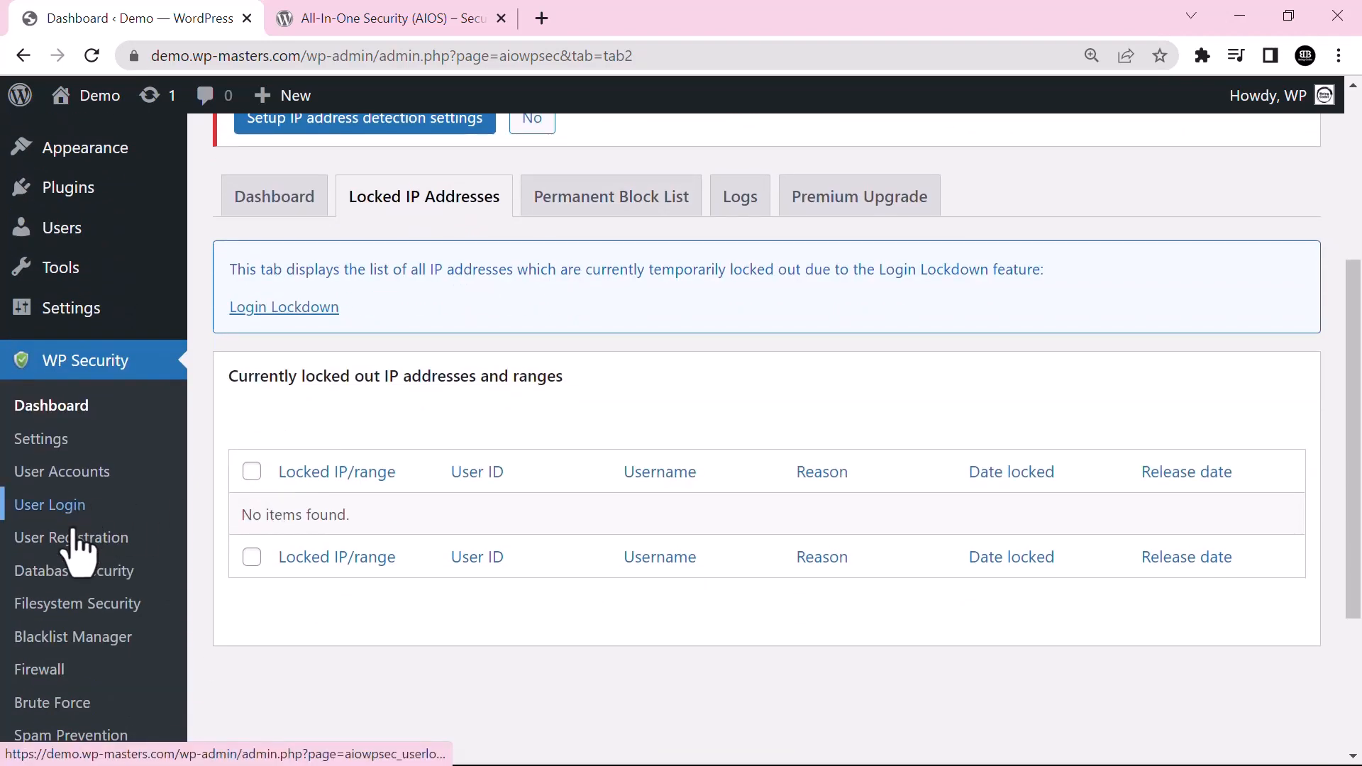
# - Enable the rename login page feature in the Brute Force settings
pyautogui.scroll(-2, 66, 607)
pyautogui.click(71, 600)
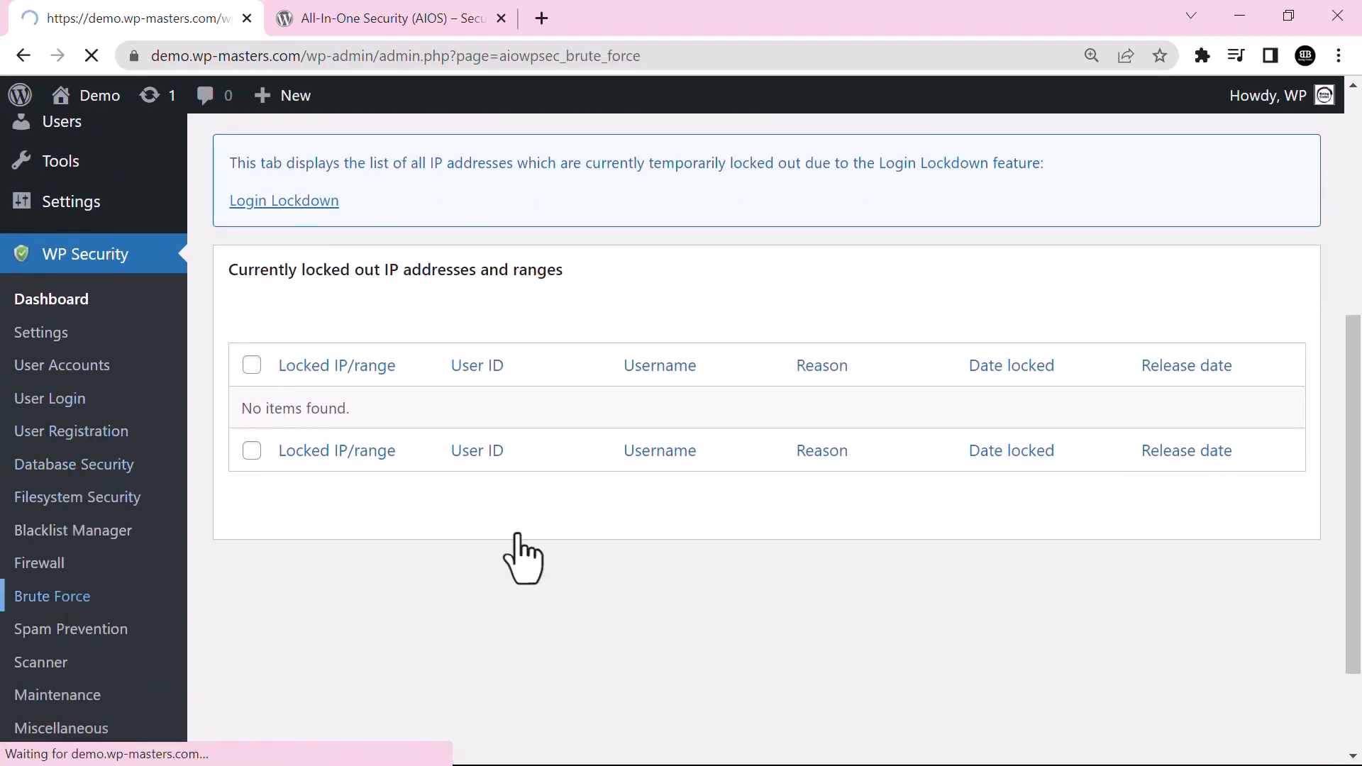
pyautogui.scroll(-4, 802, 515)
pyautogui.scroll(-3, 810, 509)
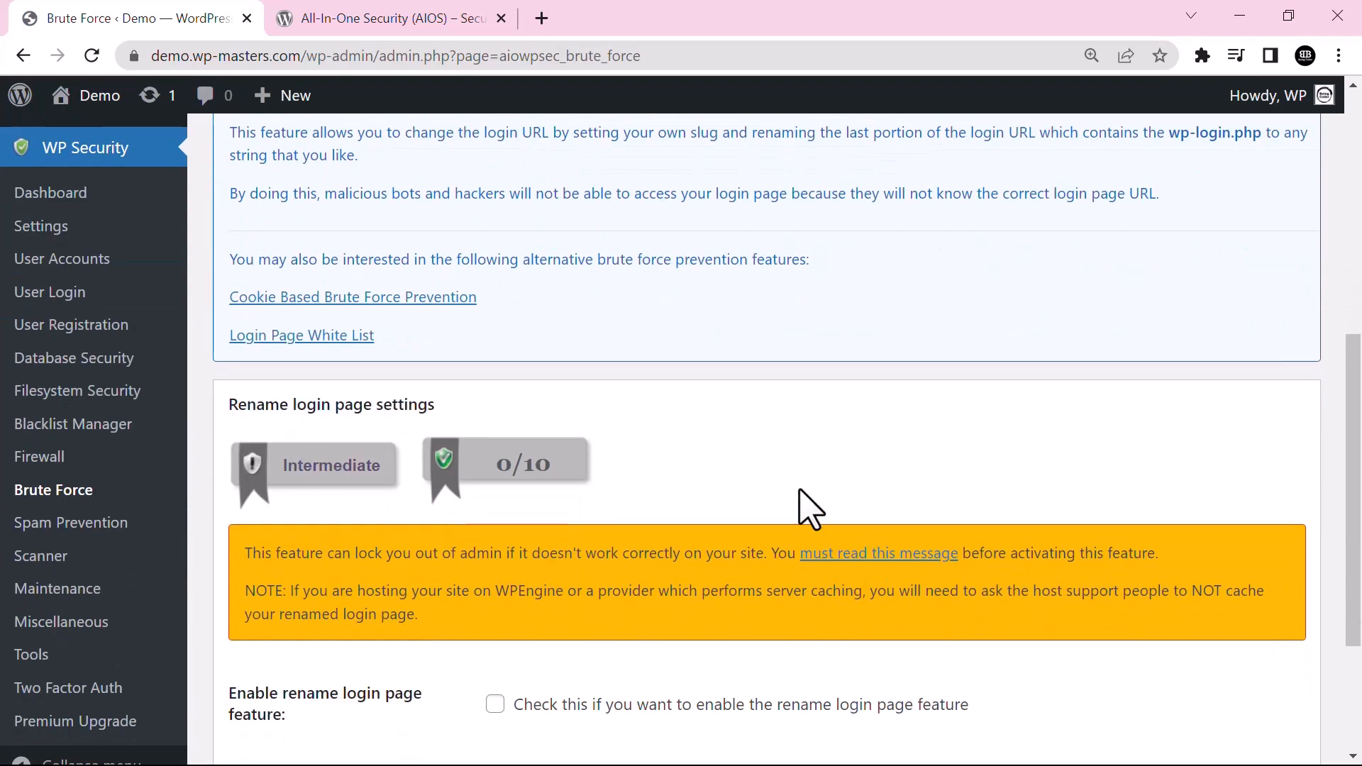
pyautogui.scroll(-2, 809, 505)
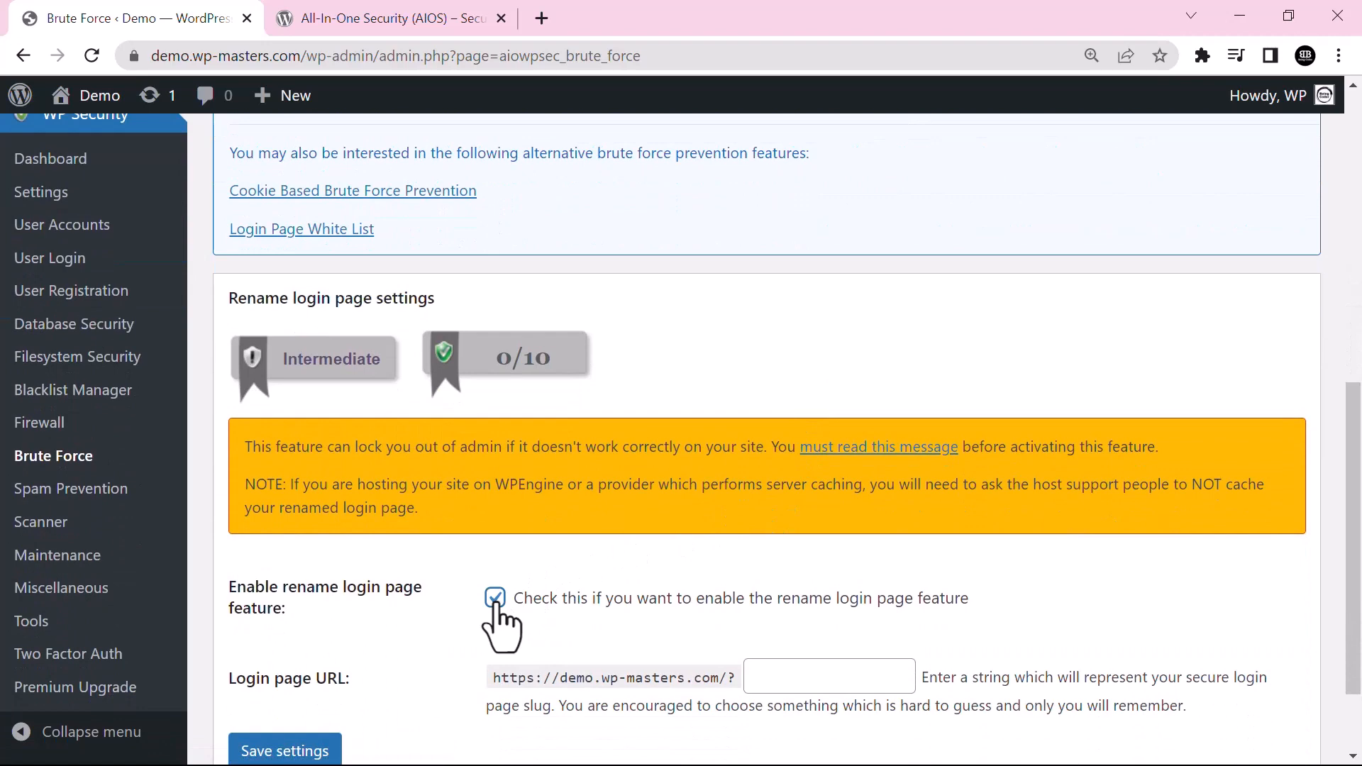
# - Set the login page URL slug to "login" and save the rename login page settings
pyautogui.scroll(-2, 966, 523)
pyautogui.click(820, 571)
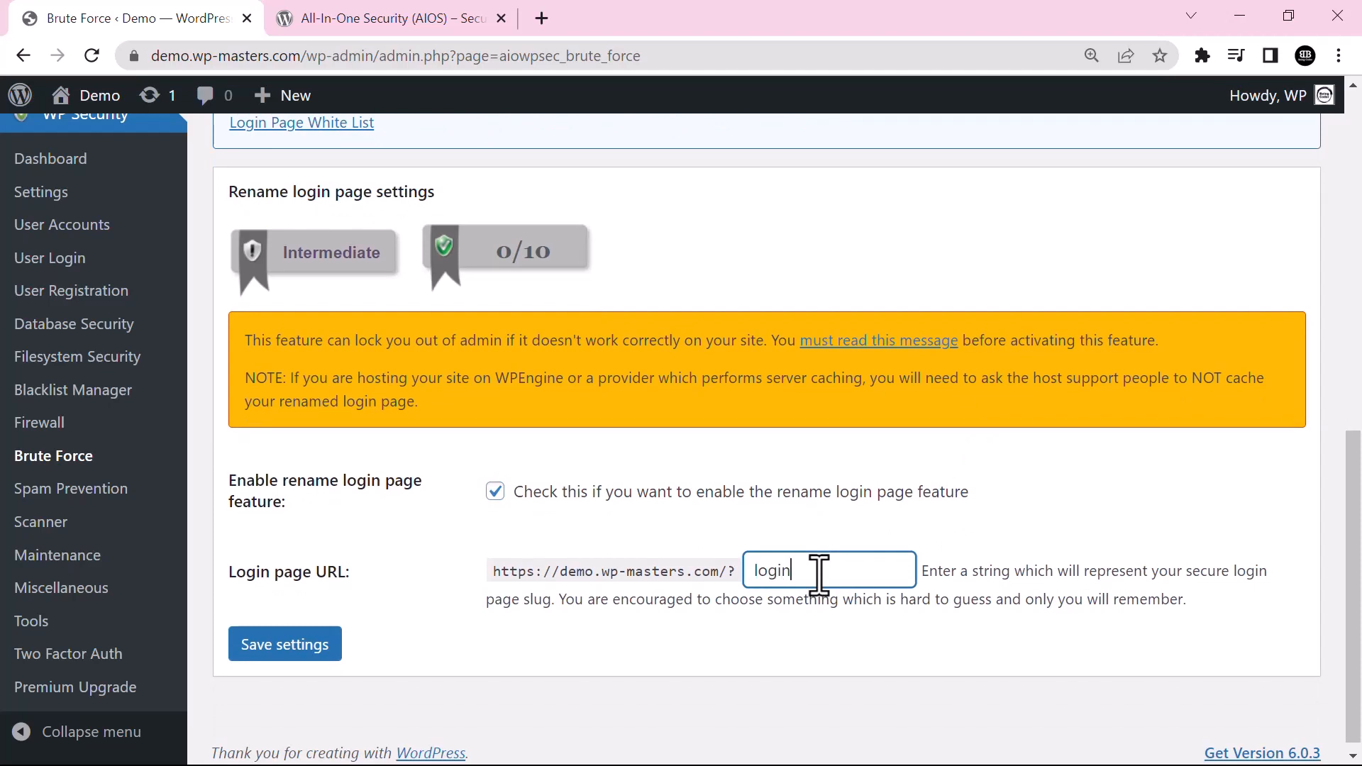
pyautogui.scroll(-1, 502, 600)
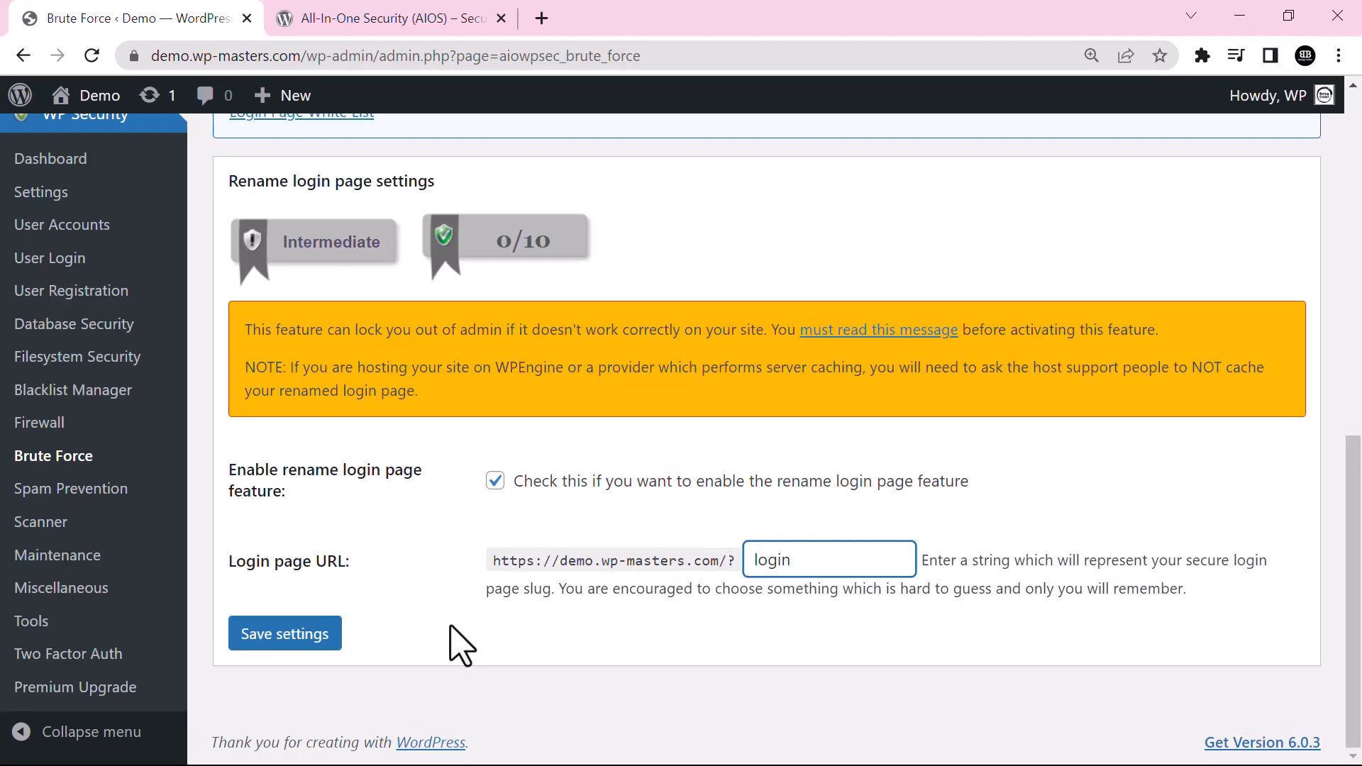
pyautogui.click(313, 639)
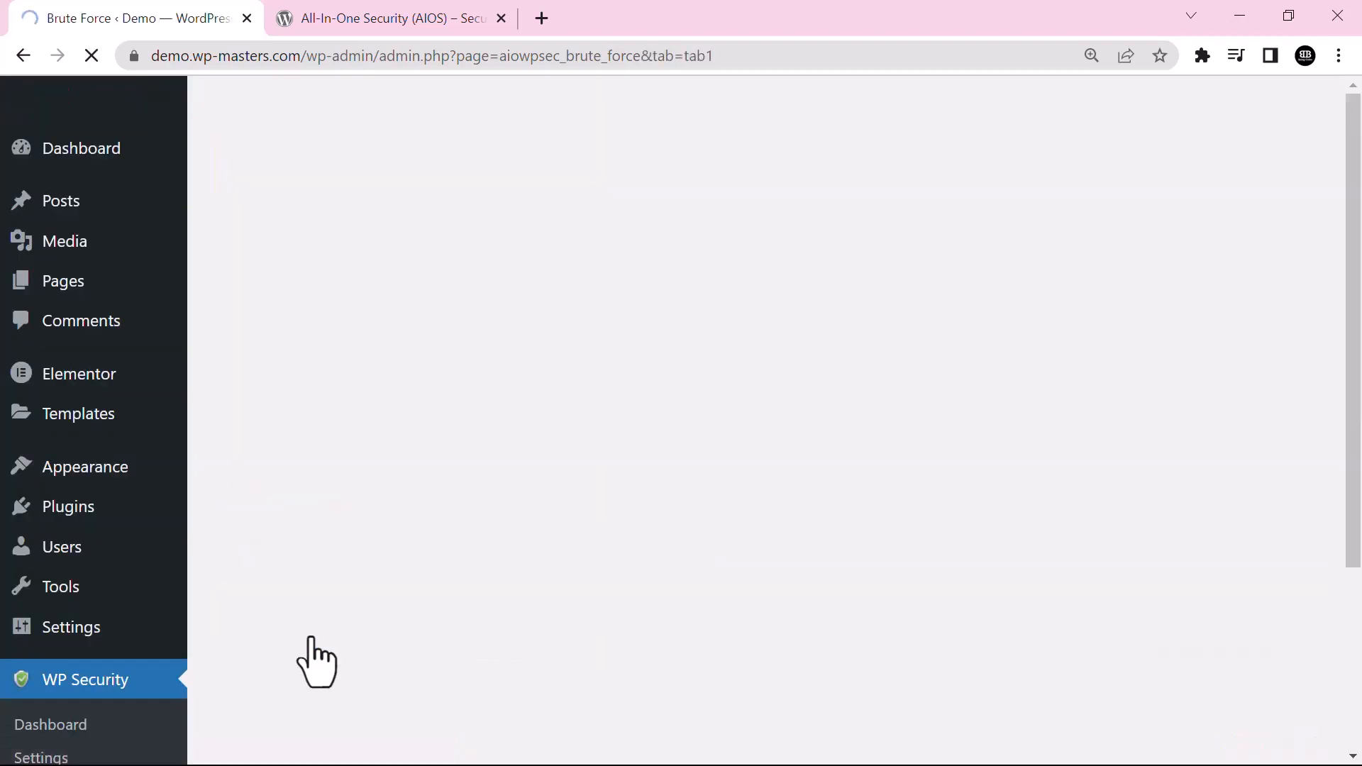
pyautogui.scroll(-10, 784, 511)
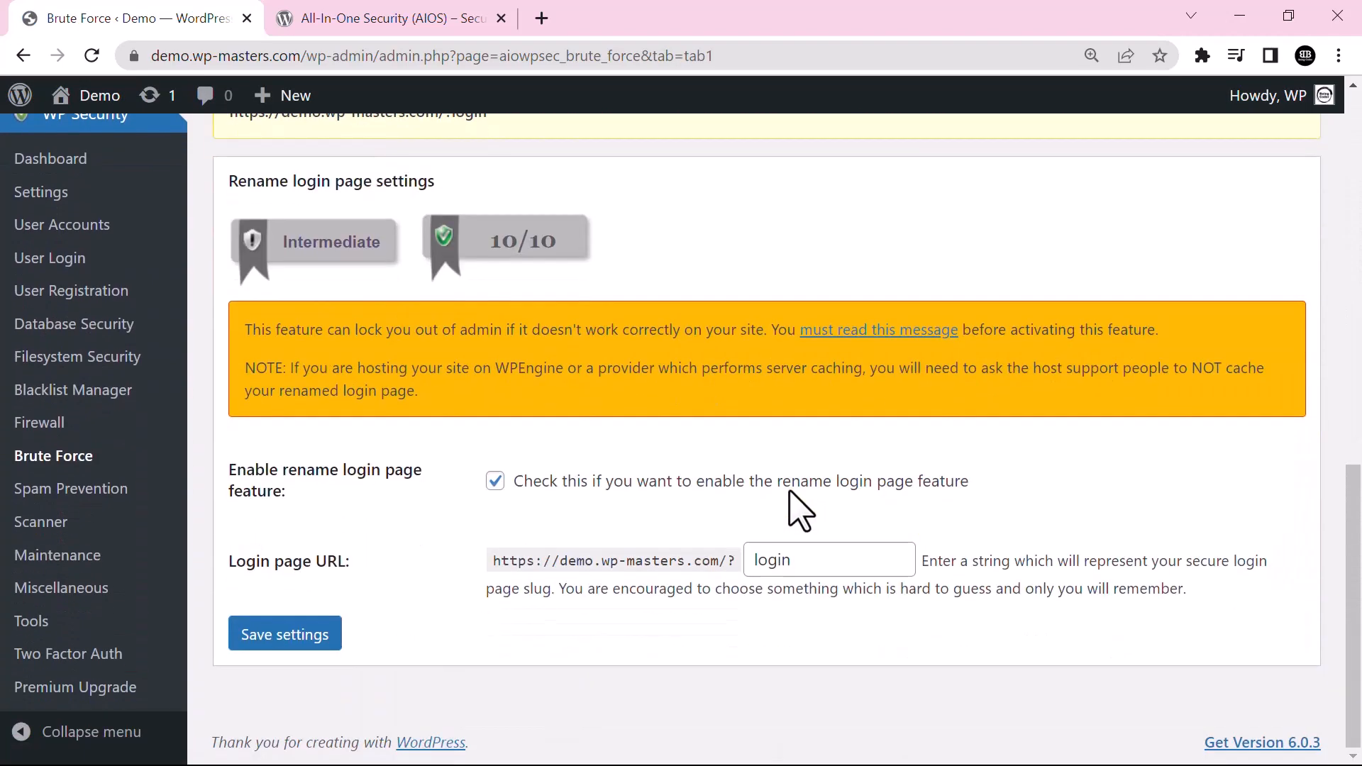
# - Examine the Cookie Based Brute Force Prevention settings, including the cookie test, secret word and redirect URL options
pyautogui.scroll(10, 800, 511)
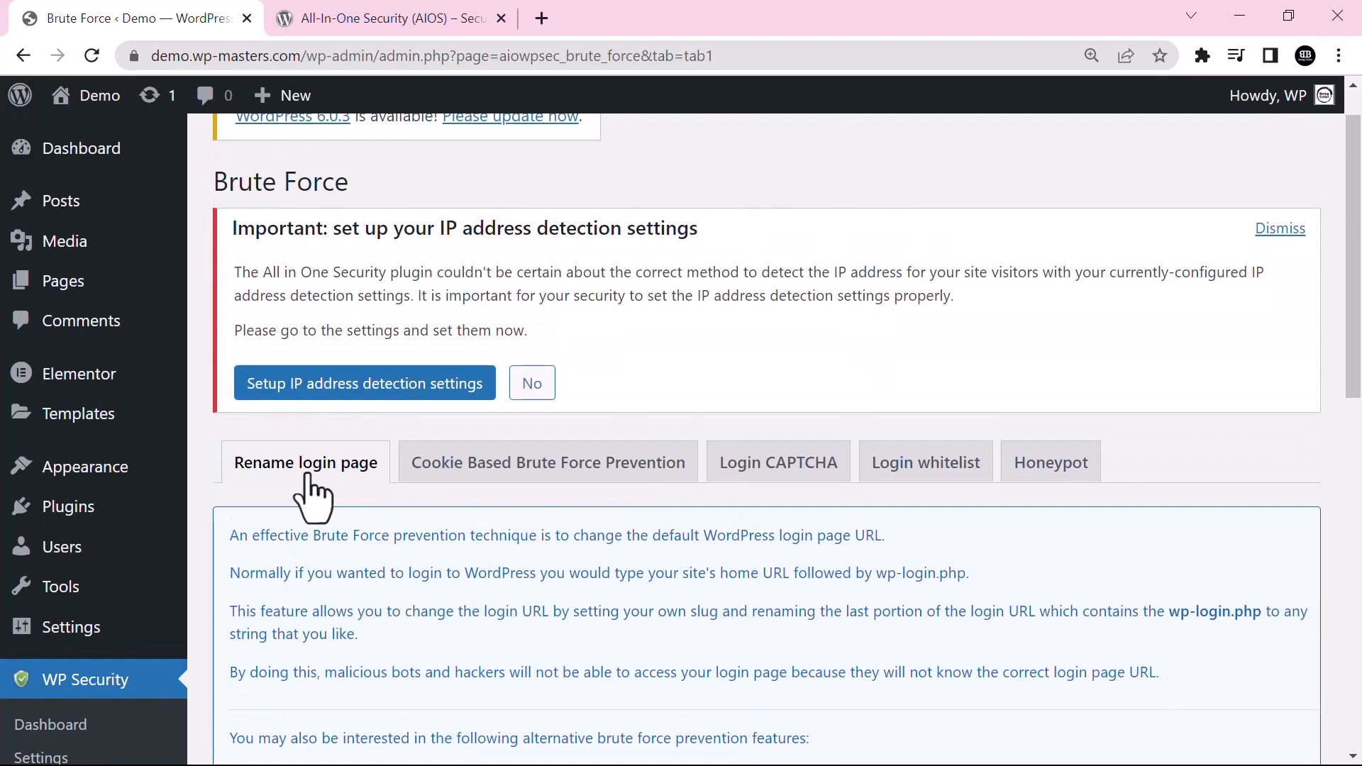
pyautogui.click(500, 470)
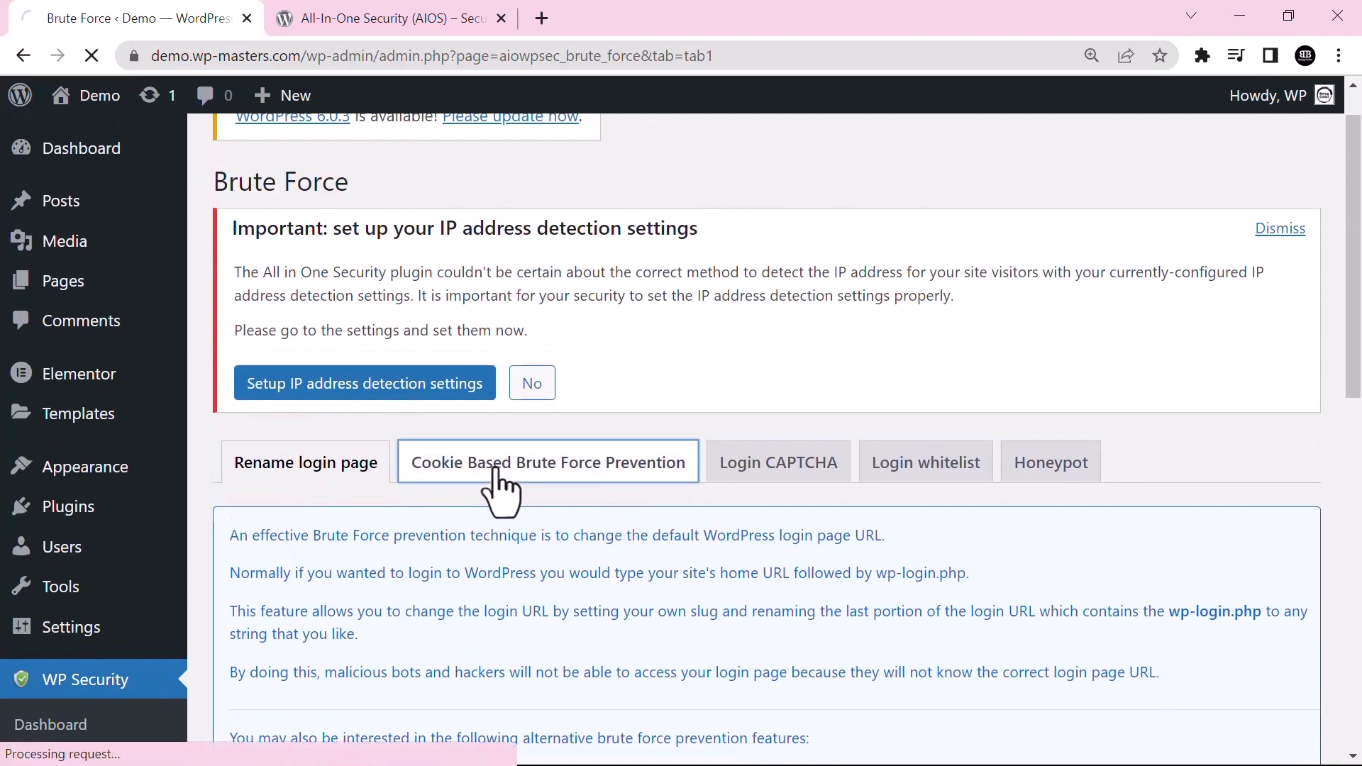
pyautogui.scroll(-7, 507, 489)
pyautogui.scroll(-3, 507, 489)
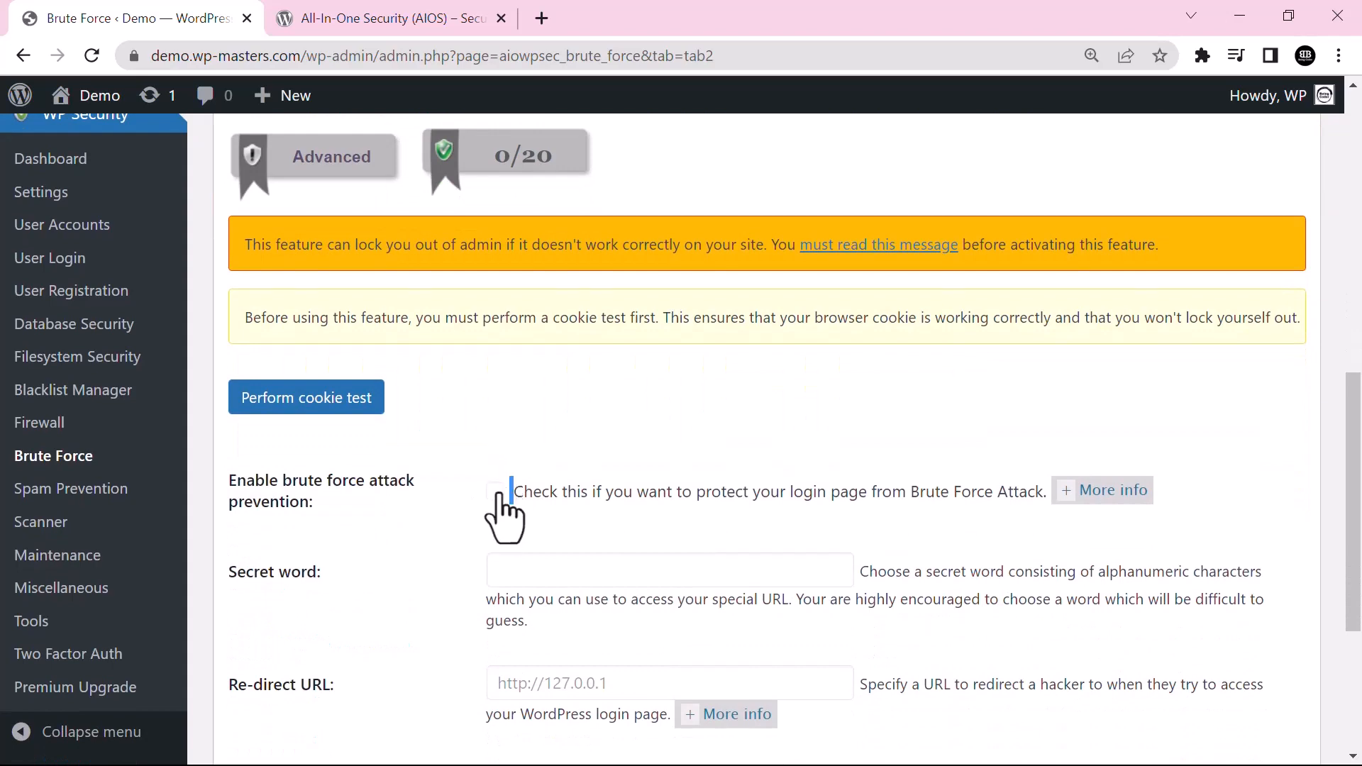
pyautogui.scroll(-3, 807, 472)
pyautogui.scroll(-1, 808, 472)
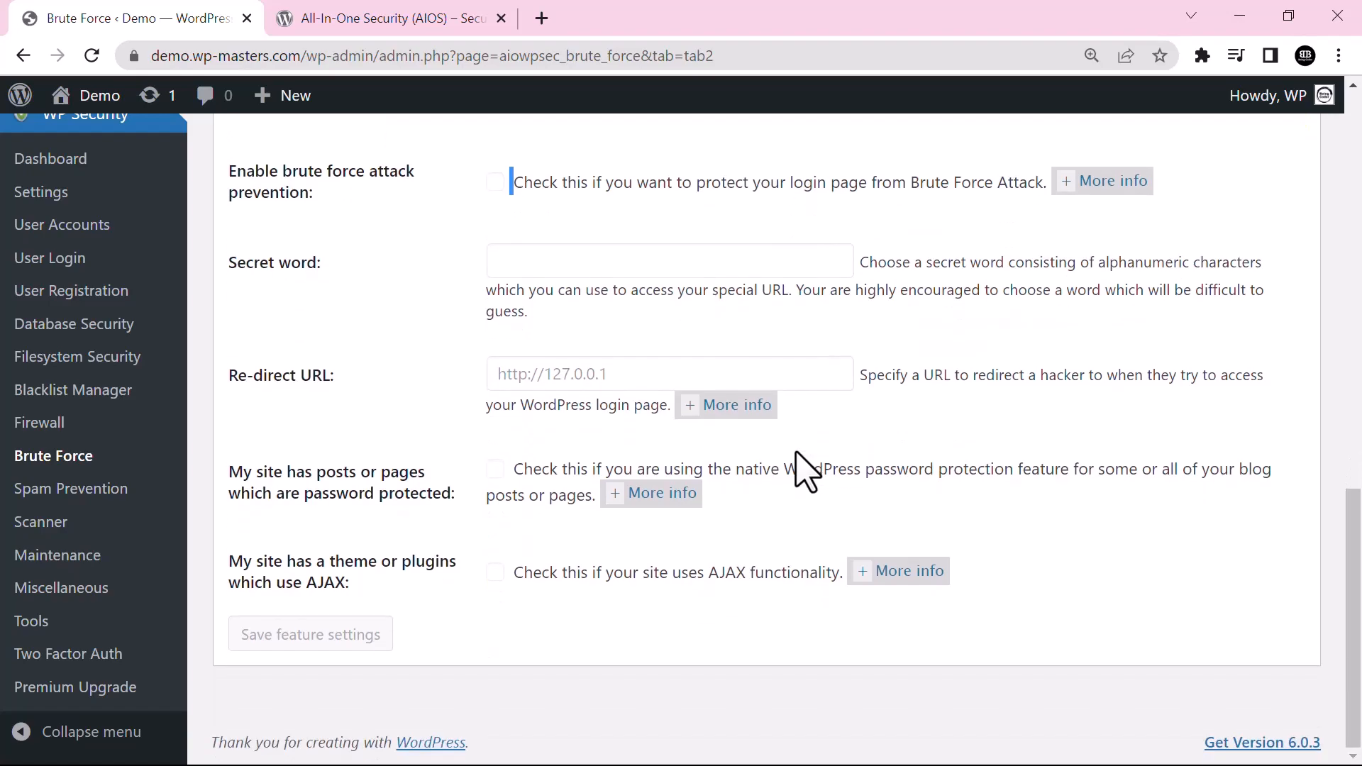
pyautogui.scroll(9, 807, 472)
pyautogui.scroll(-3, 735, 472)
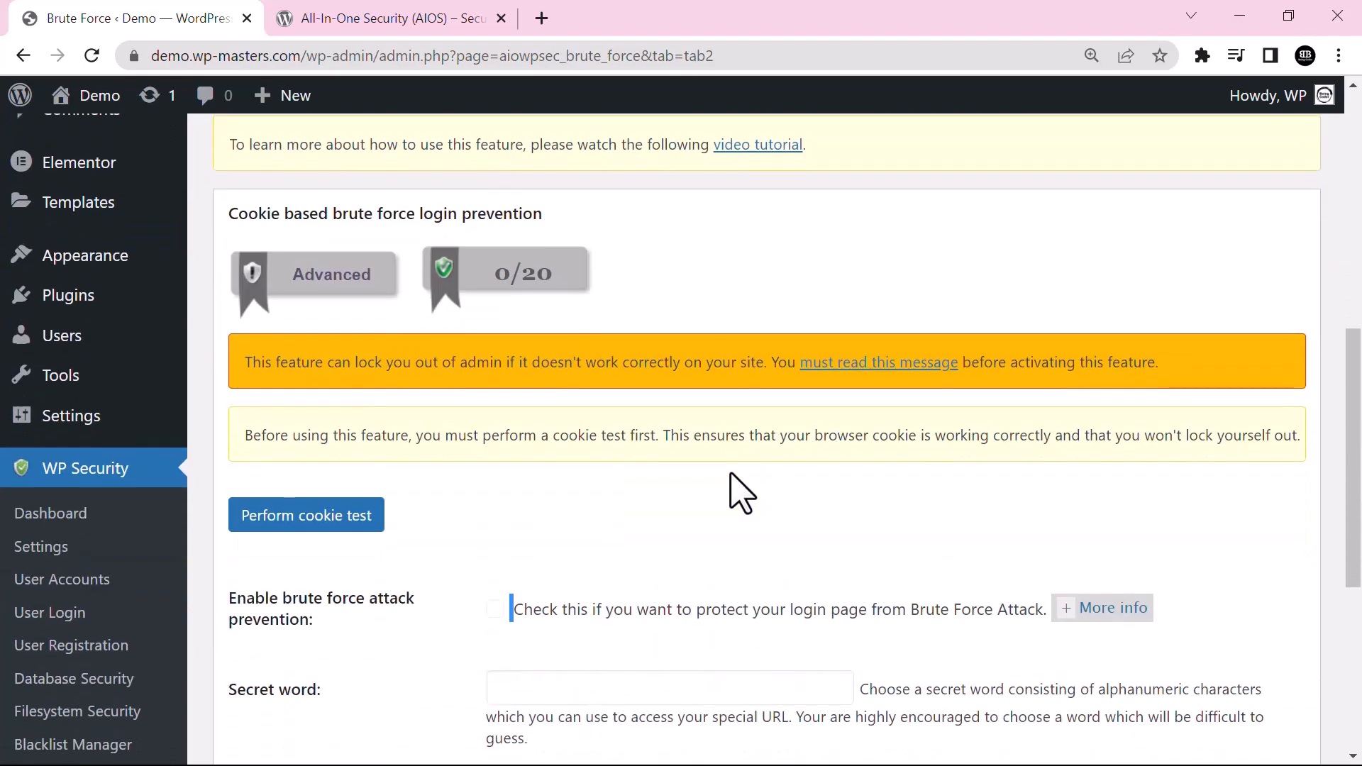
pyautogui.scroll(5, 728, 479)
pyautogui.scroll(4, 735, 497)
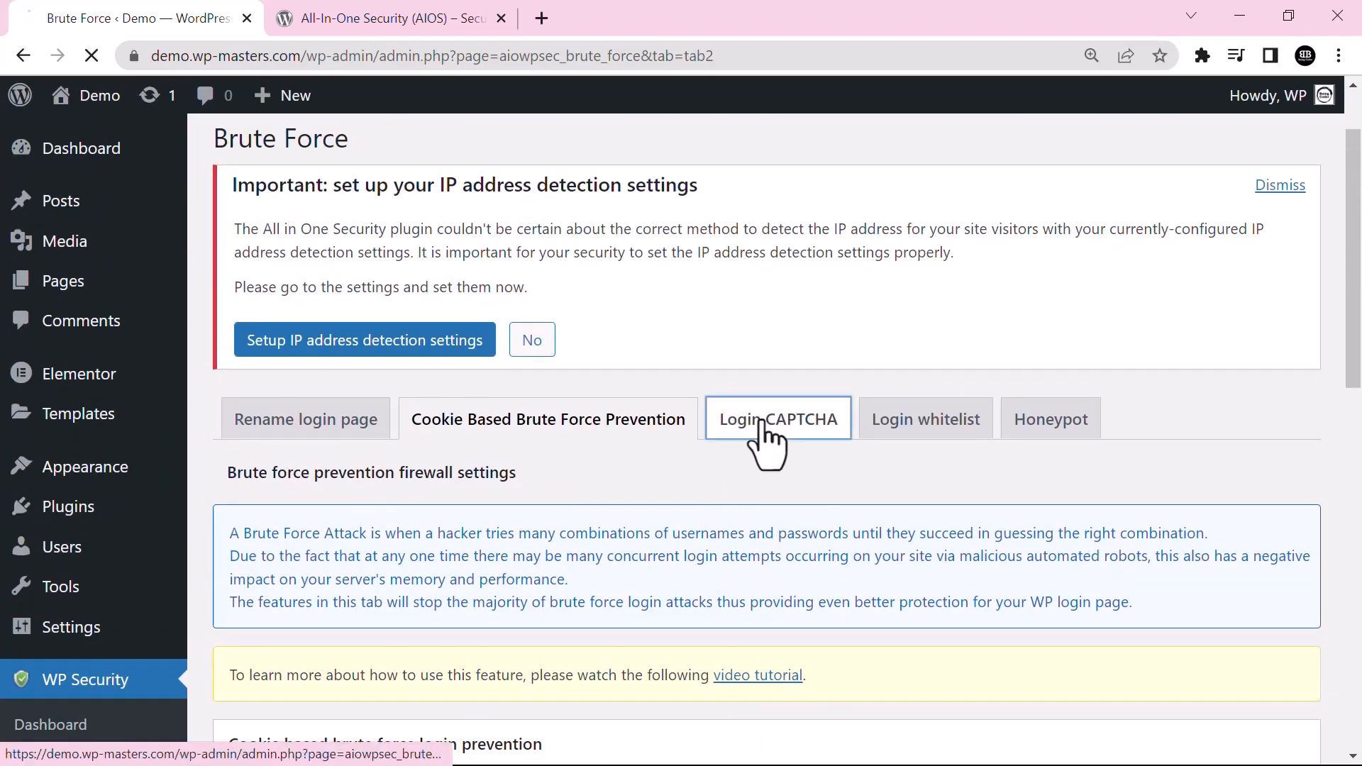
# - Examine the Login CAPTCHA settings, including the Google reCAPTCHA site key and secret key options
pyautogui.click(761, 422)
pyautogui.scroll(-7, 457, 557)
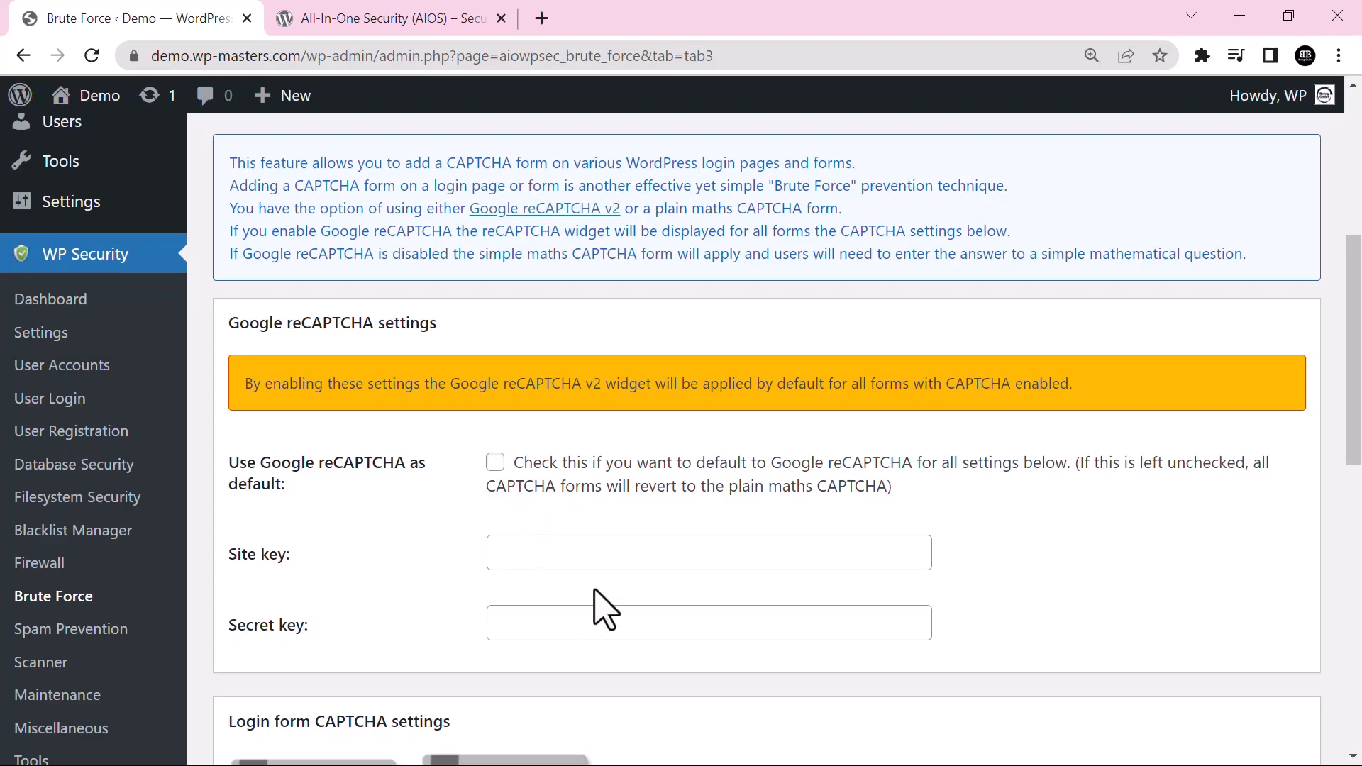
pyautogui.scroll(-3, 605, 607)
pyautogui.scroll(6, 610, 605)
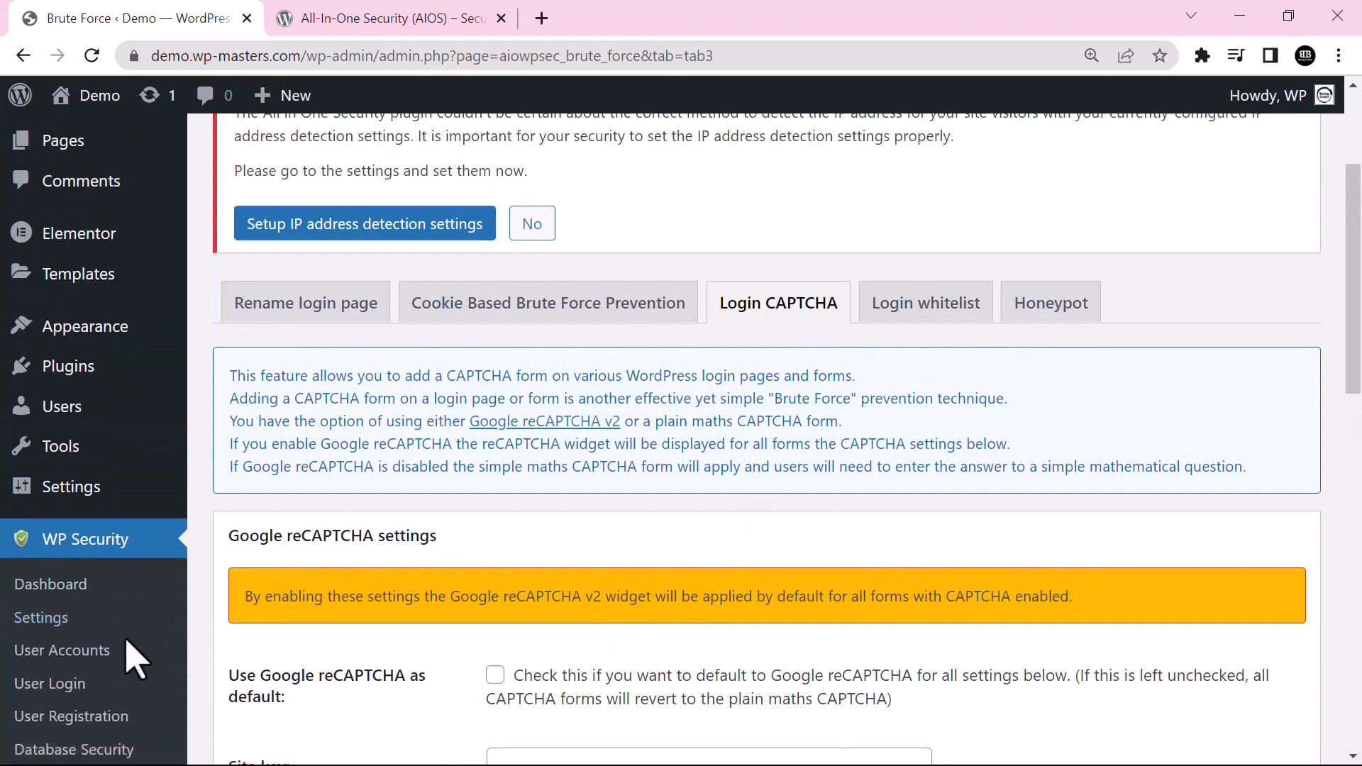
# - Enable CAPTCHA on comment forms in the Spam Prevention comment spam settings
pyautogui.scroll(-4, 7, 741)
pyautogui.click(54, 602)
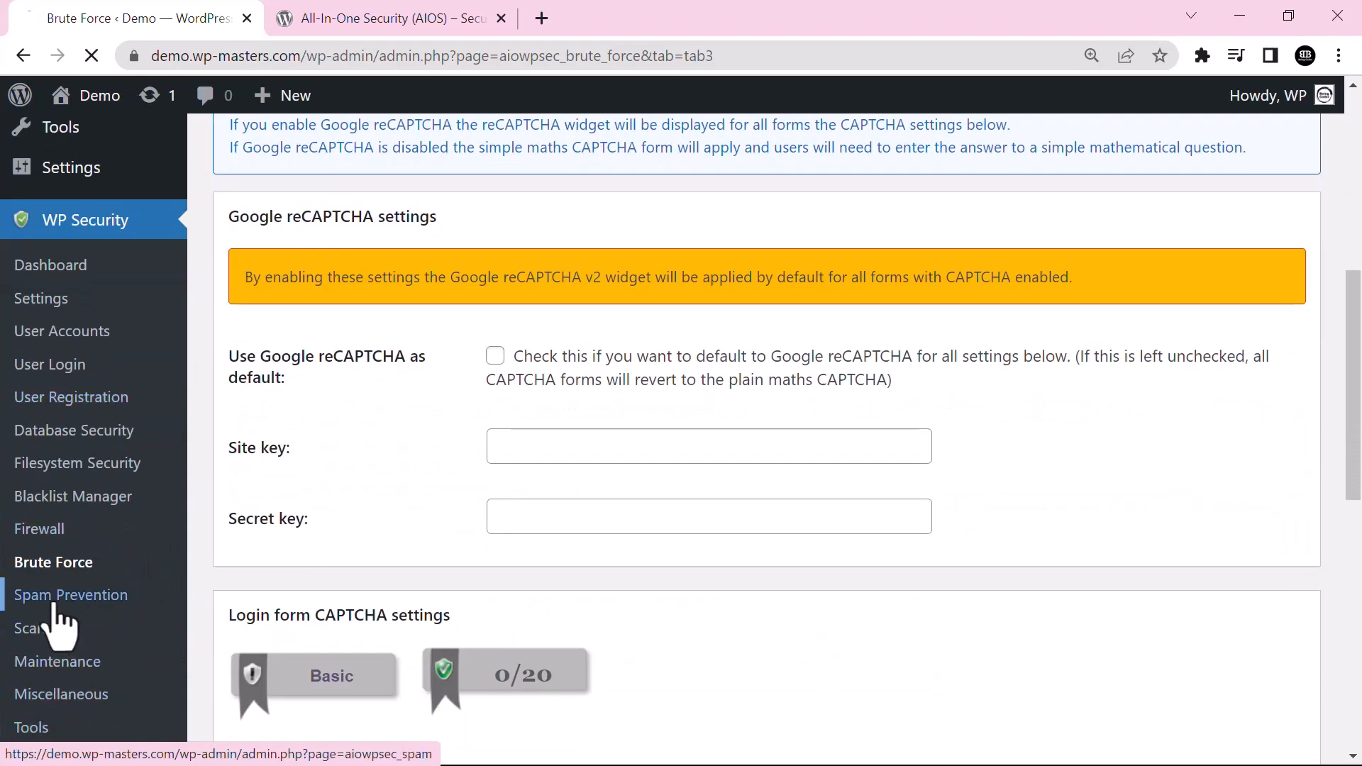
pyautogui.scroll(-4, 809, 447)
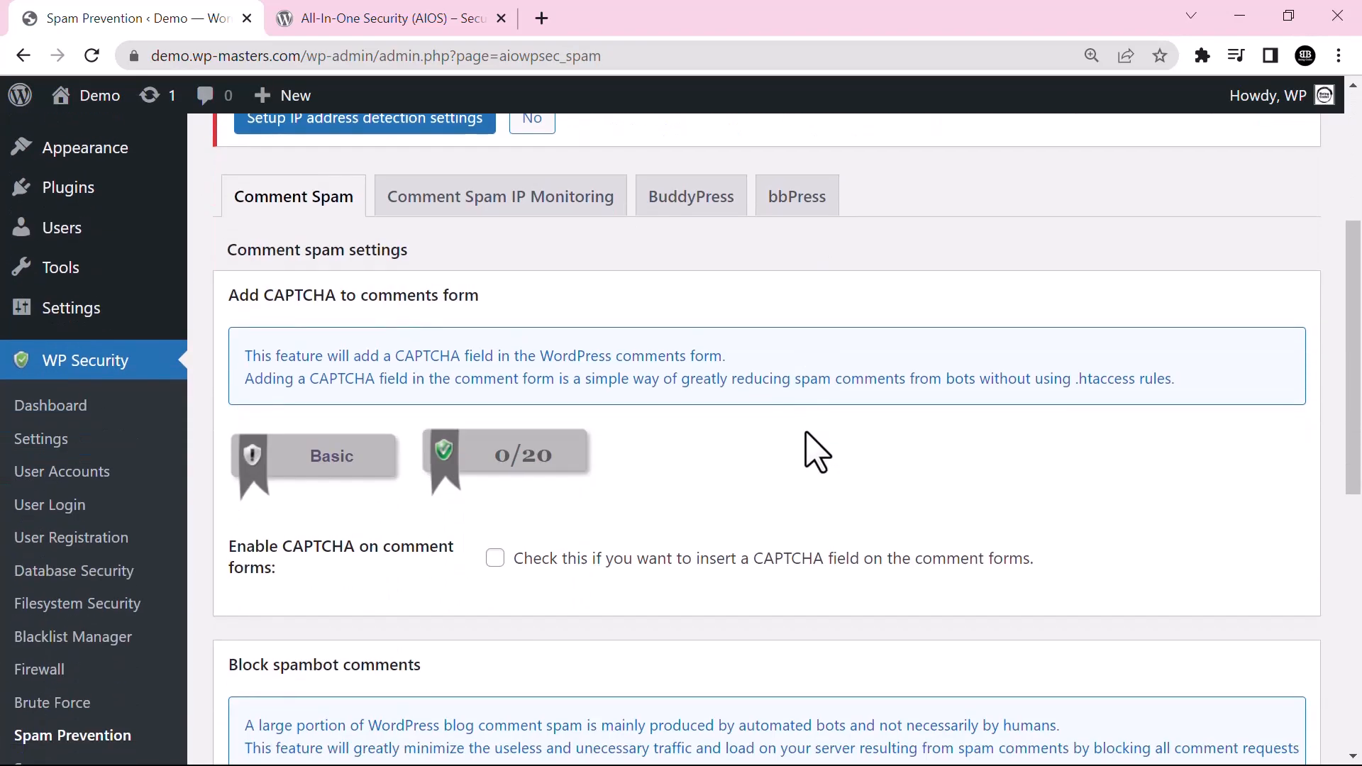
pyautogui.click(495, 561)
# - Enable blocking spambots from posting comments and trashing spam comments after 14 days, and save the comment spam settings
pyautogui.scroll(-7, 753, 505)
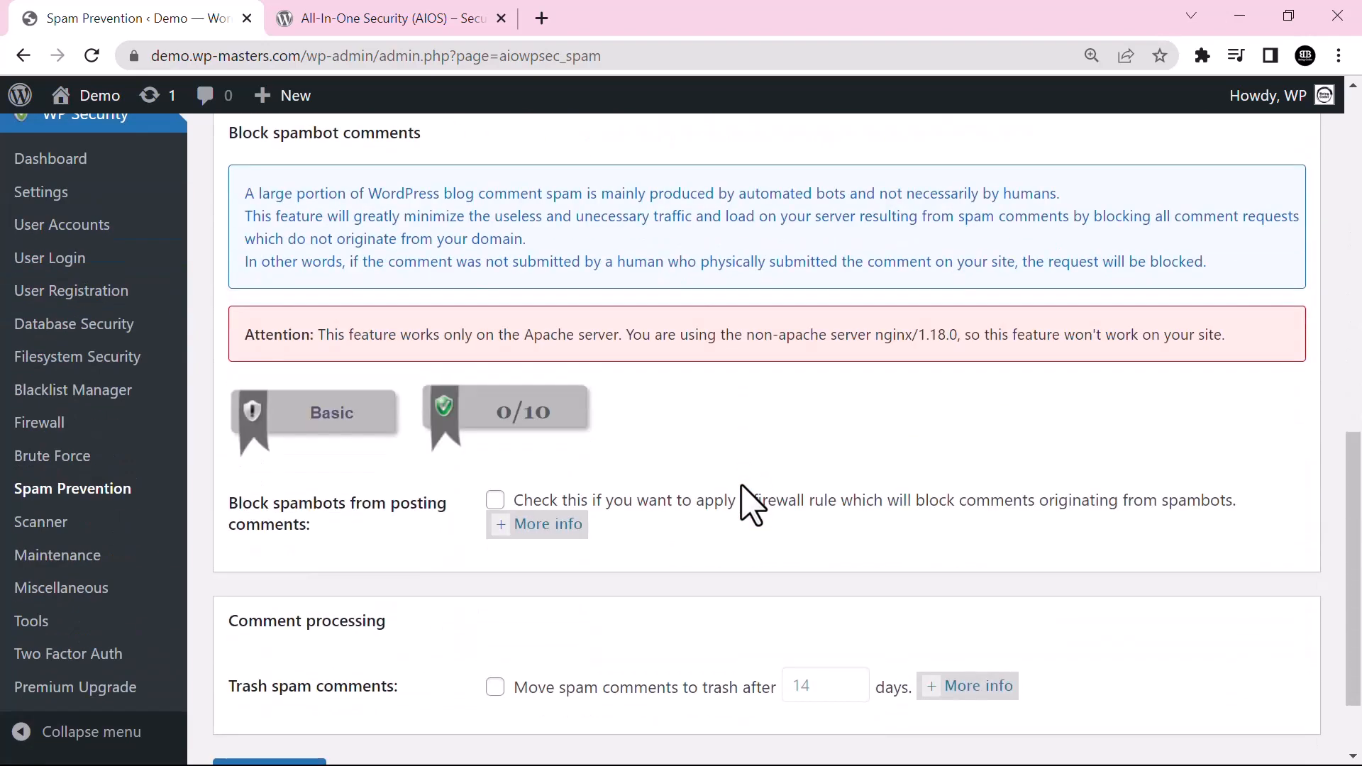
pyautogui.click(500, 496)
pyautogui.click(499, 496)
pyautogui.doubleClick(506, 492)
pyautogui.scroll(-2, 687, 532)
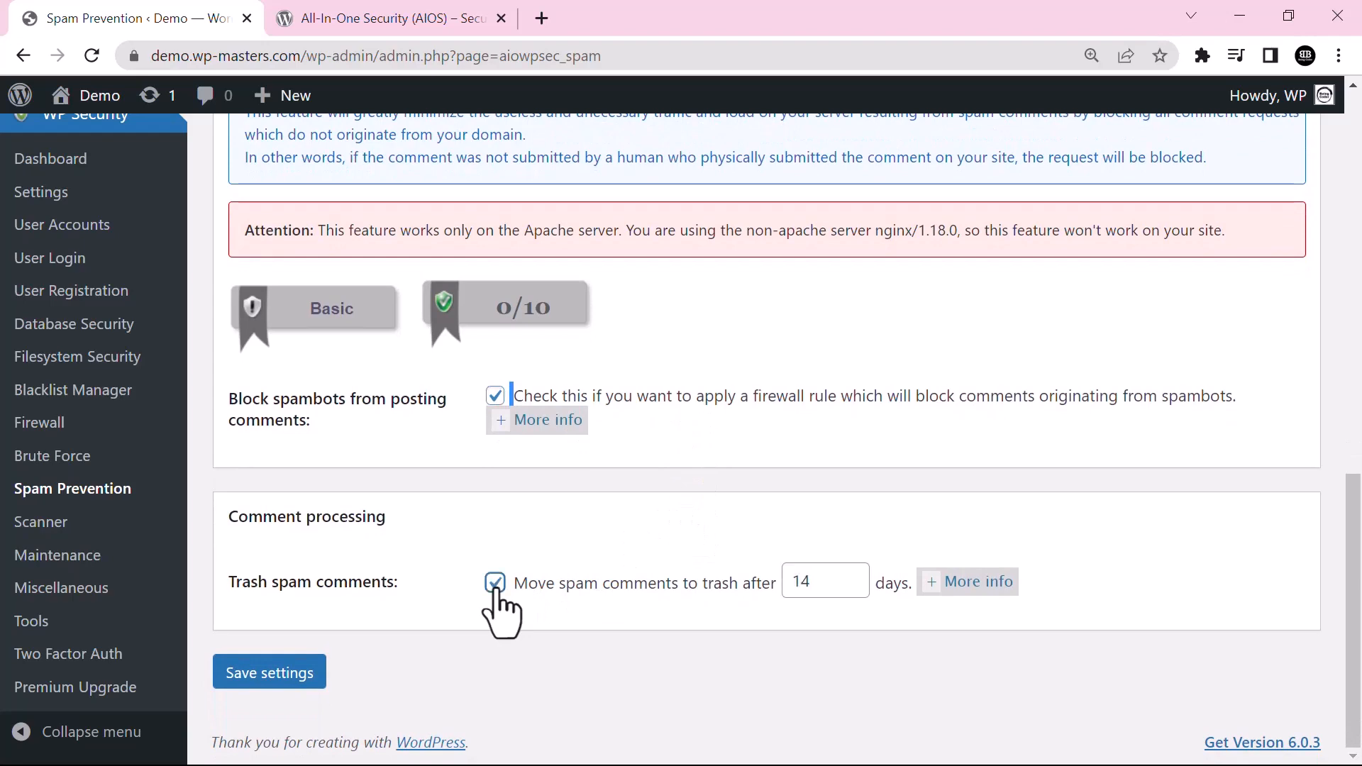
pyautogui.click(269, 685)
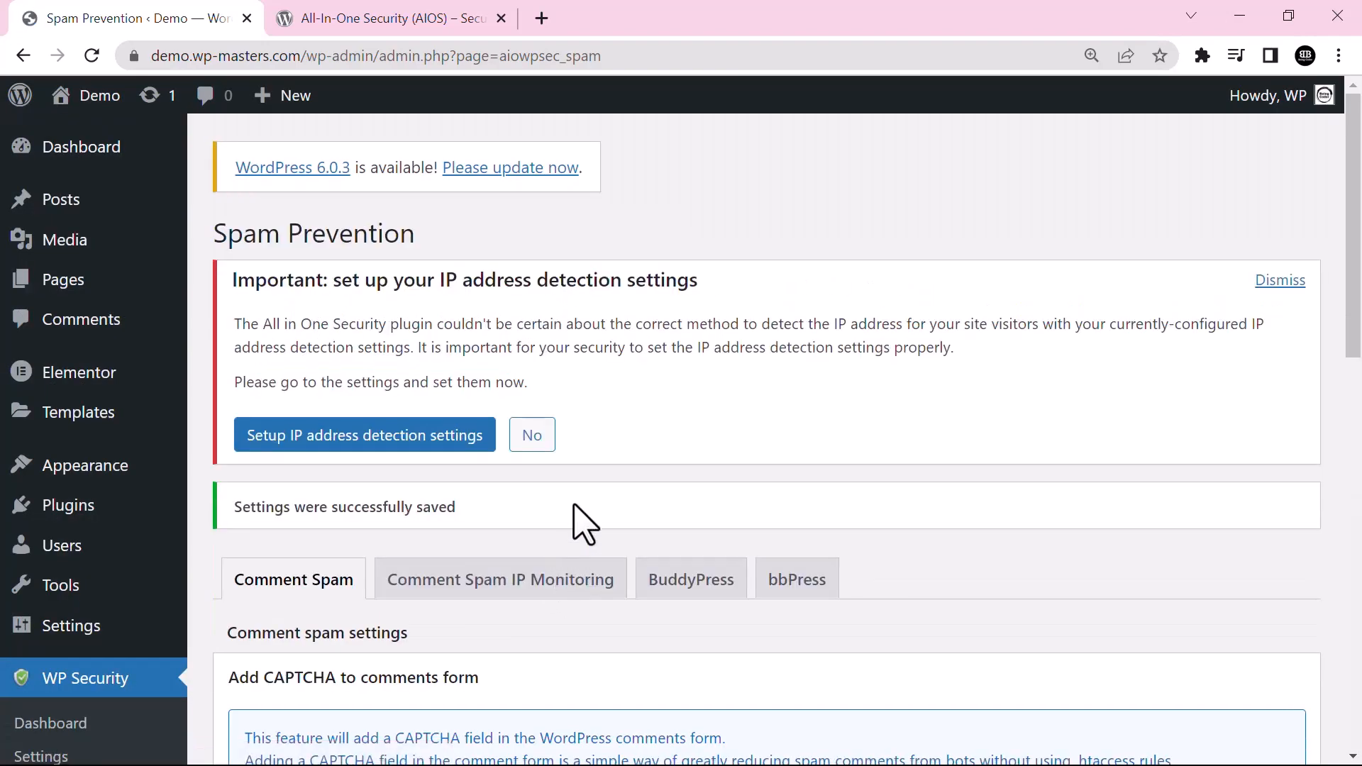
# - Check the saved comment spam settings and the basic firewall rules page
pyautogui.scroll(-3, 575, 505)
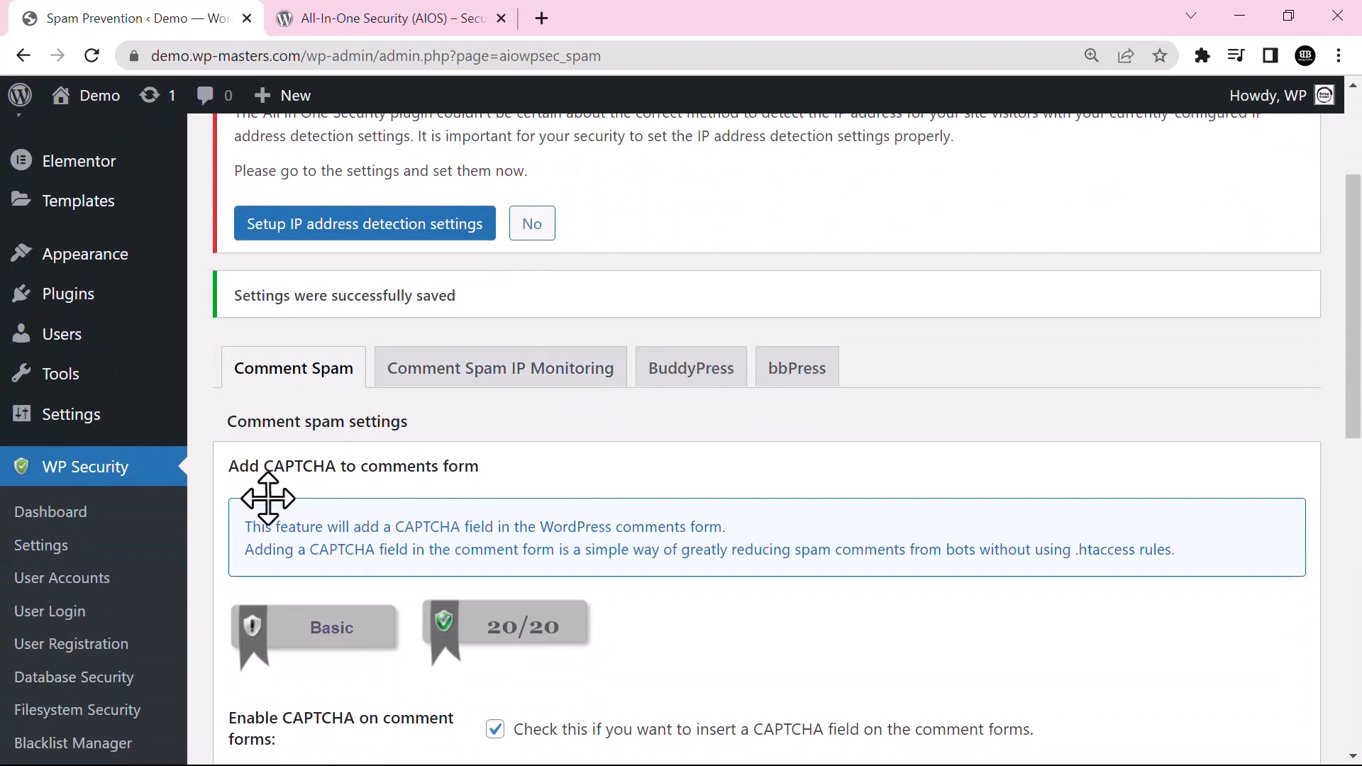
pyautogui.moveTo(1356, 349); pyautogui.dragTo(1349, 474)
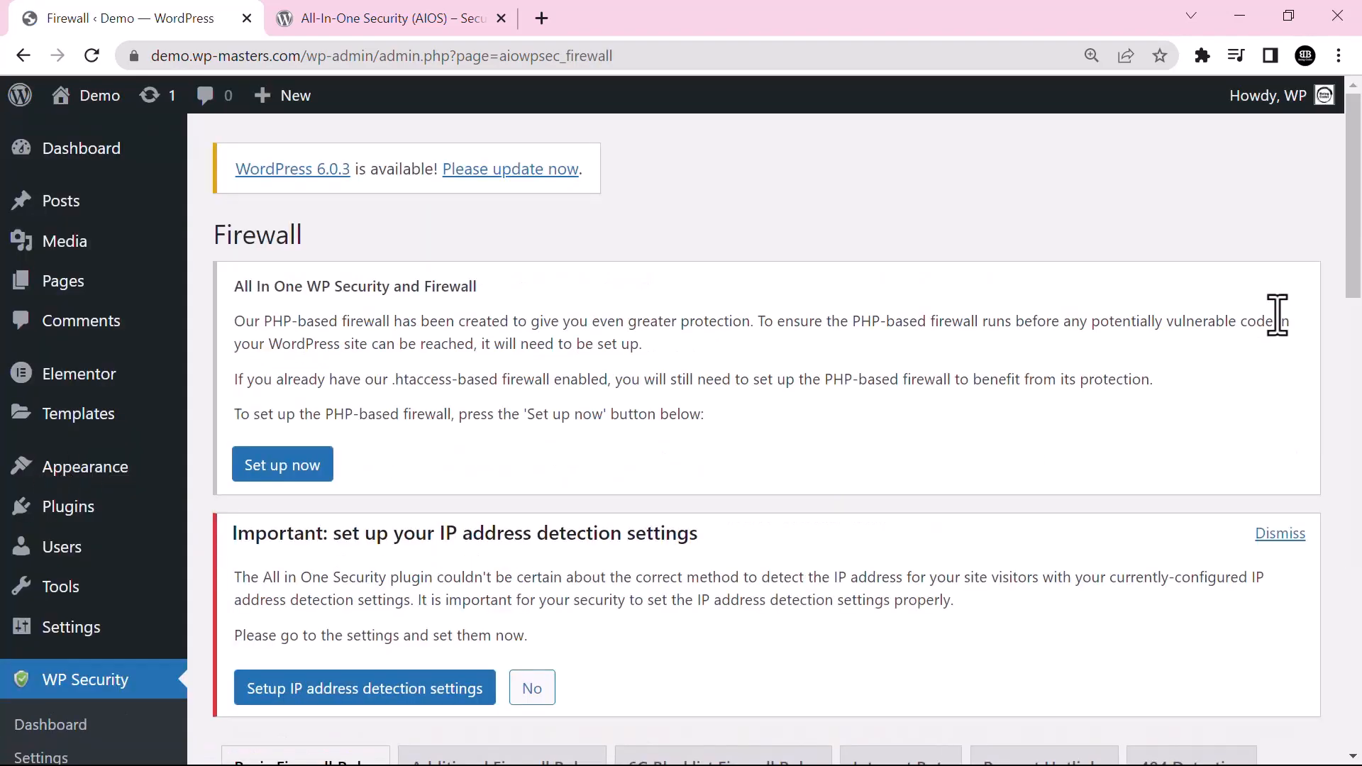
pyautogui.moveTo(1353, 260); pyautogui.dragTo(1358, 427)
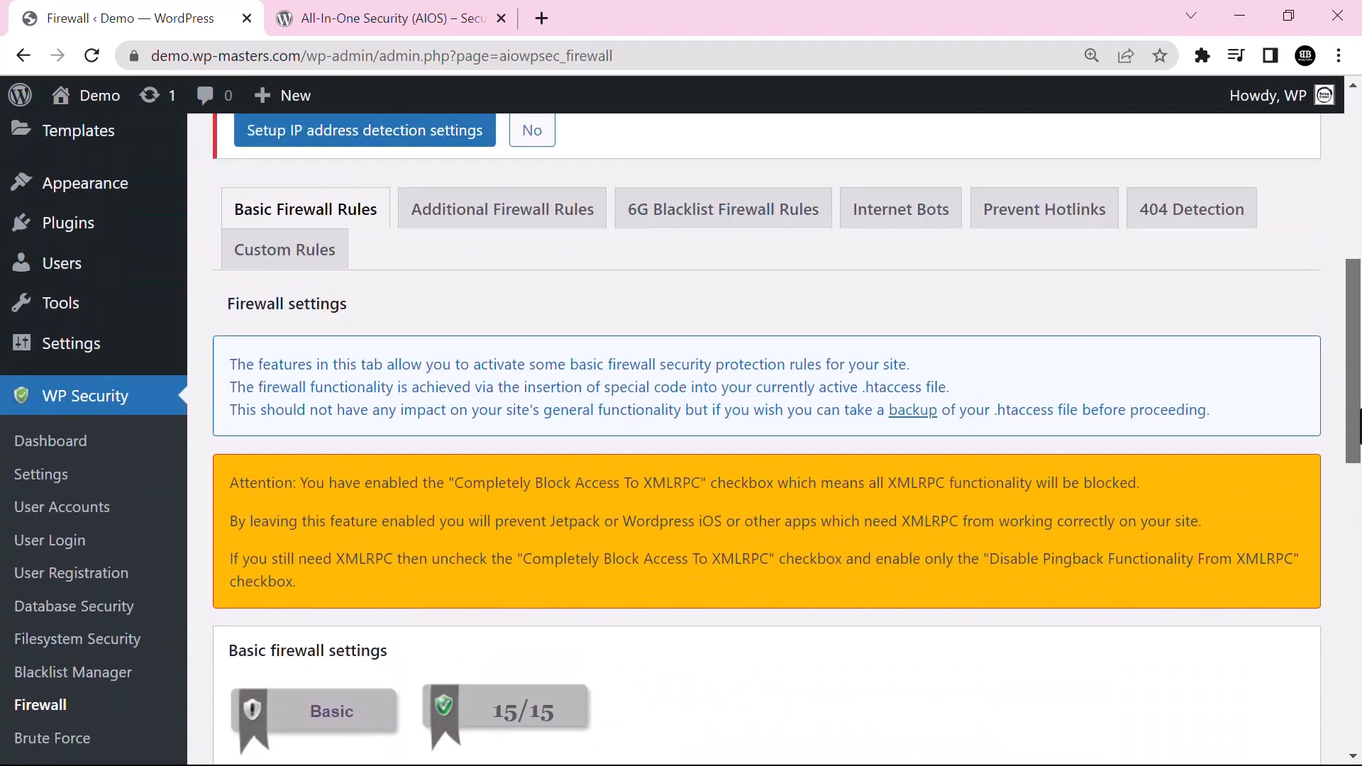
# - Enable manual approval of new registrations in the User Registration settings and save the change
pyautogui.click(90, 573)
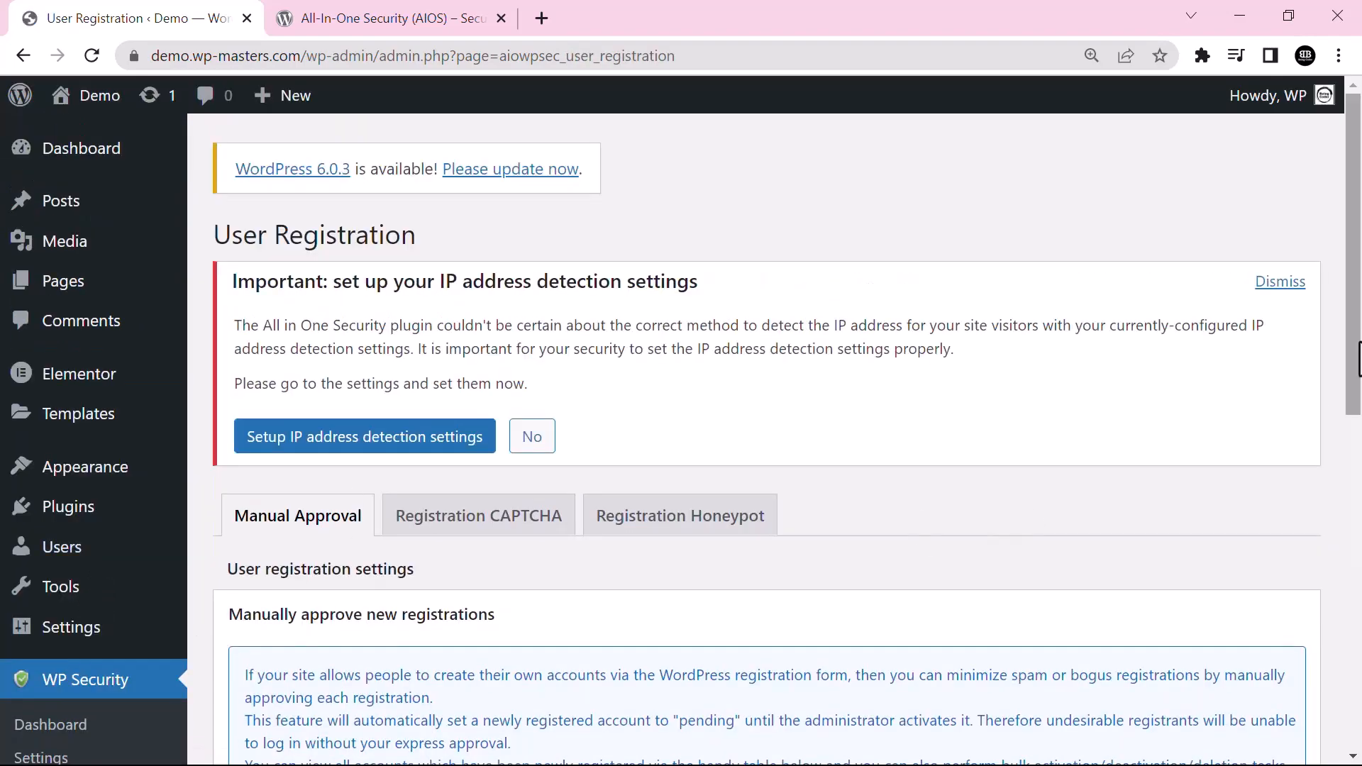
pyautogui.moveTo(1353, 313); pyautogui.dragTo(1353, 547)
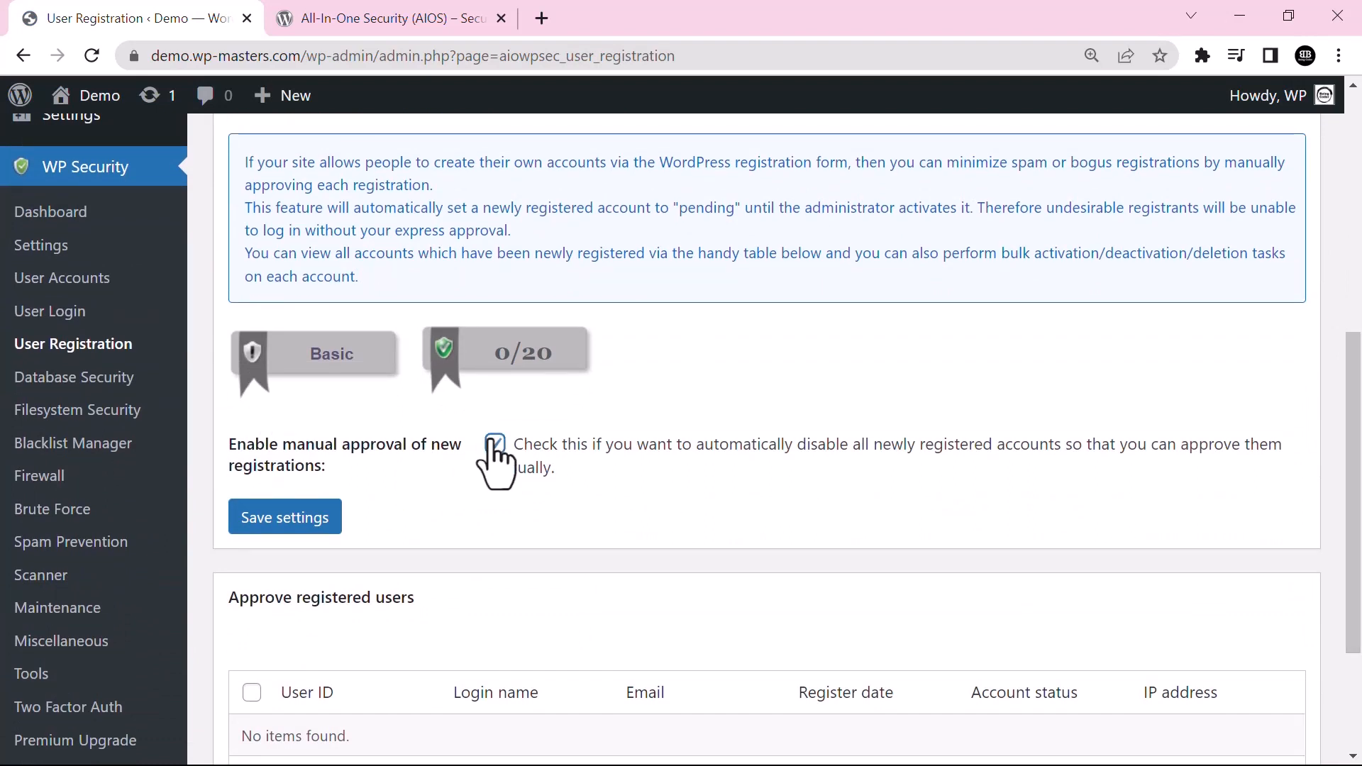
pyautogui.click(288, 528)
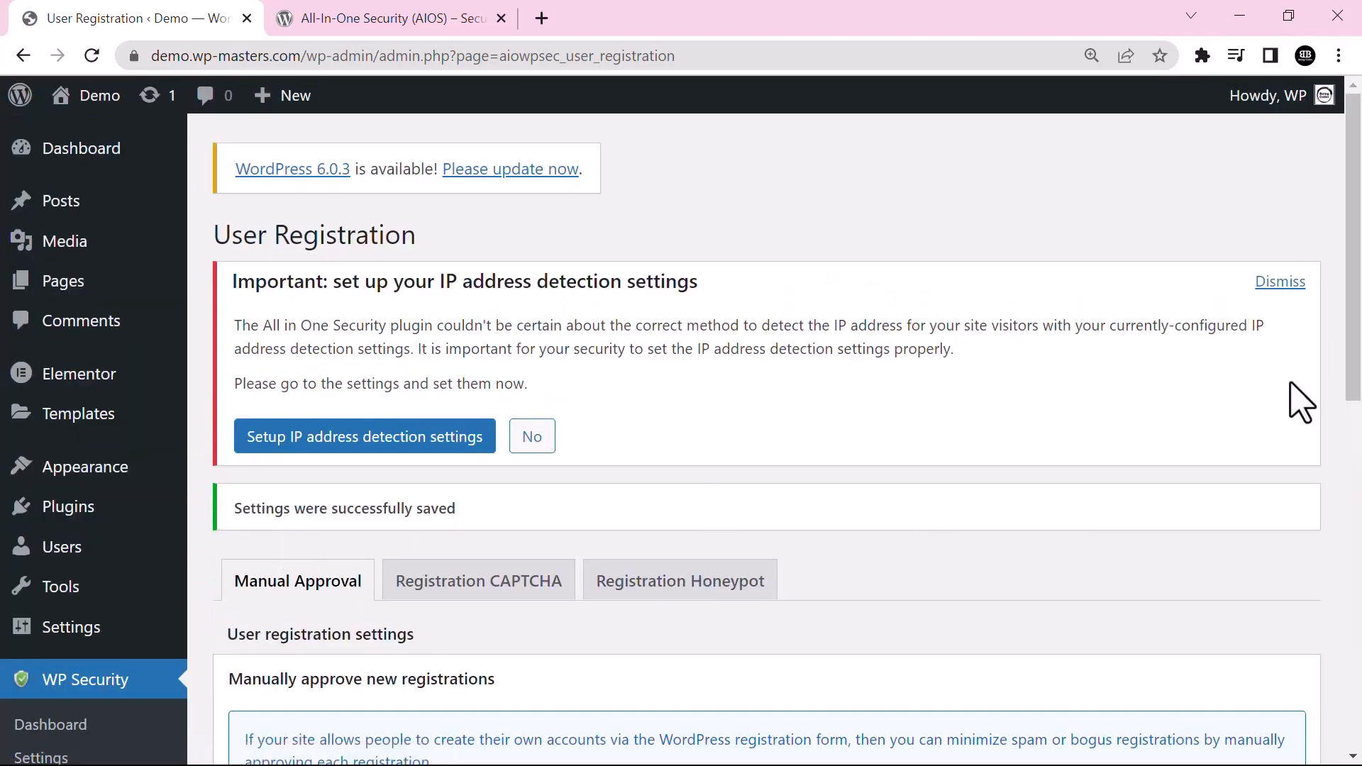
pyautogui.moveTo(1355, 339); pyautogui.dragTo(1359, 511)
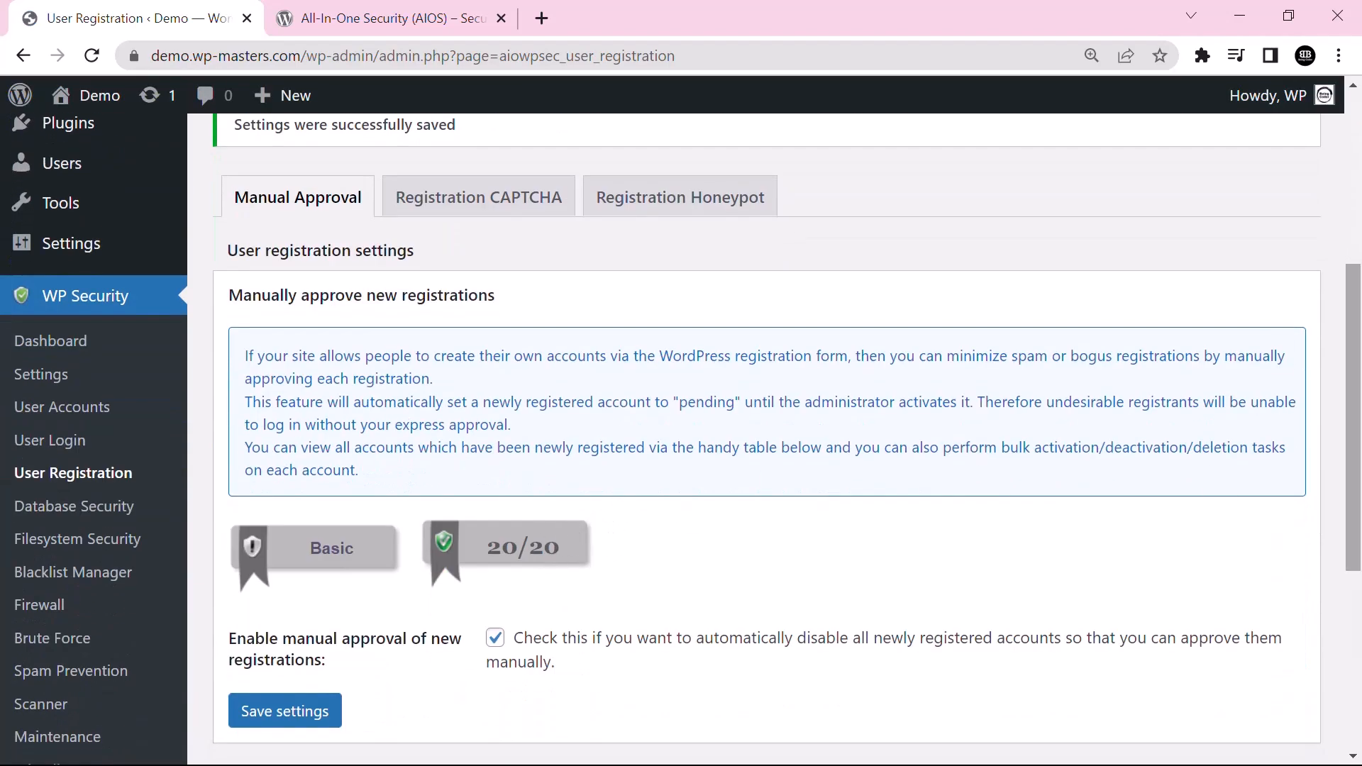
pyautogui.moveTo(1356, 334)
pyautogui.mouseDown()
pyautogui.moveTo(1337, 481)
pyautogui.moveTo(1355, 329)
pyautogui.mouseUp()
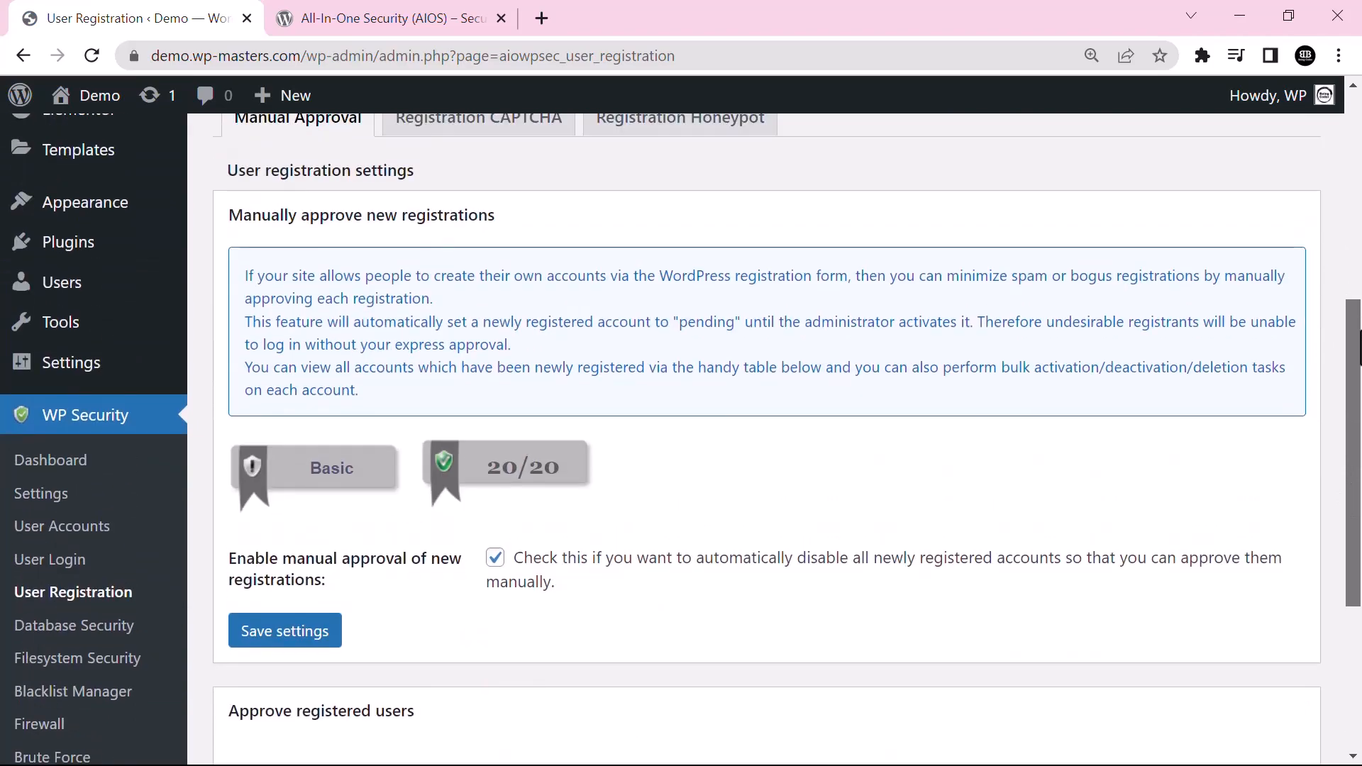
# - Check the administrator accounts list and the admin username security status in the User Accounts settings
pyautogui.click(67, 525)
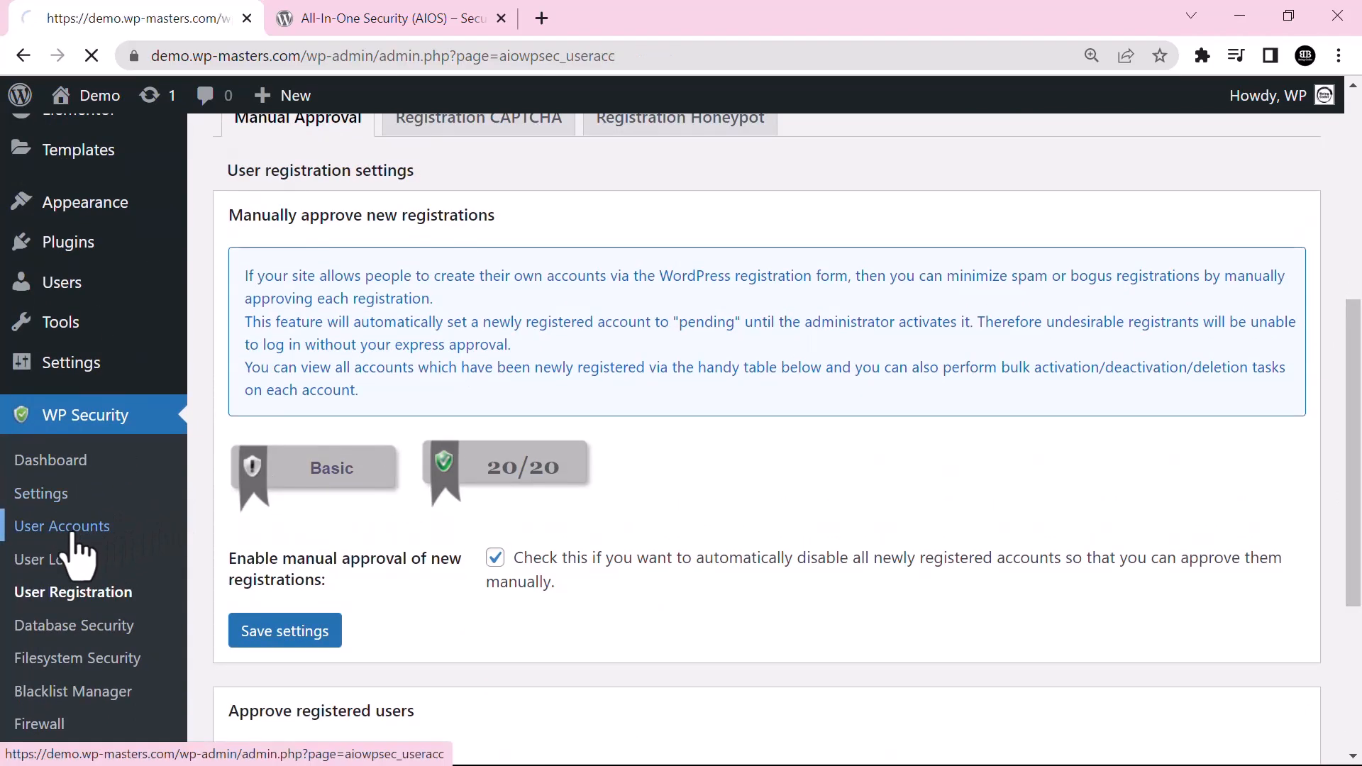
pyautogui.moveTo(1353, 284); pyautogui.dragTo(1360, 504)
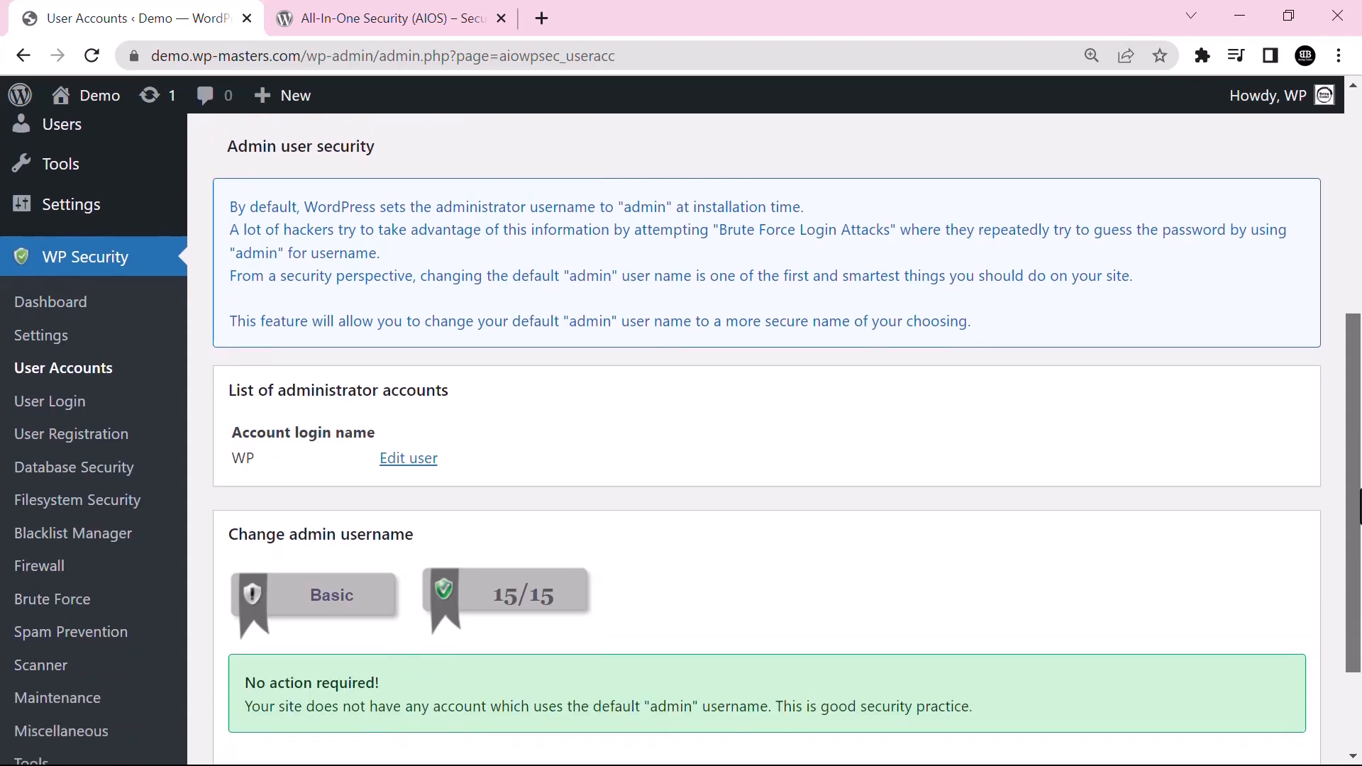
# - Review the admin username status, the display name security section and the password strength tool in the User Accounts settings
pyautogui.moveTo(1288, 149)
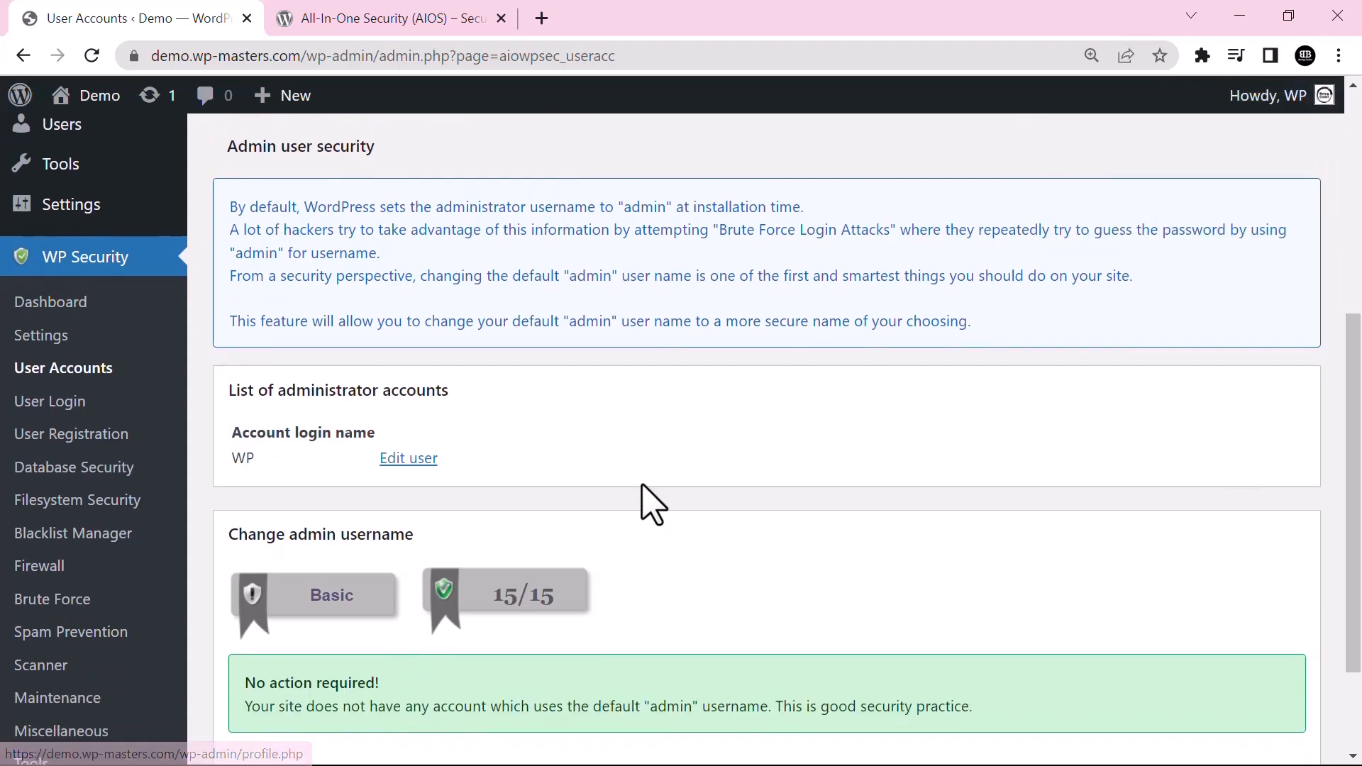
pyautogui.moveTo(1359, 554); pyautogui.dragTo(1360, 625)
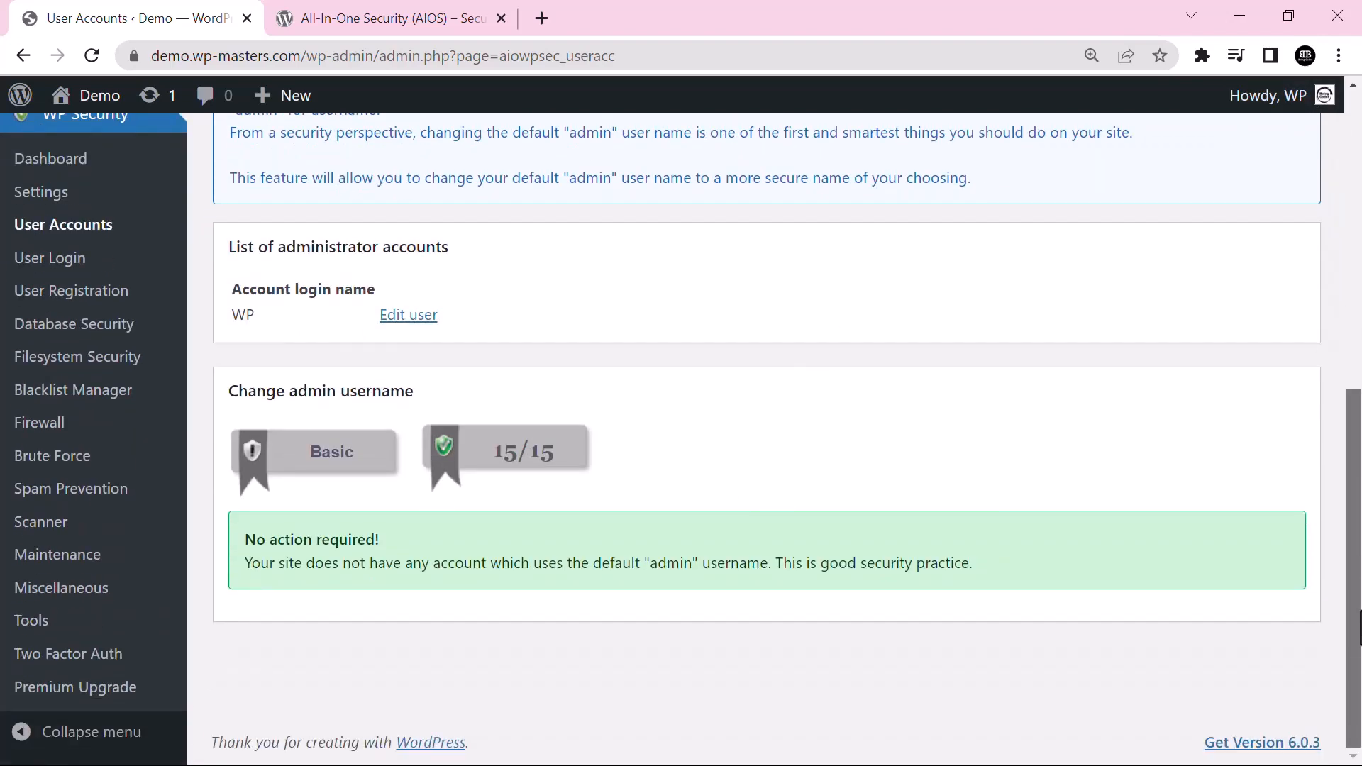
pyautogui.scroll(6, 1359, 624)
pyautogui.click(455, 343)
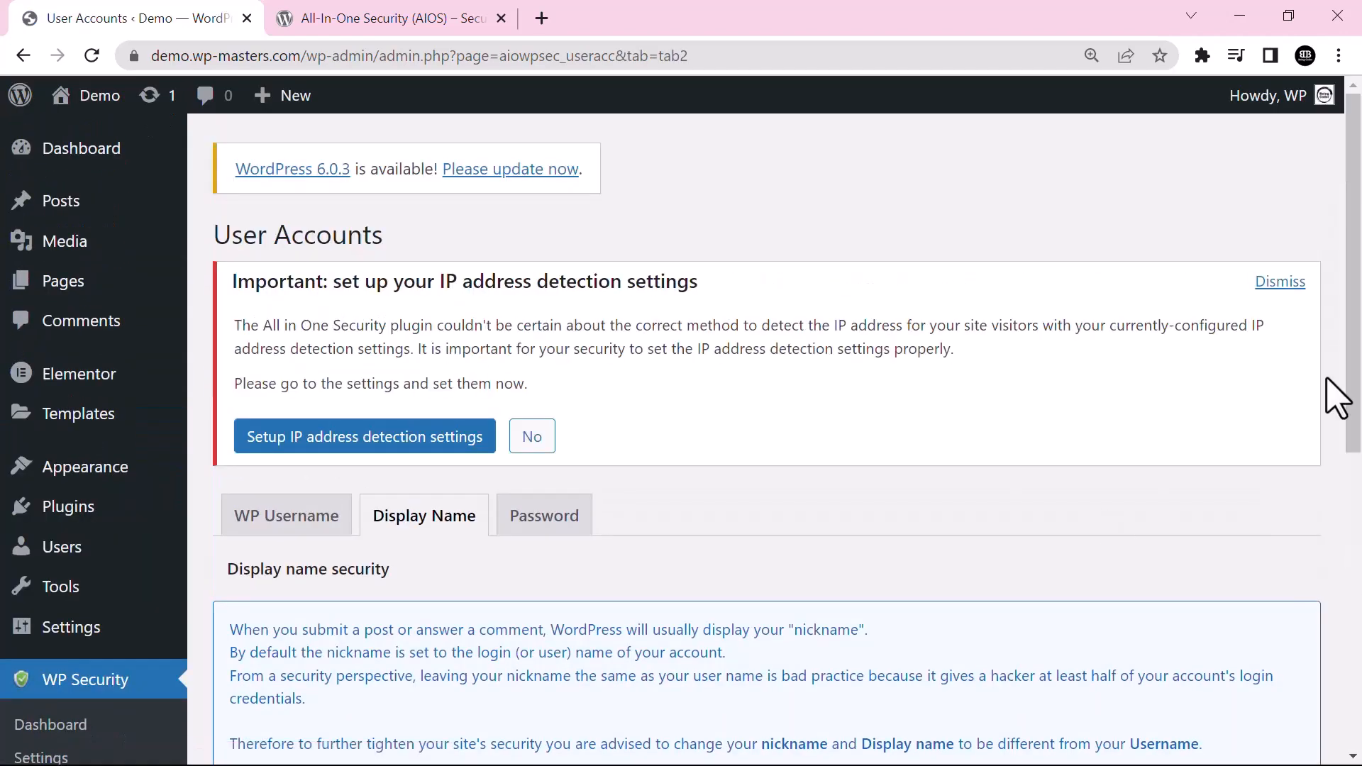
pyautogui.moveTo(1355, 395); pyautogui.dragTo(1357, 319)
pyautogui.click(531, 518)
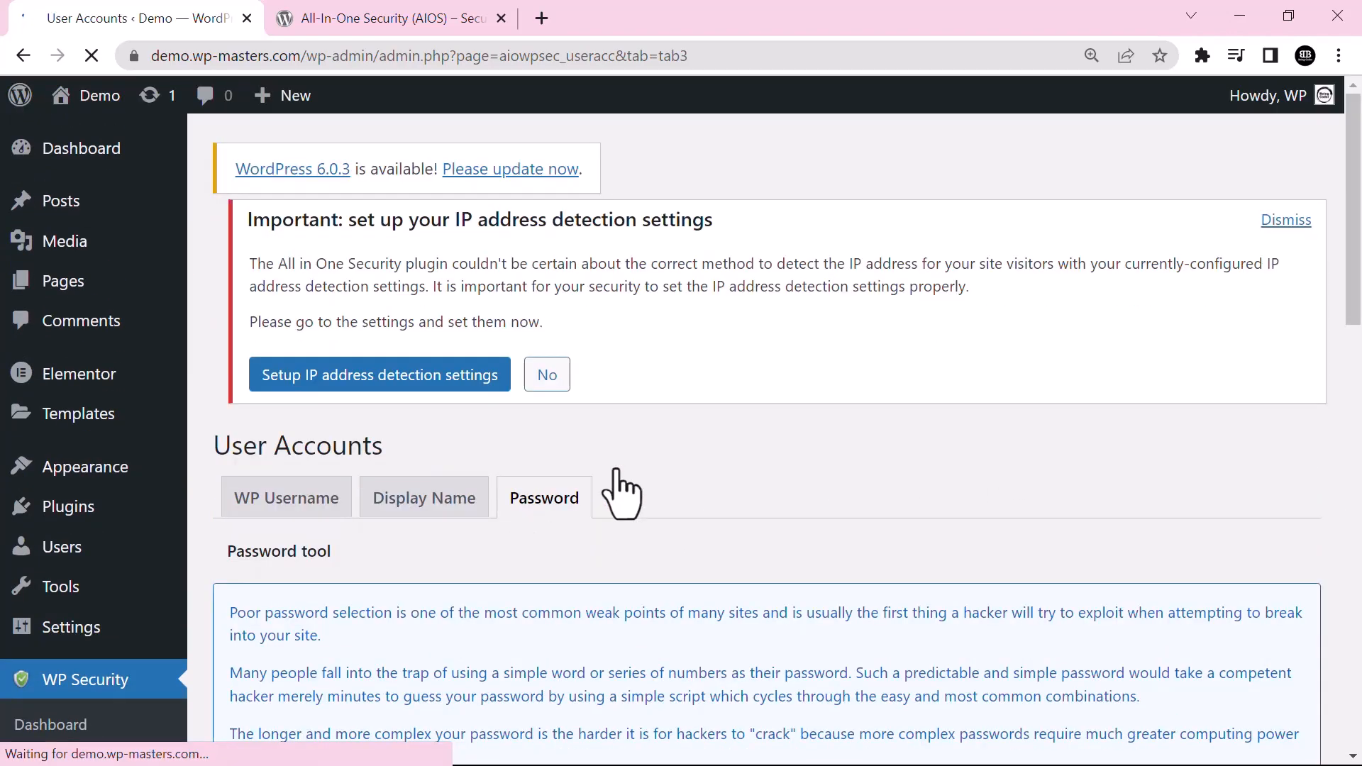
pyautogui.moveTo(1351, 320); pyautogui.dragTo(1351, 479)
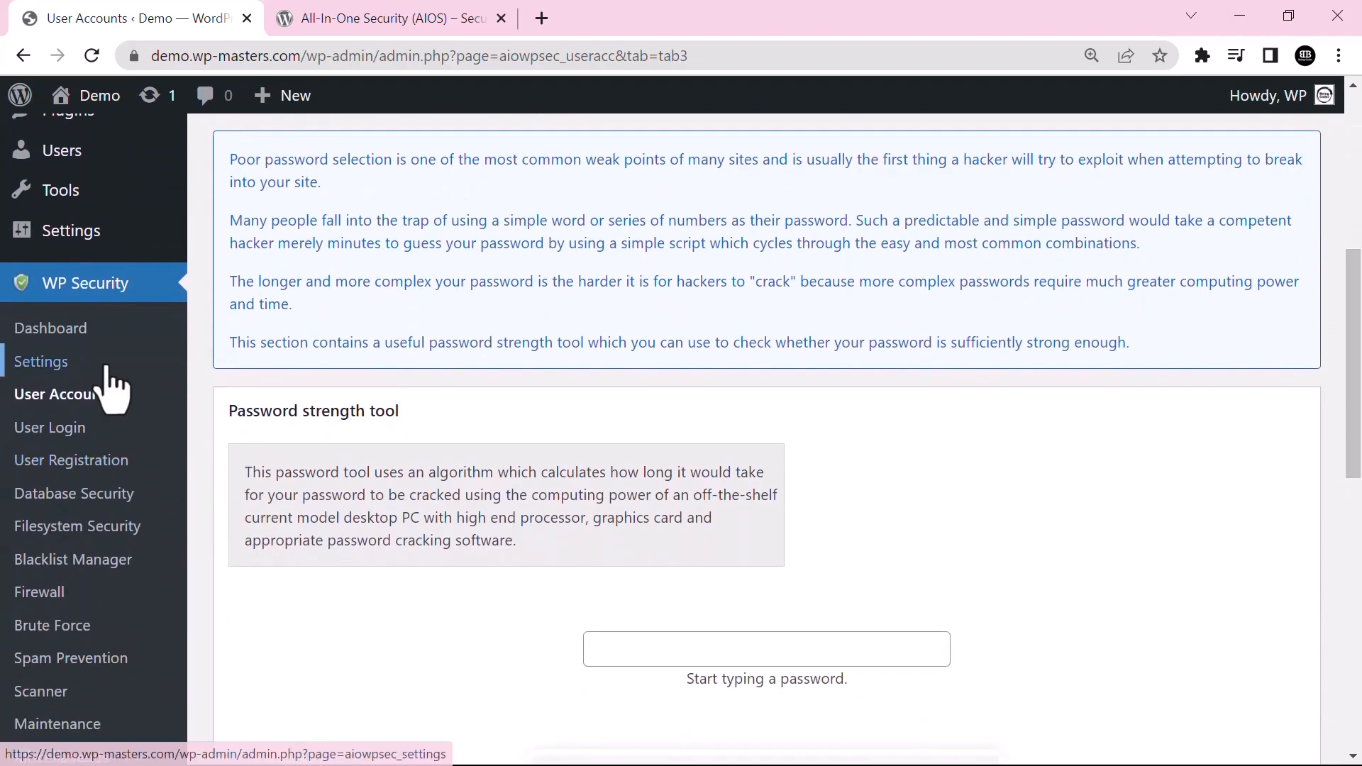
# - Check the database table prefix options in the Database Security settings
pyautogui.click(75, 493)
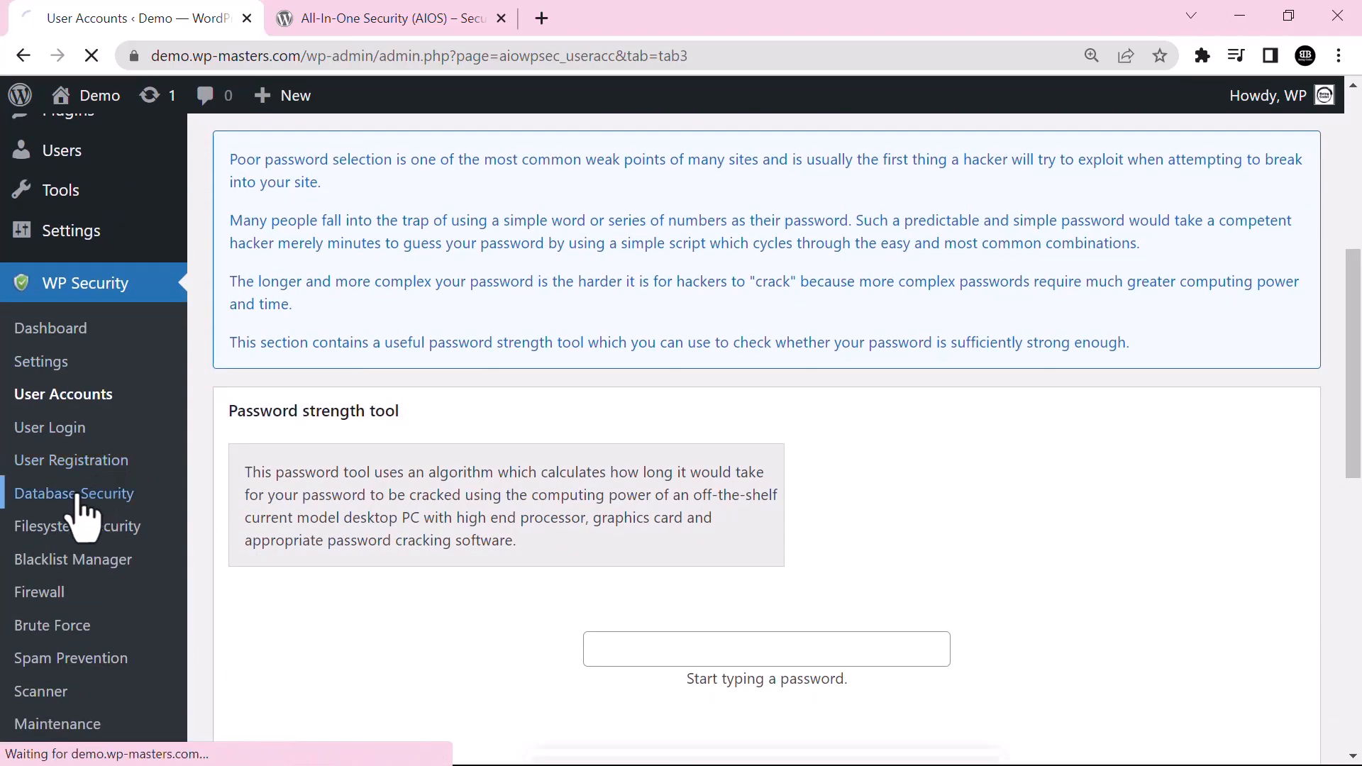
pyautogui.moveTo(1352, 369); pyautogui.dragTo(1359, 656)
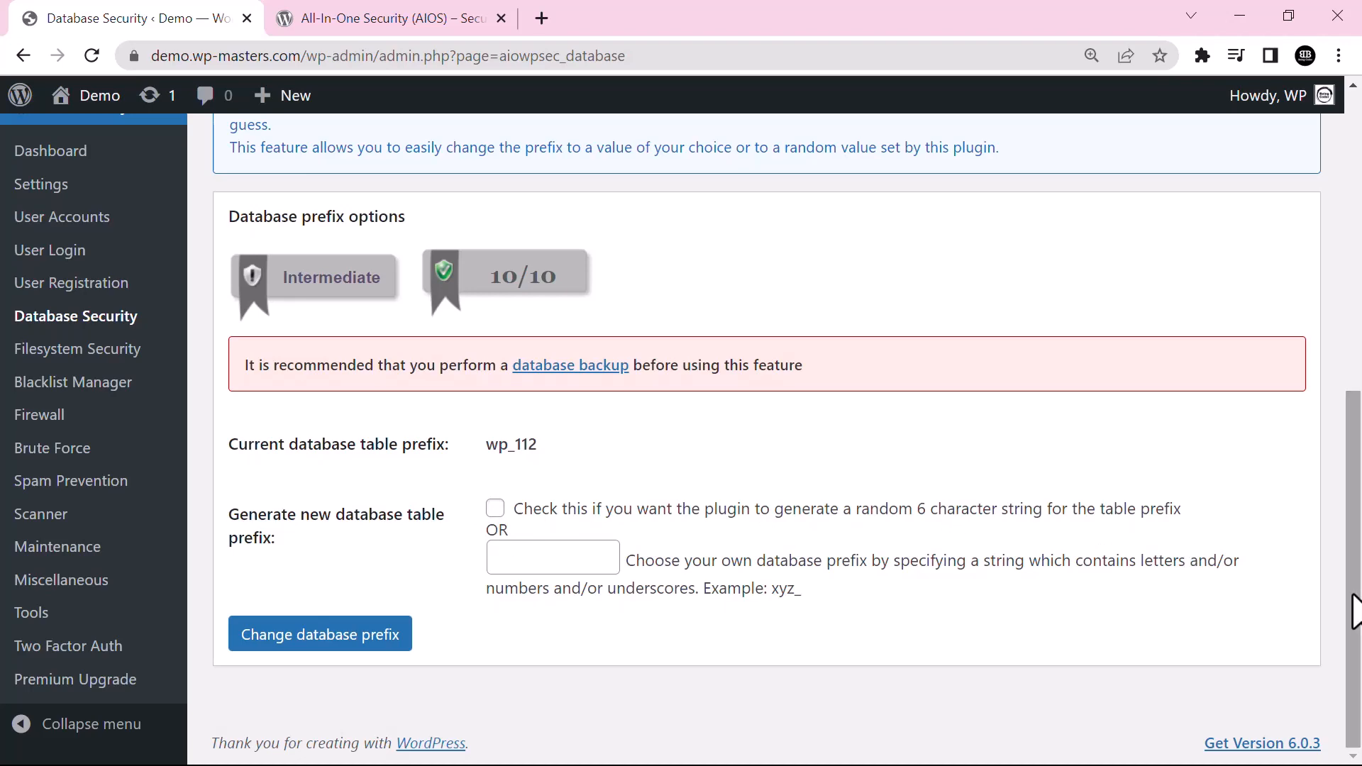
pyautogui.moveTo(1353, 594)
pyautogui.mouseDown()
pyautogui.moveTo(1355, 534)
pyautogui.moveTo(1355, 605)
pyautogui.mouseUp()
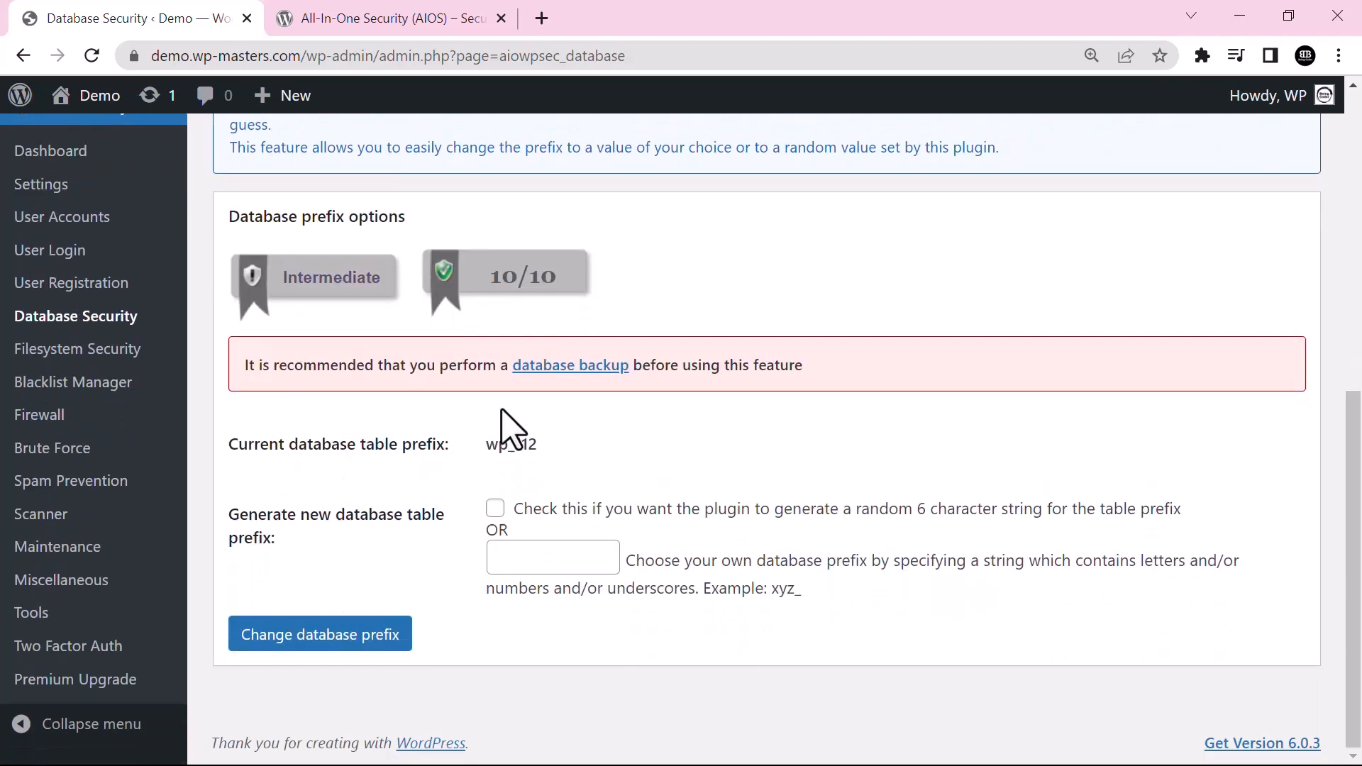
# - Enable two-factor authentication in the Two Factor Auth settings and save the change
pyautogui.click(81, 647)
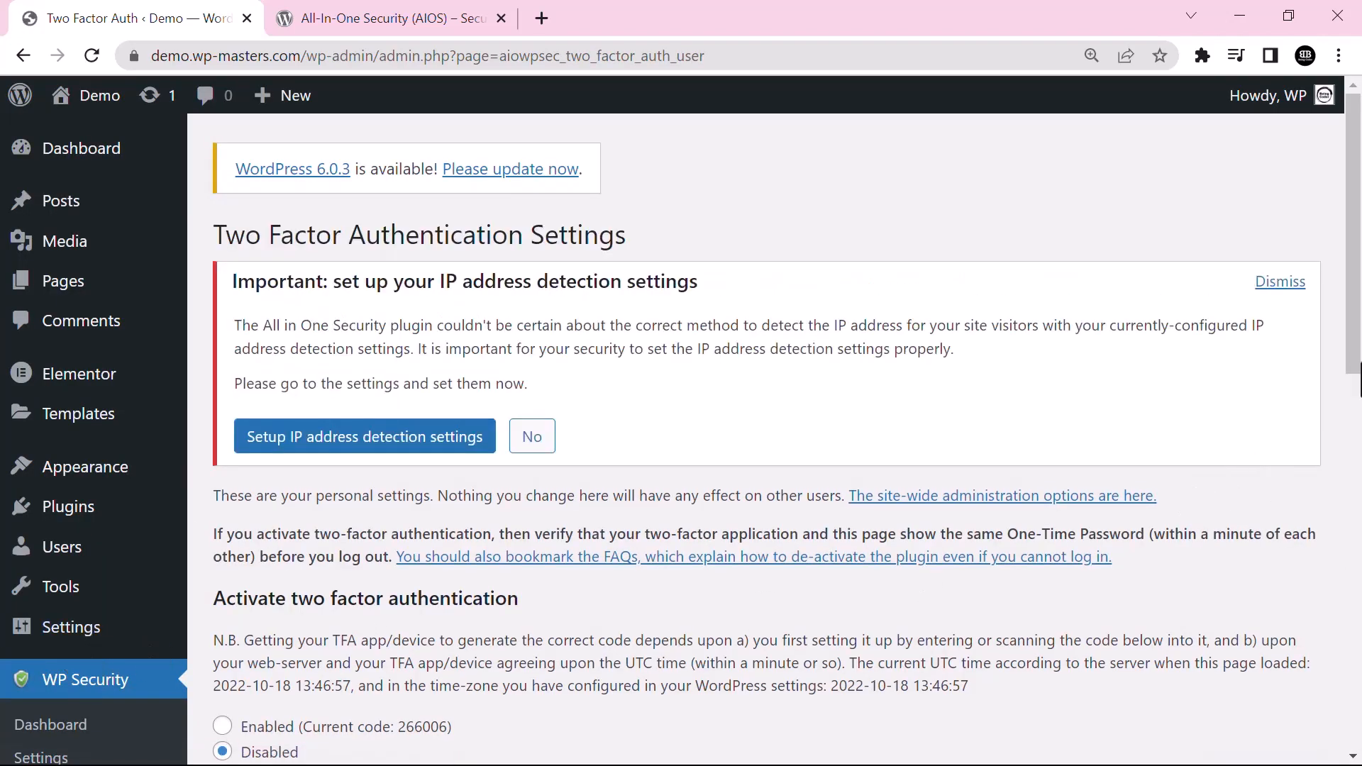
pyautogui.moveTo(1360, 349); pyautogui.dragTo(1360, 434)
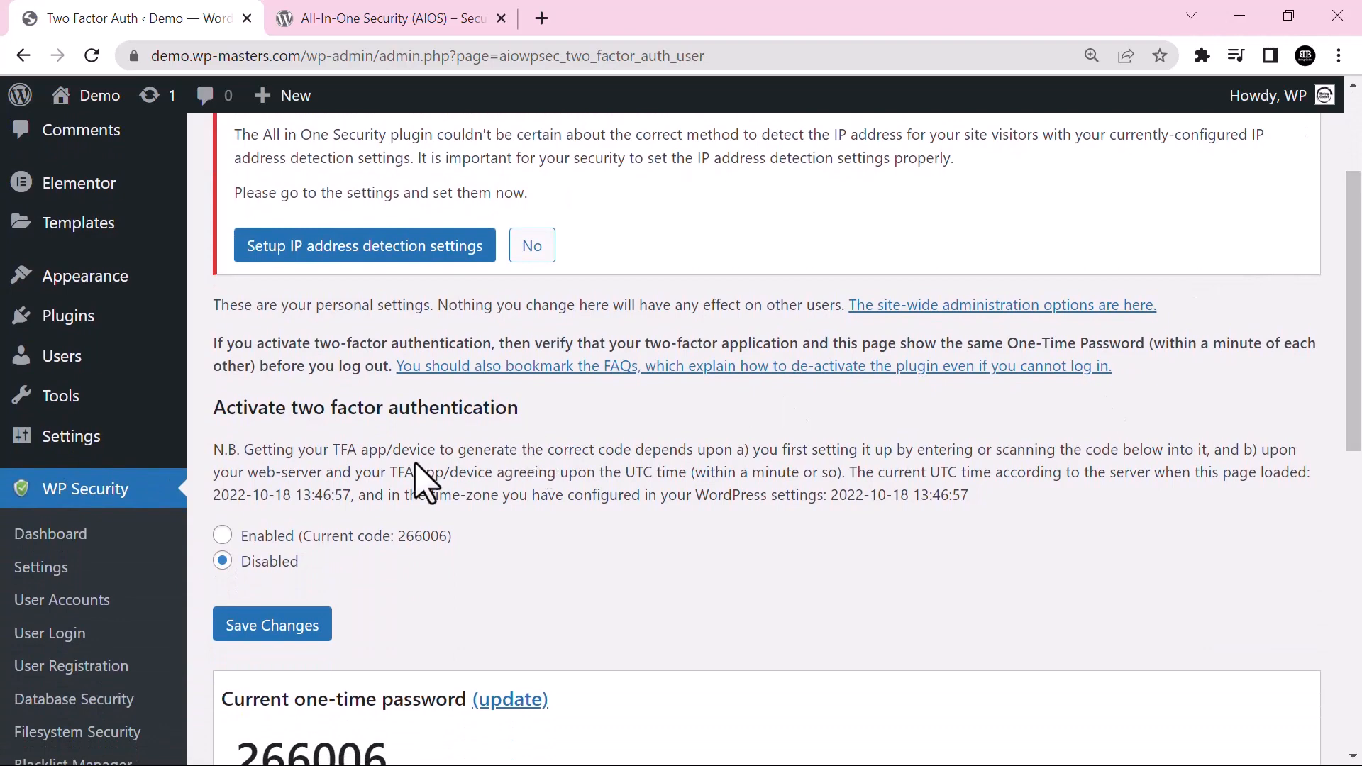
pyautogui.click(251, 543)
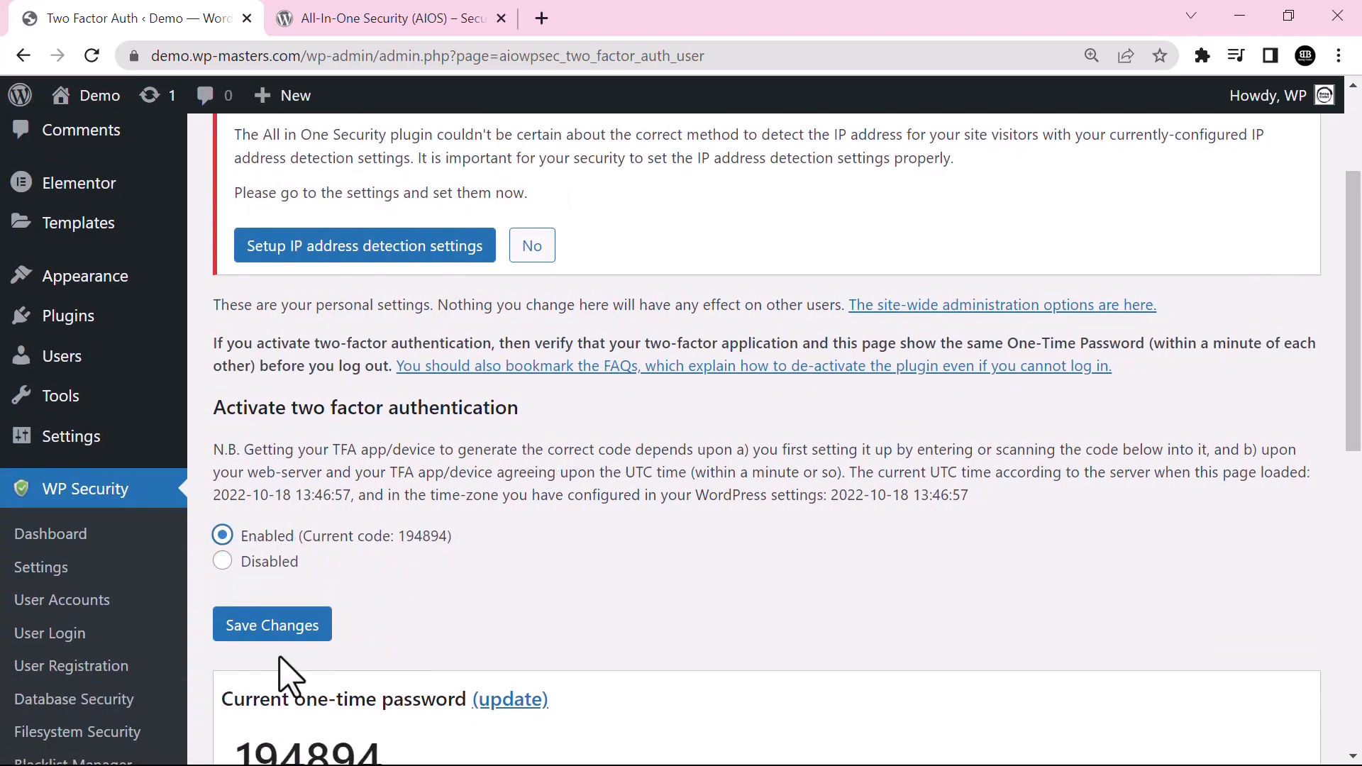
pyautogui.click(259, 627)
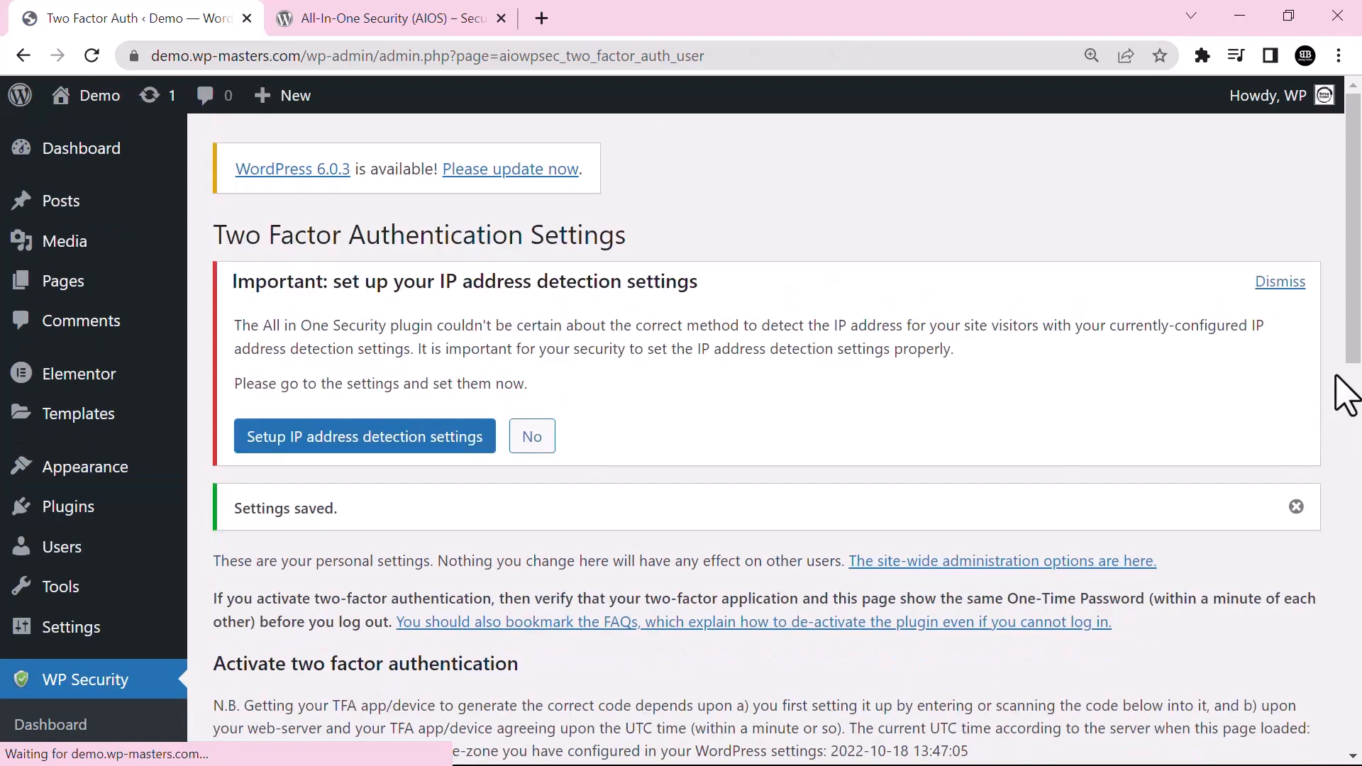
# - Check the authenticator app setup section for two-factor authentication and the AIOS free versus premium comparison chart
pyautogui.moveTo(1353, 389); pyautogui.dragTo(1356, 596)
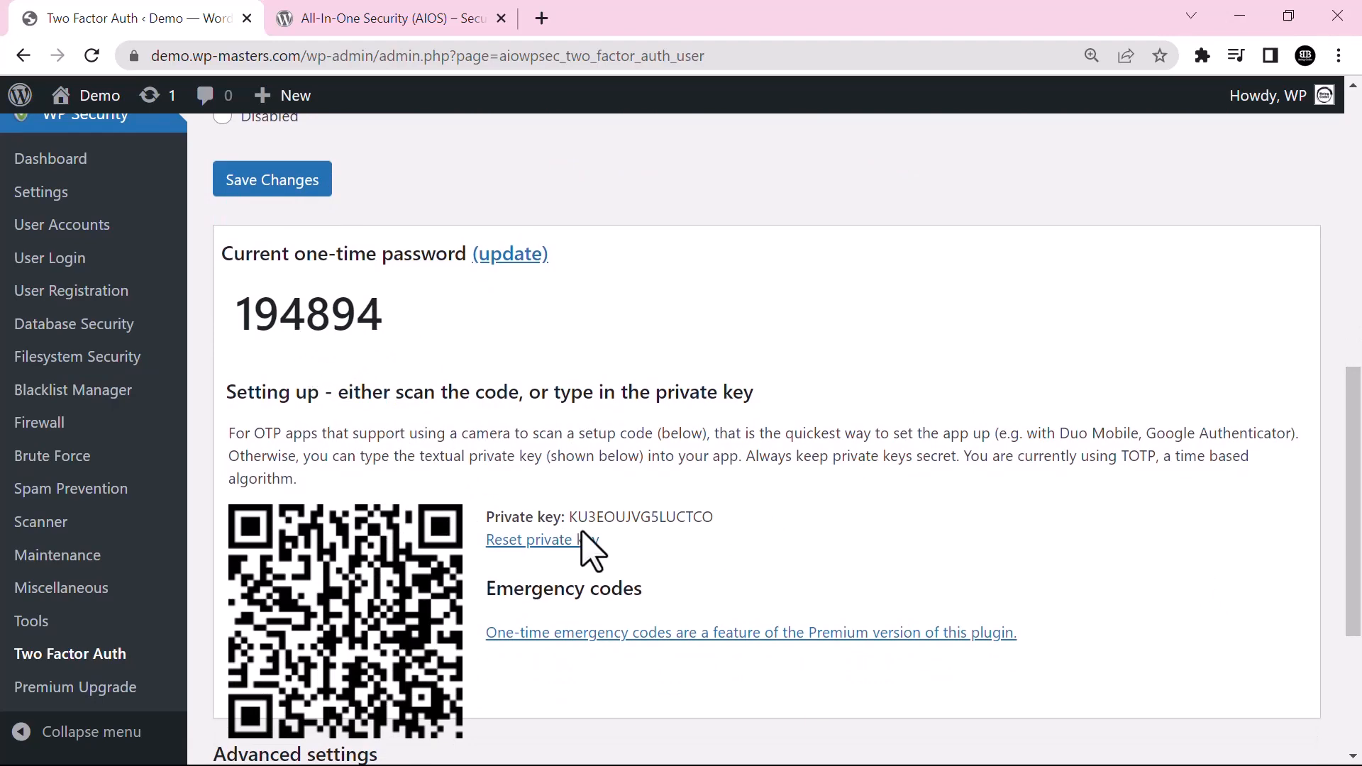
pyautogui.moveTo(1356, 522); pyautogui.dragTo(1358, 620)
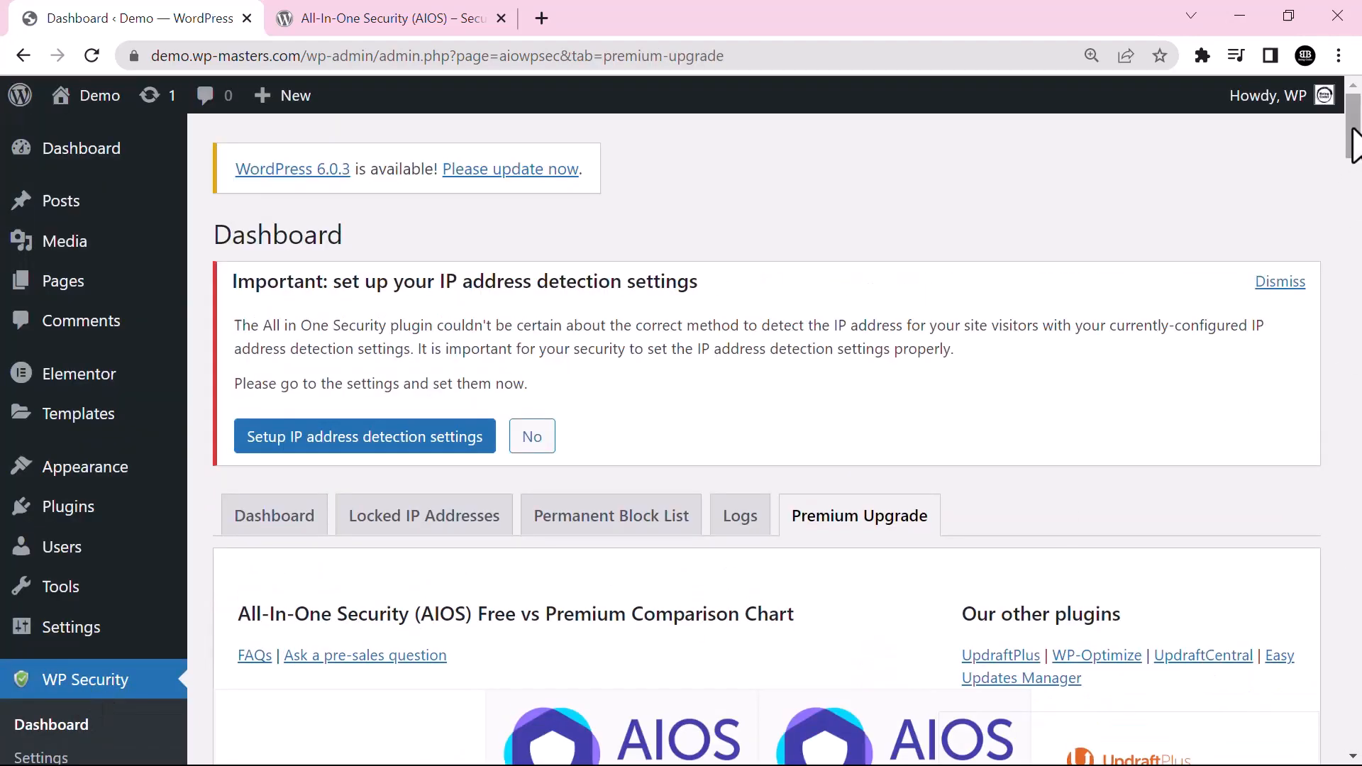
pyautogui.moveTo(1347, 140)
pyautogui.mouseDown()
pyautogui.moveTo(1338, 293)
pyautogui.moveTo(1353, 273)
pyautogui.moveTo(1356, 163)
pyautogui.mouseUp()
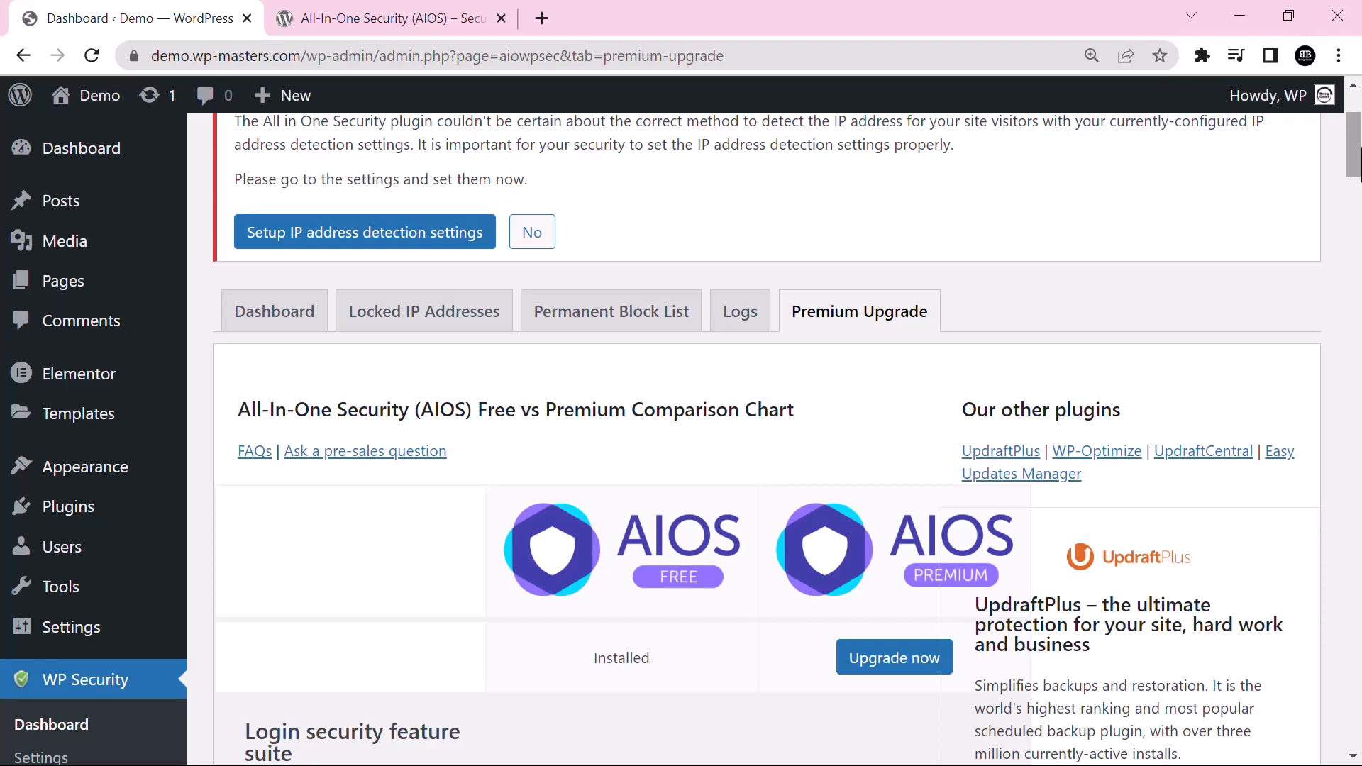
pyautogui.moveTo(1357, 164)
pyautogui.mouseDown()
pyautogui.moveTo(1359, 136)
pyautogui.moveTo(1352, 181)
pyautogui.mouseUp()
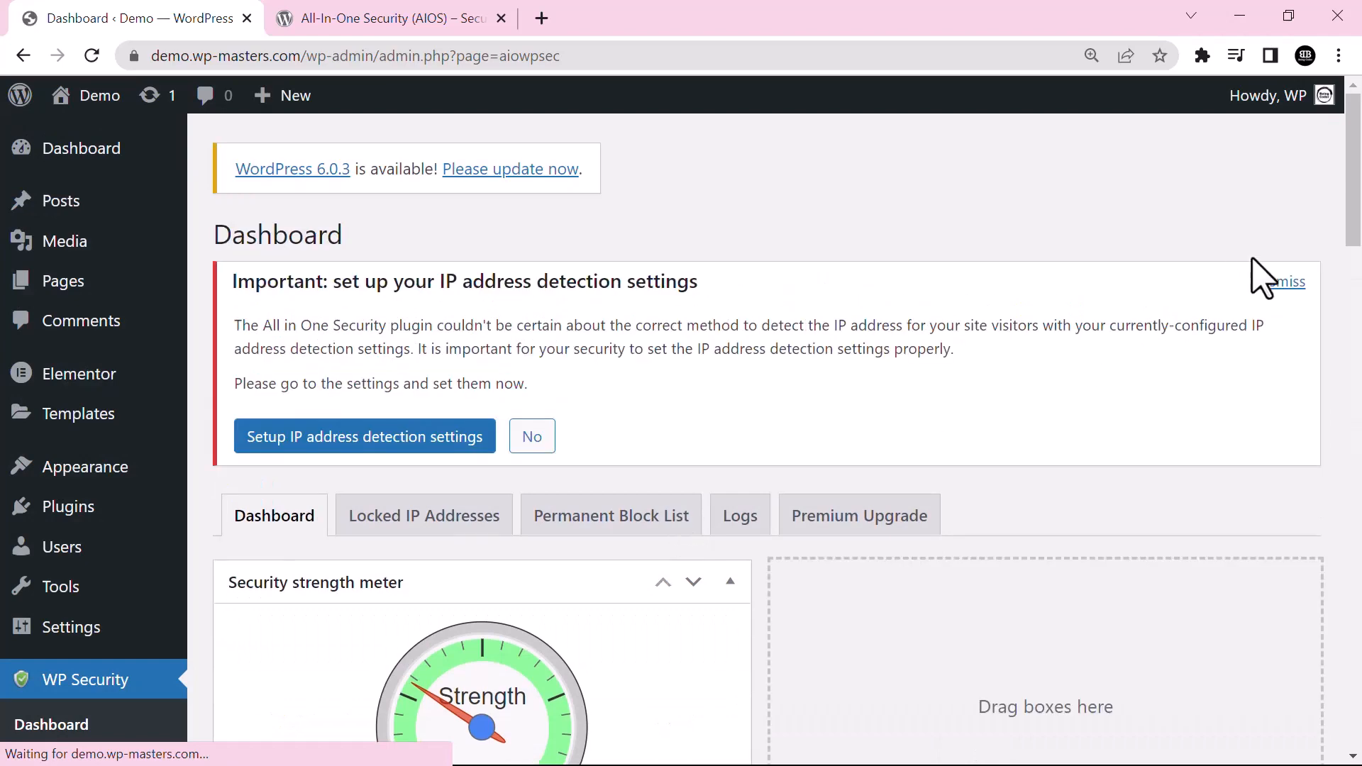
# - Review the security strength meter, points breakdown, critical feature status and maintenance mode status on the WP Security dashboard
pyautogui.moveTo(1356, 198); pyautogui.dragTo(1354, 262)
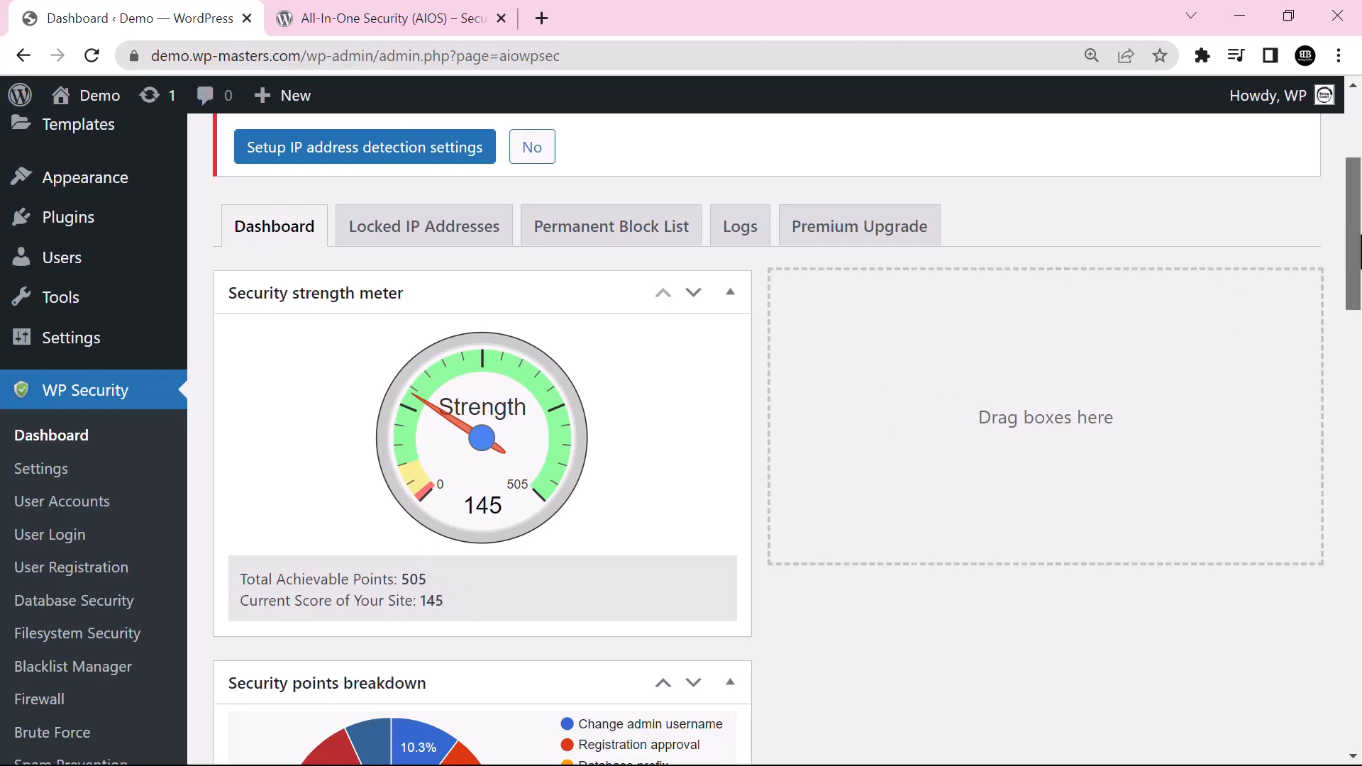
pyautogui.moveTo(1358, 252); pyautogui.dragTo(1356, 286)
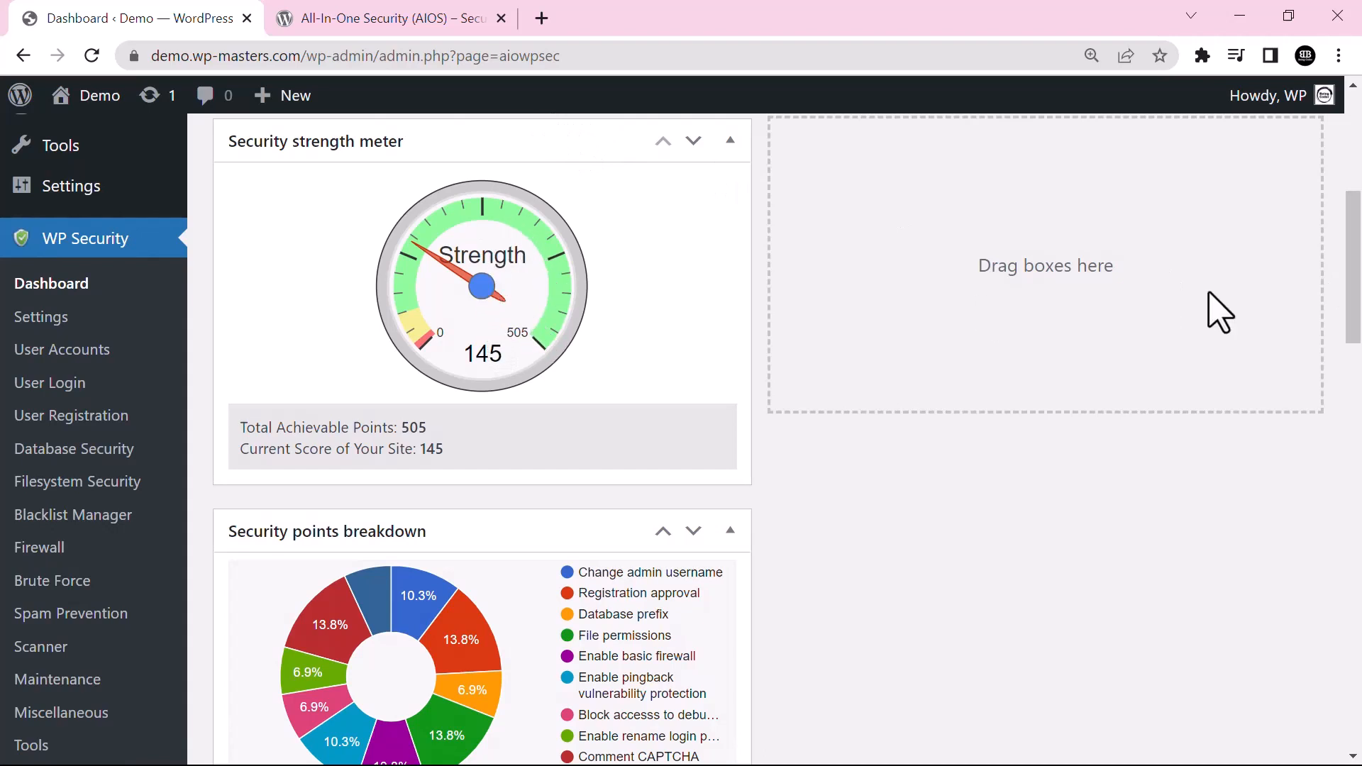
pyautogui.moveTo(1357, 253); pyautogui.dragTo(1357, 308)
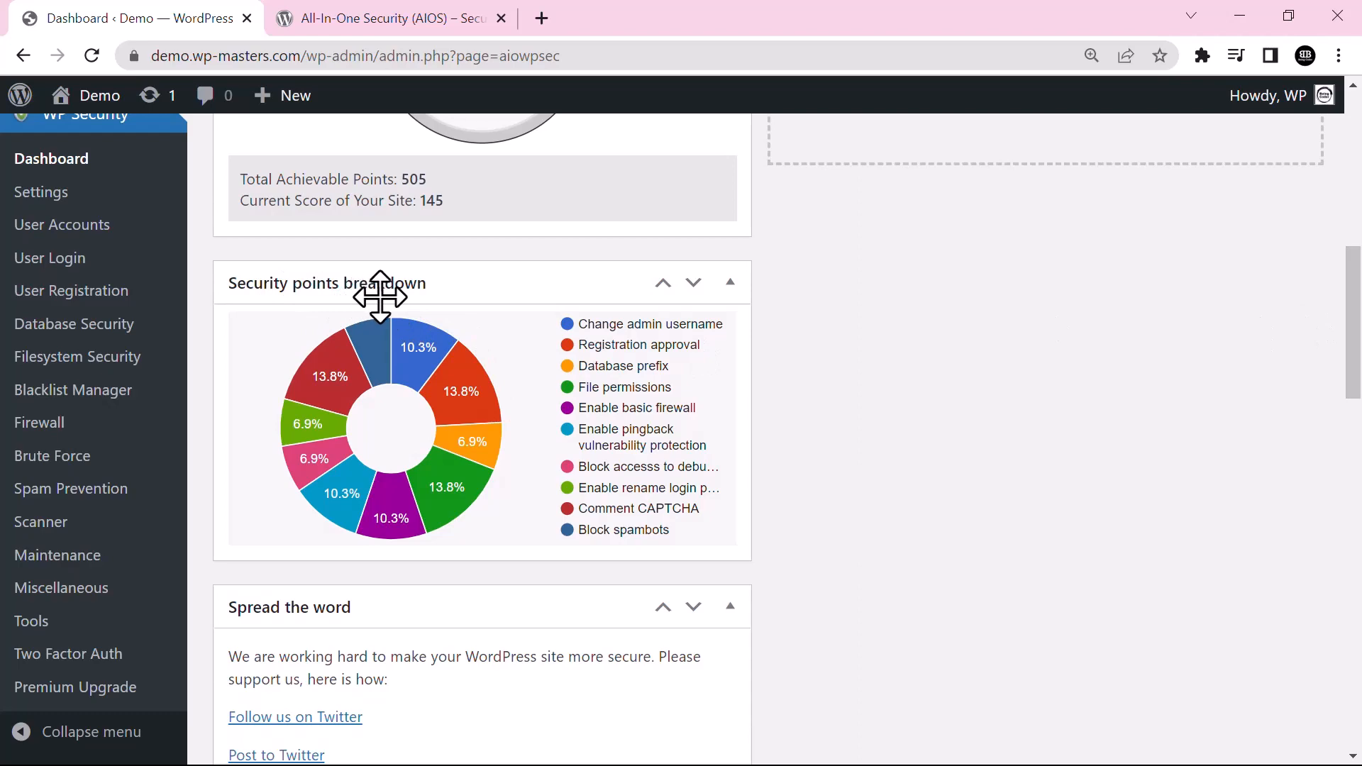
pyautogui.moveTo(415, 339)
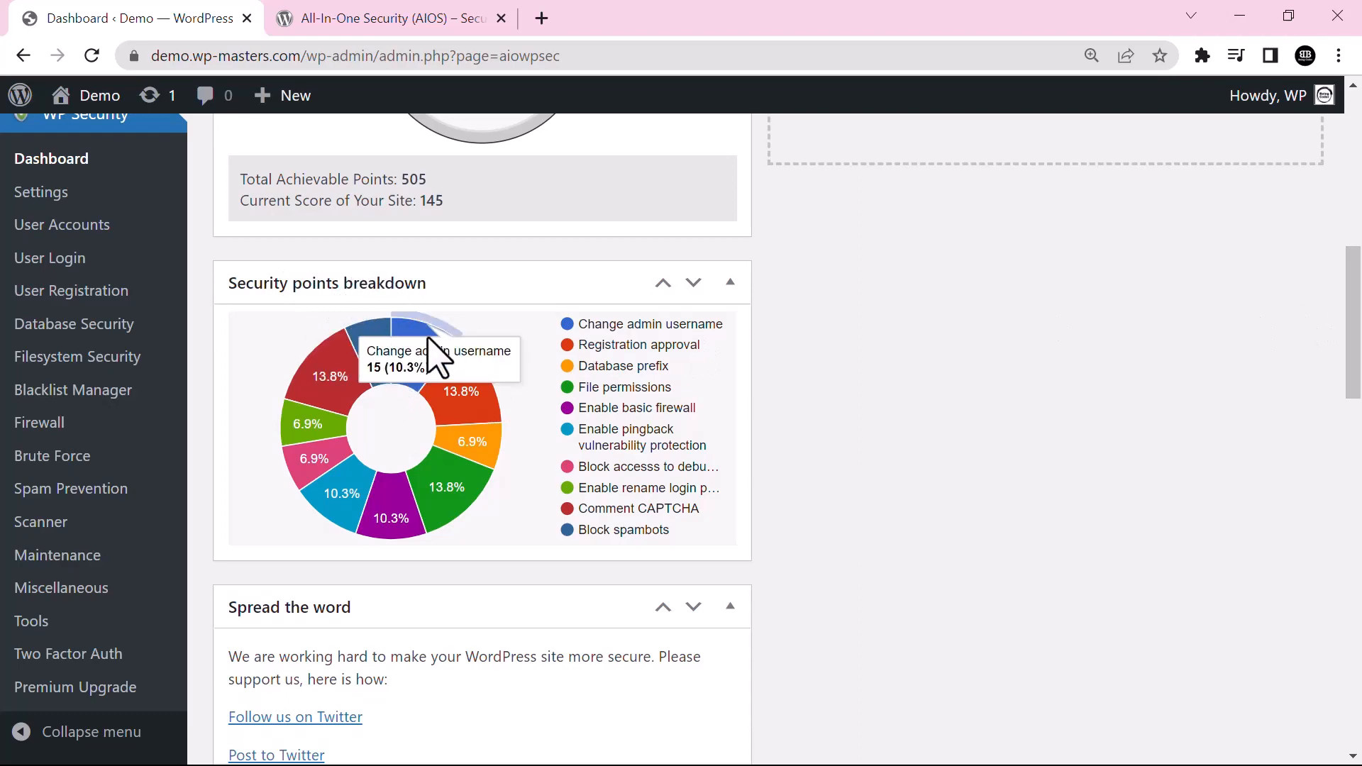
pyautogui.moveTo(447, 375)
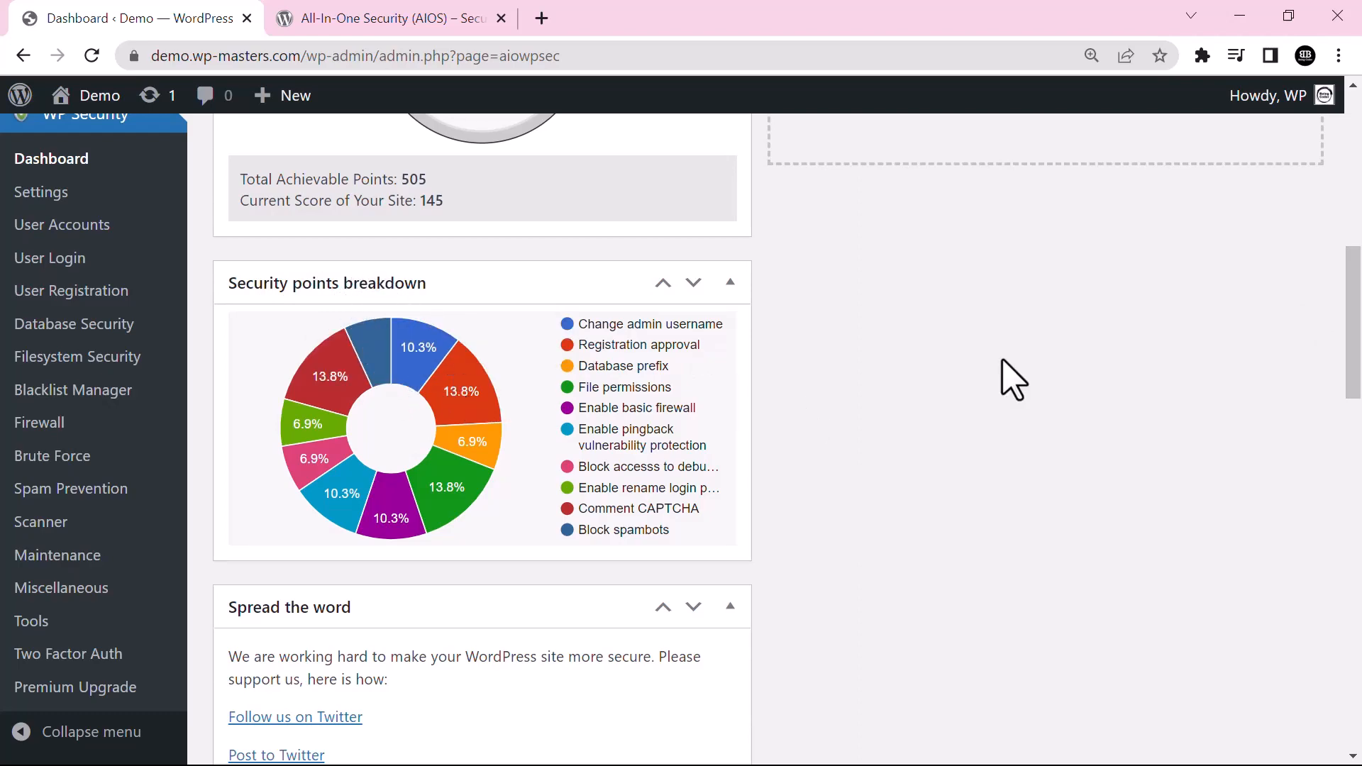
pyautogui.moveTo(1357, 341); pyautogui.dragTo(1352, 556)
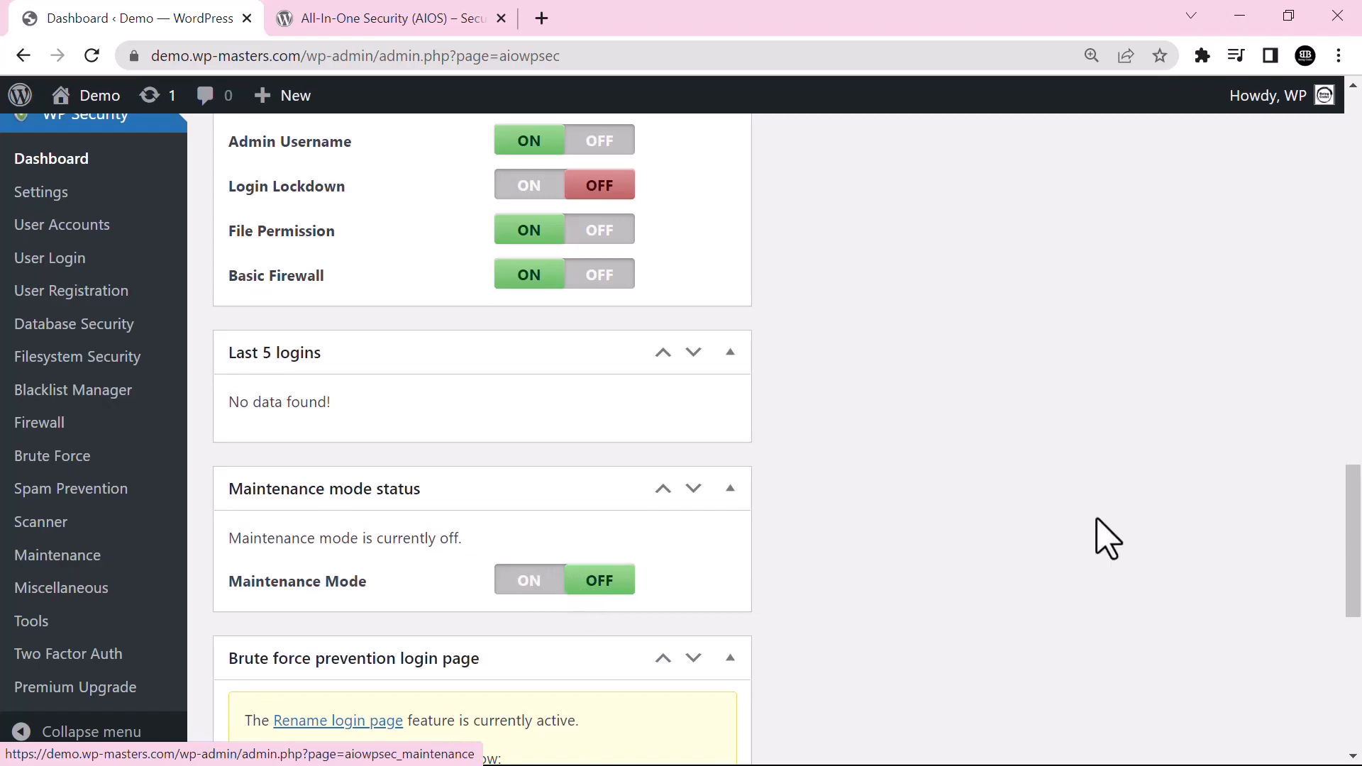
pyautogui.moveTo(1355, 525); pyautogui.dragTo(1359, 205)
pyautogui.scroll(2, 1359, 213)
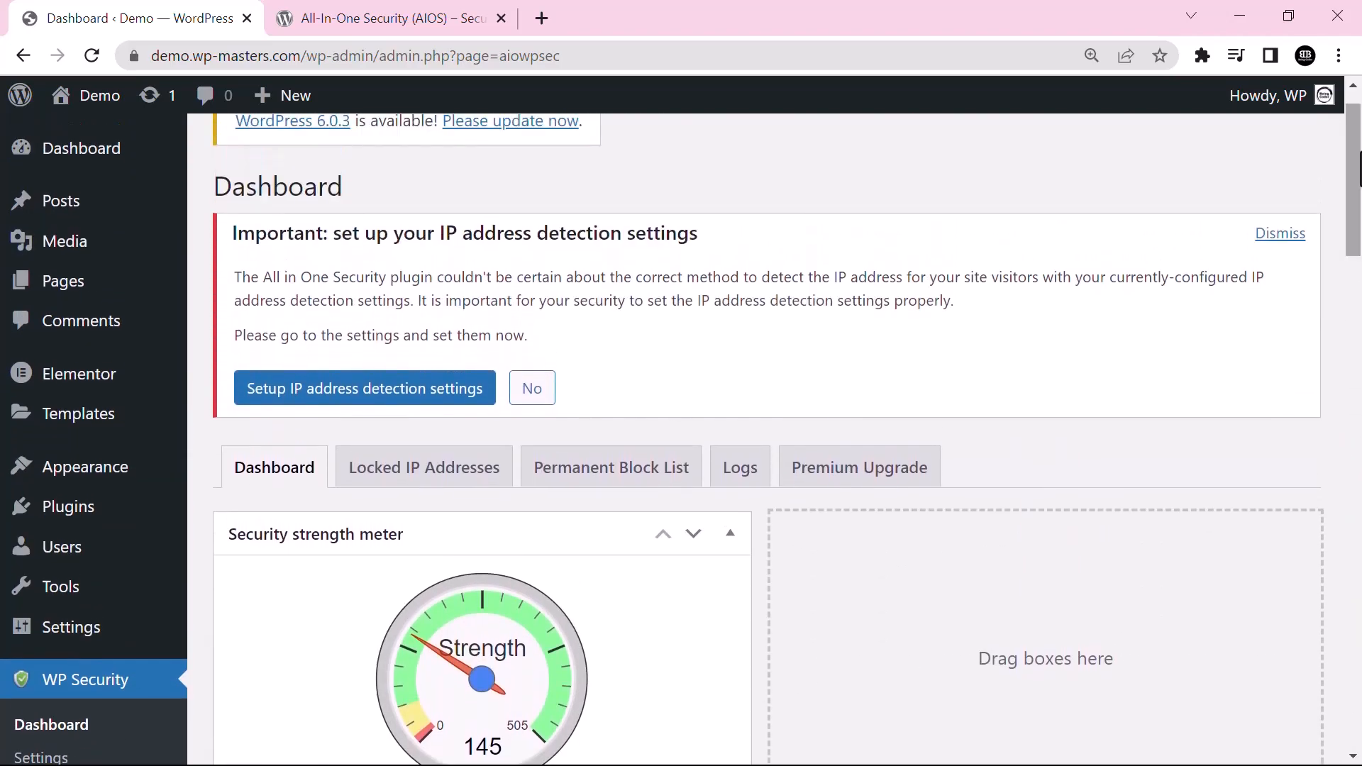